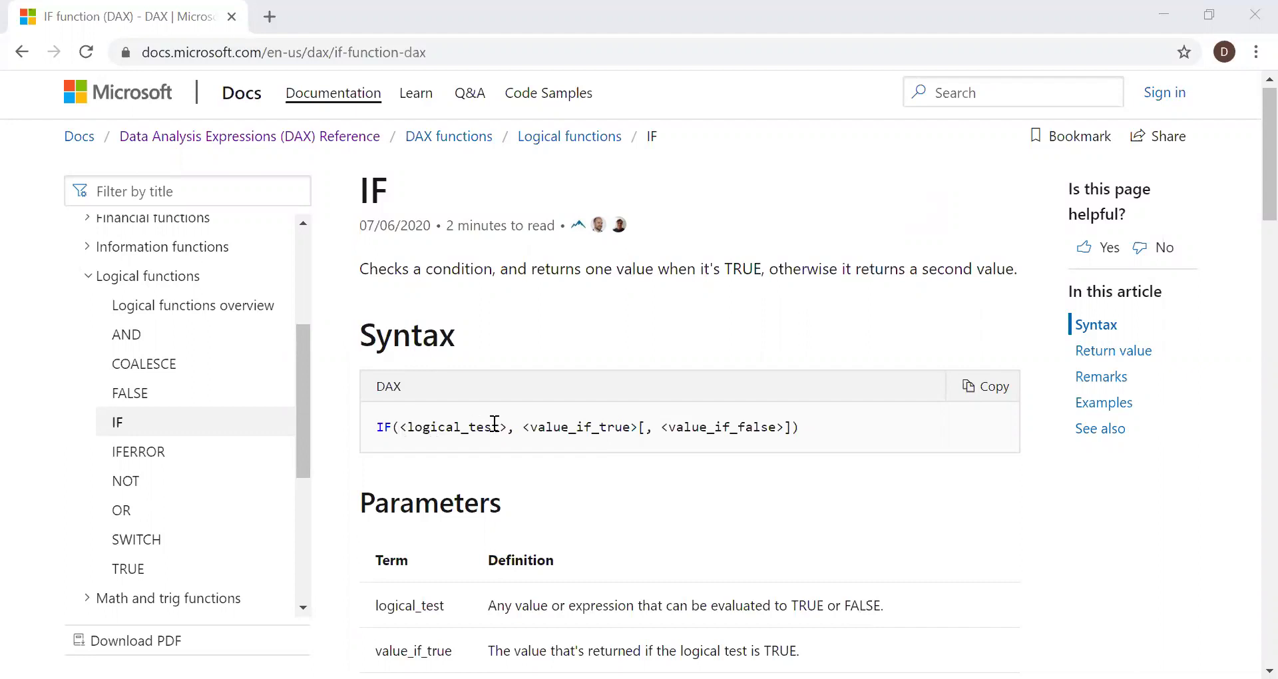
Review the DAX IF function's syntax and the definitions of logical_test, value_if_true and value_if_false
drag(506, 421, 399, 427)
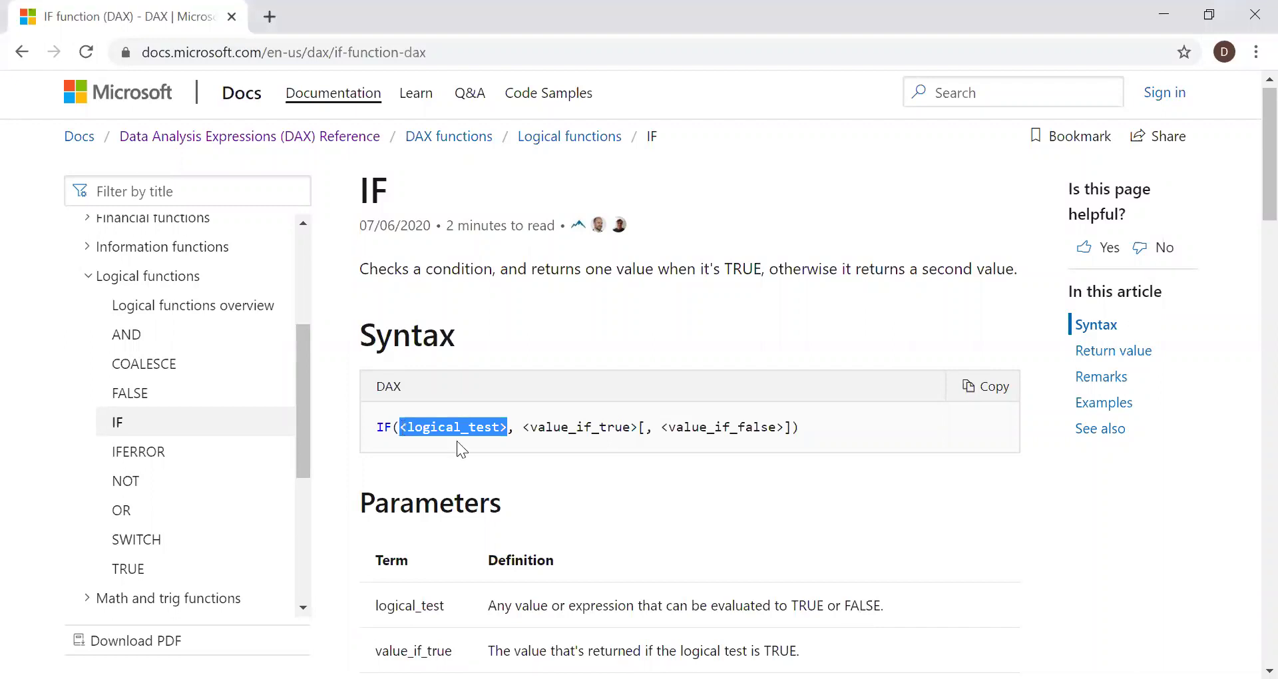
click(526, 423)
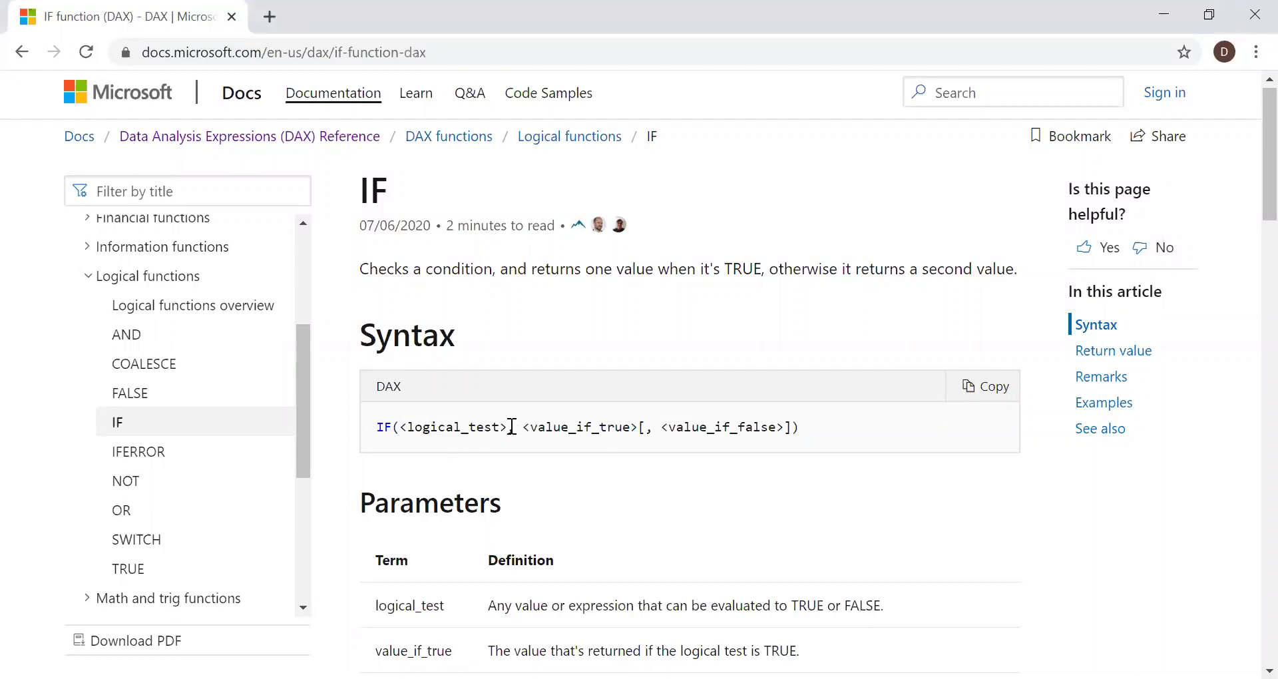
drag(448, 431, 397, 432)
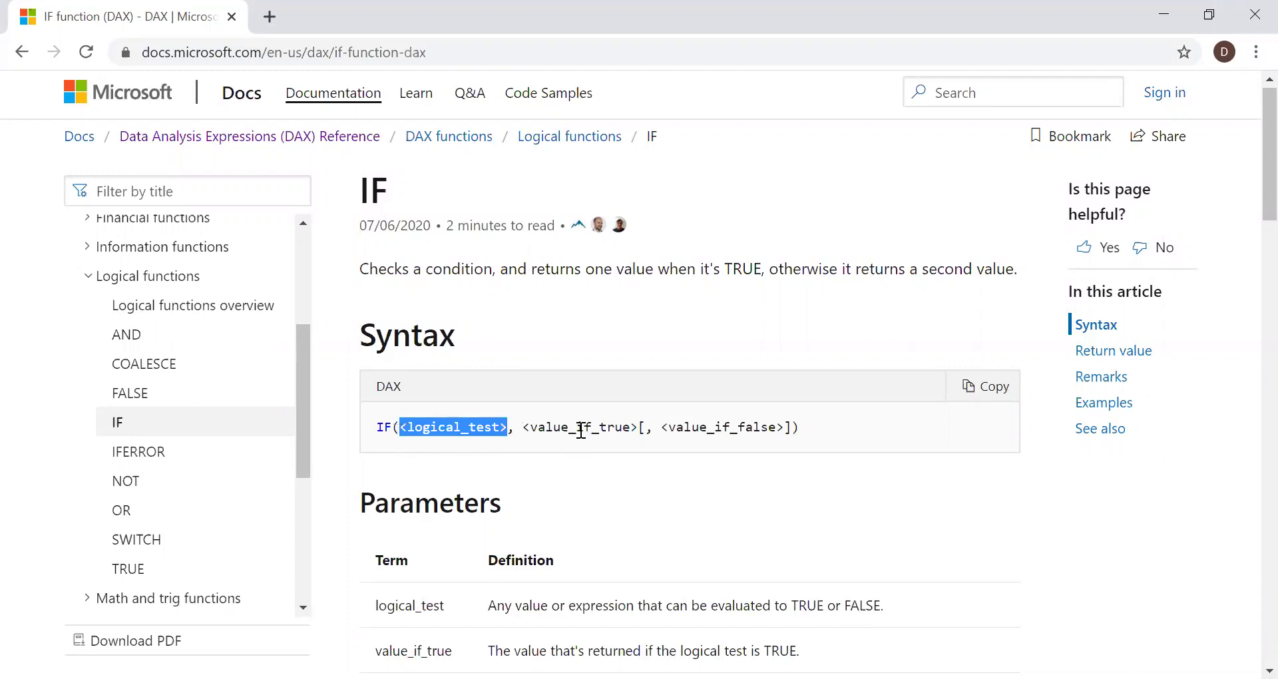
click(629, 429)
drag(564, 424, 528, 424)
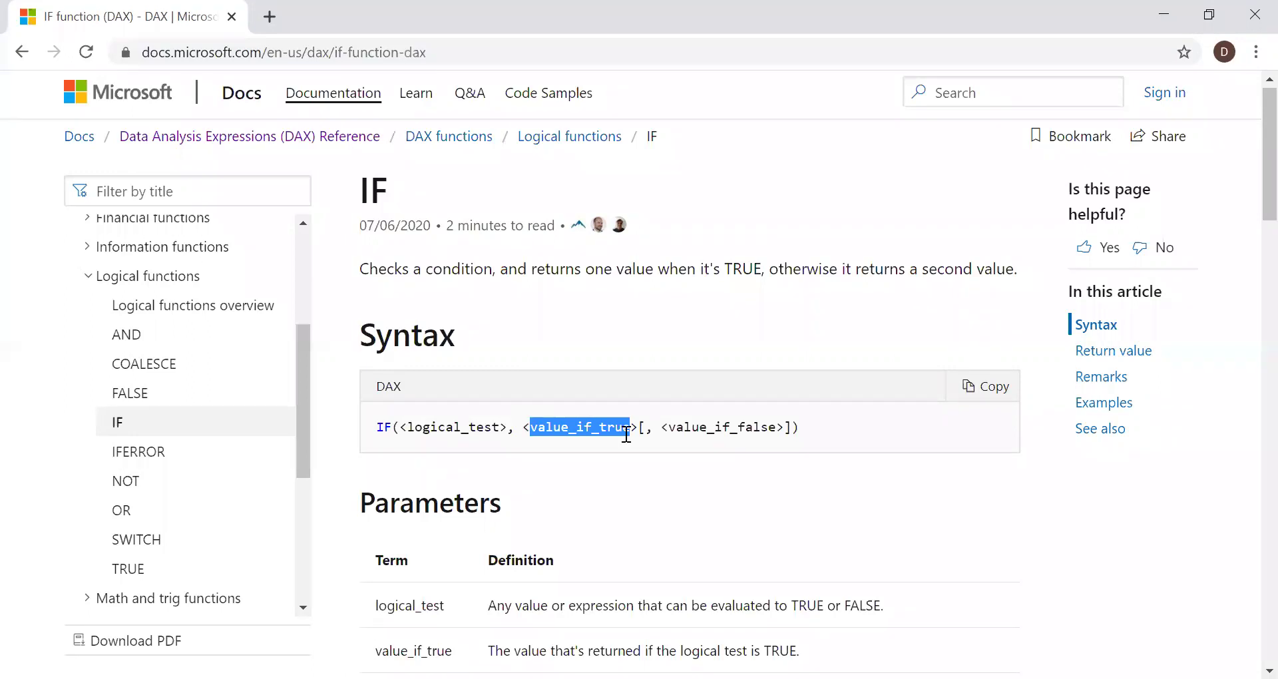
click(669, 426)
drag(669, 426, 795, 426)
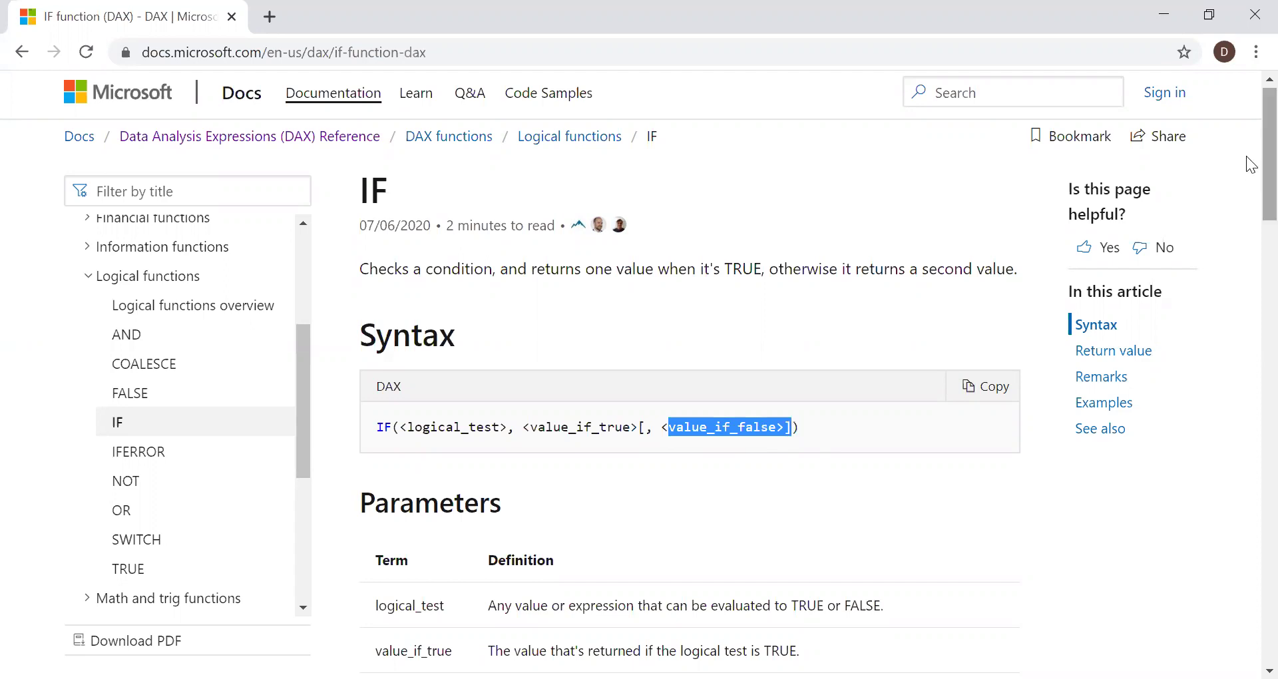
scroll(1251, 164, down, 2)
drag(459, 430, 378, 431)
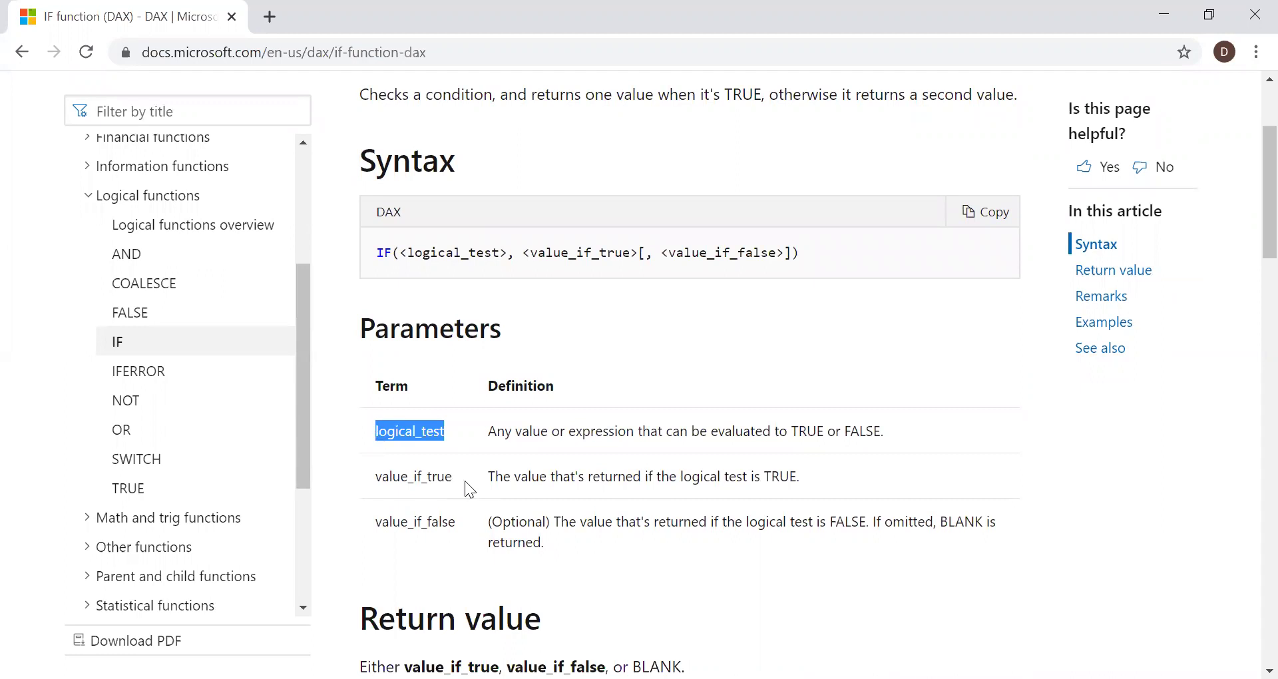
drag(465, 481, 376, 477)
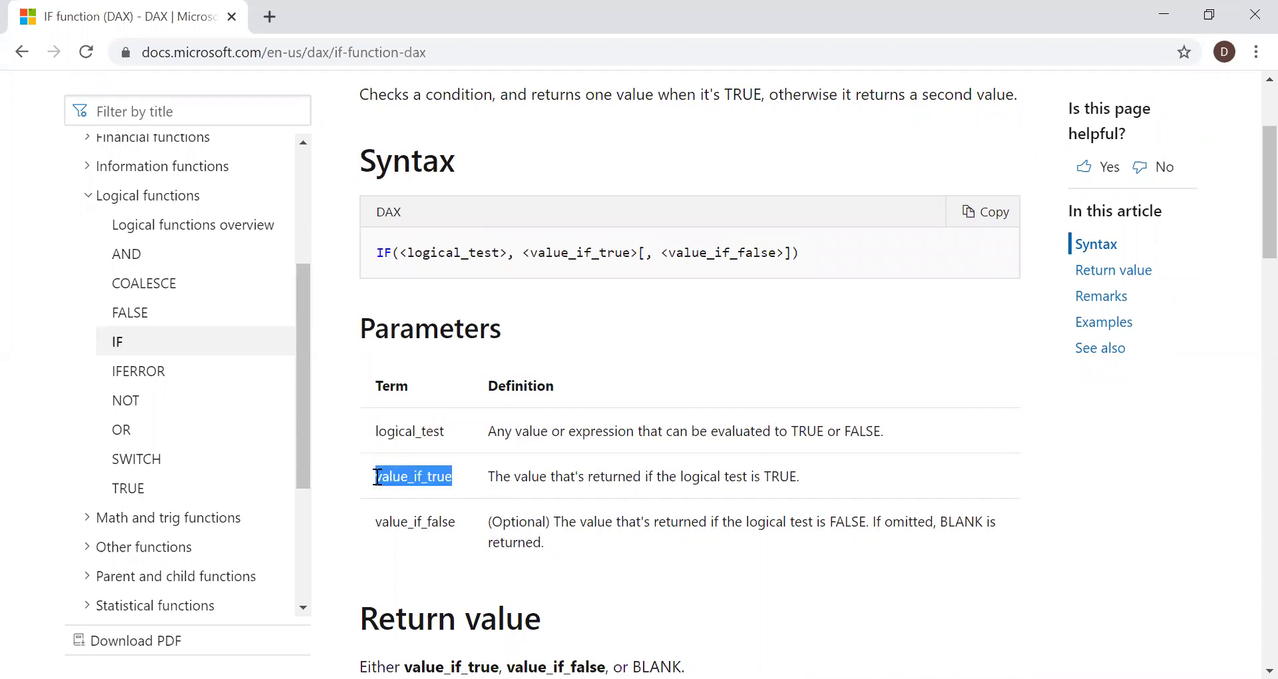
drag(466, 532, 376, 529)
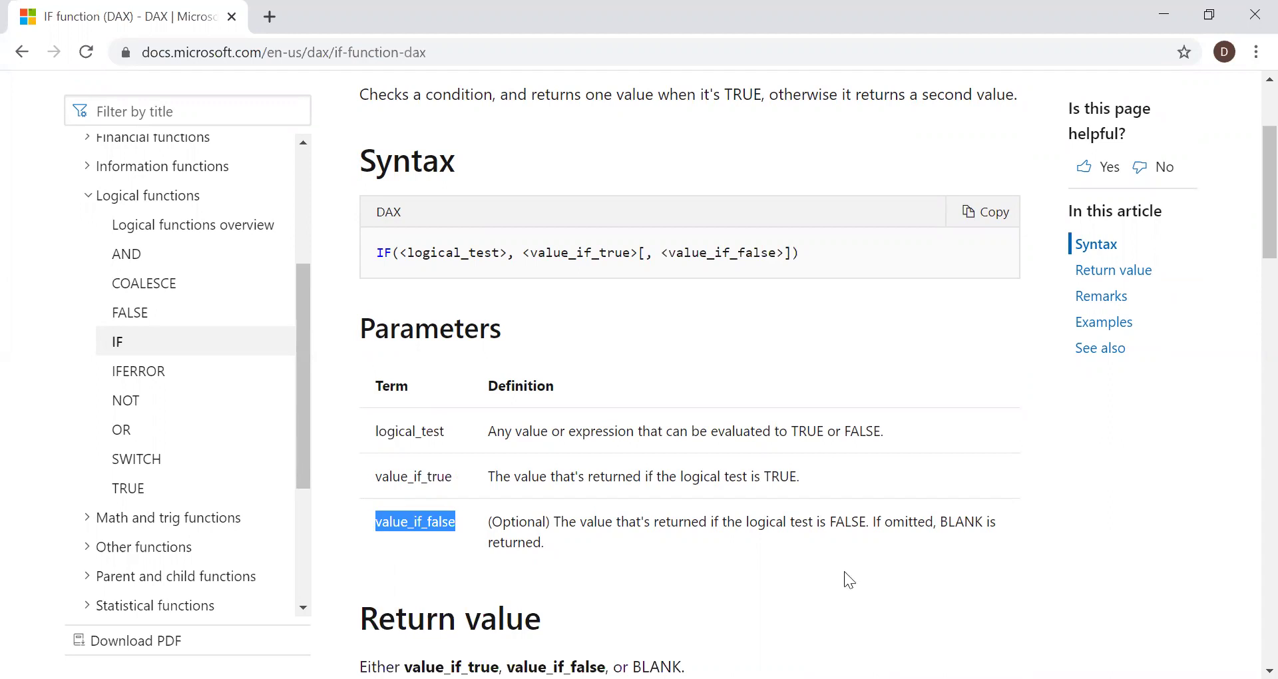
Switch to Power BI Desktop and examine the table visual and the formulas of the ind_exp and ind_sal measures
key(alt+Tab)
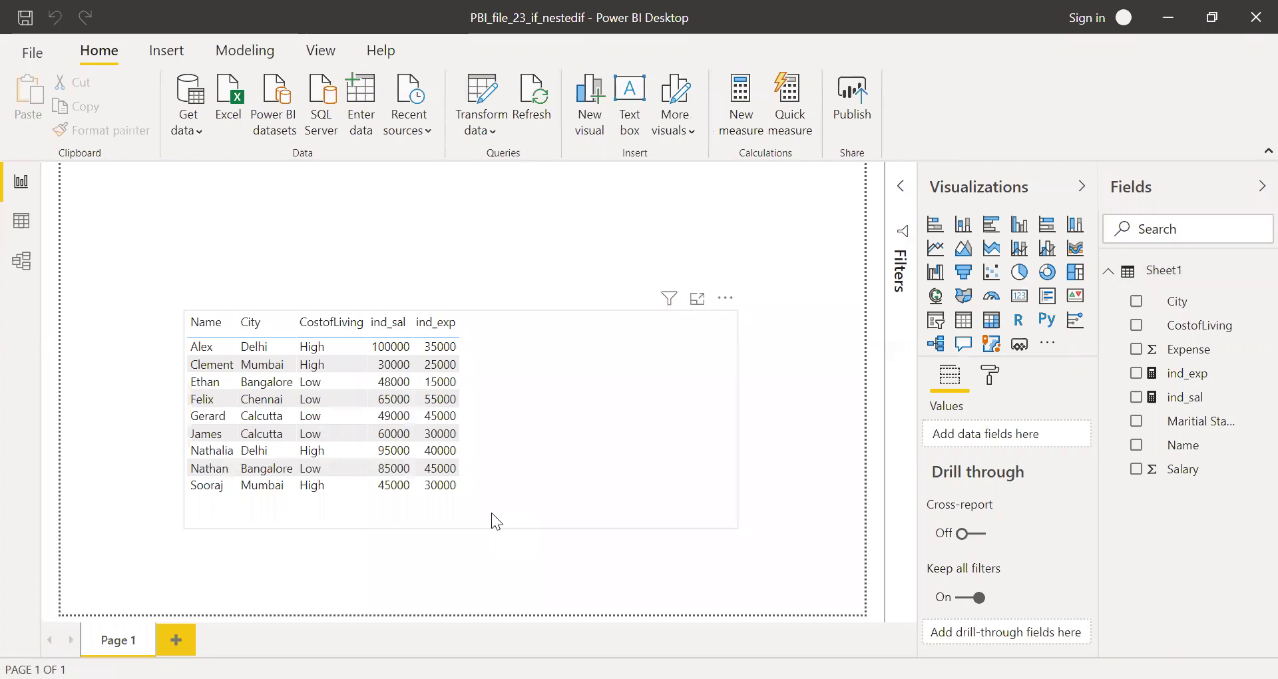
click(491, 513)
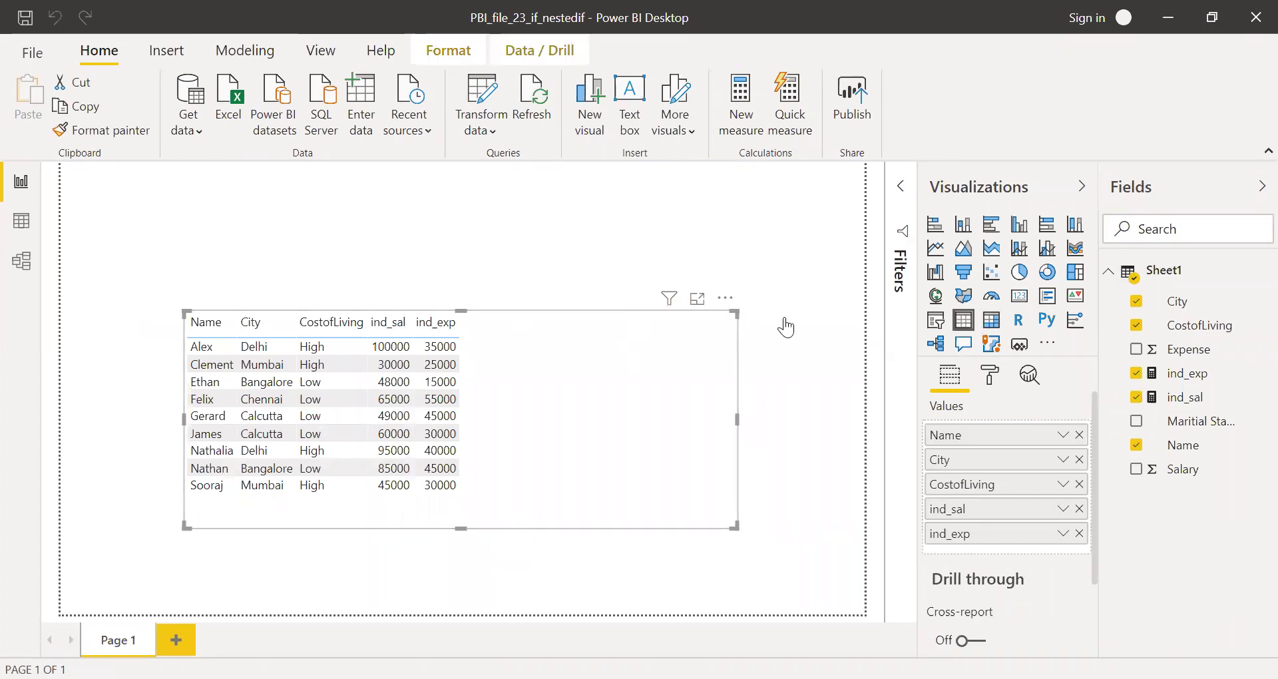
click(201, 346)
click(289, 382)
click(1183, 379)
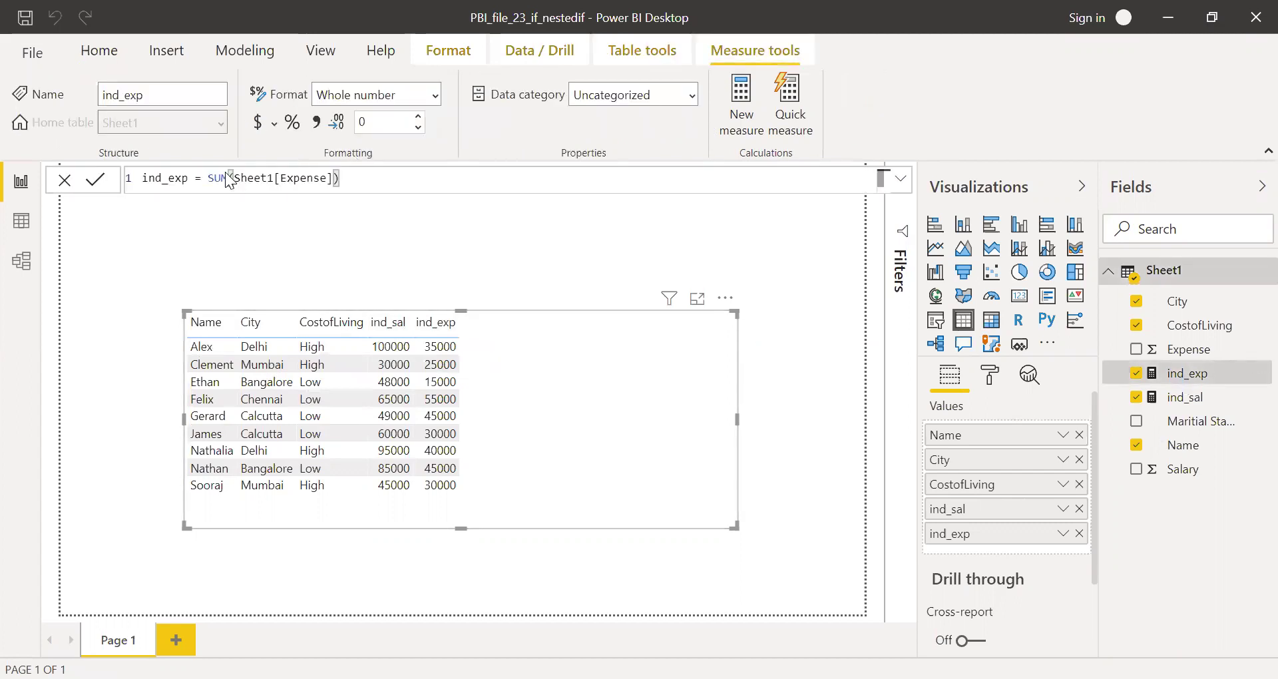
click(1189, 398)
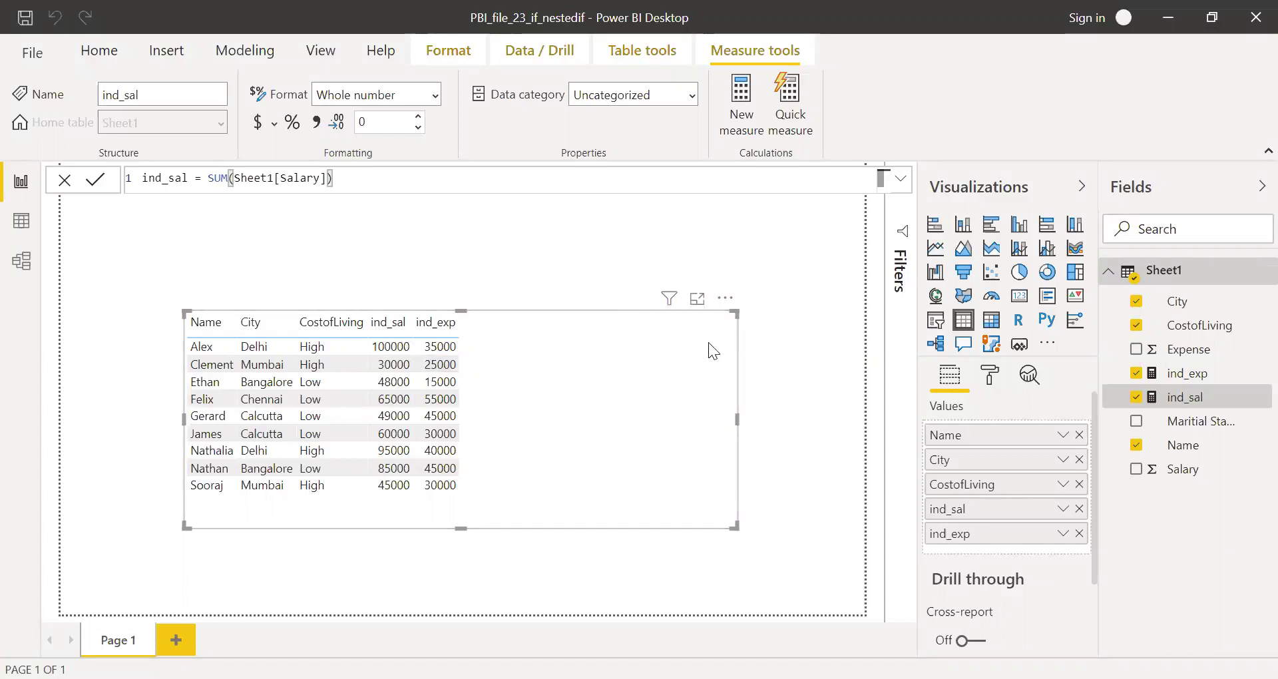
Create a new measure in Sheet1 named iffunction and begin its formula with the IF function
click(664, 558)
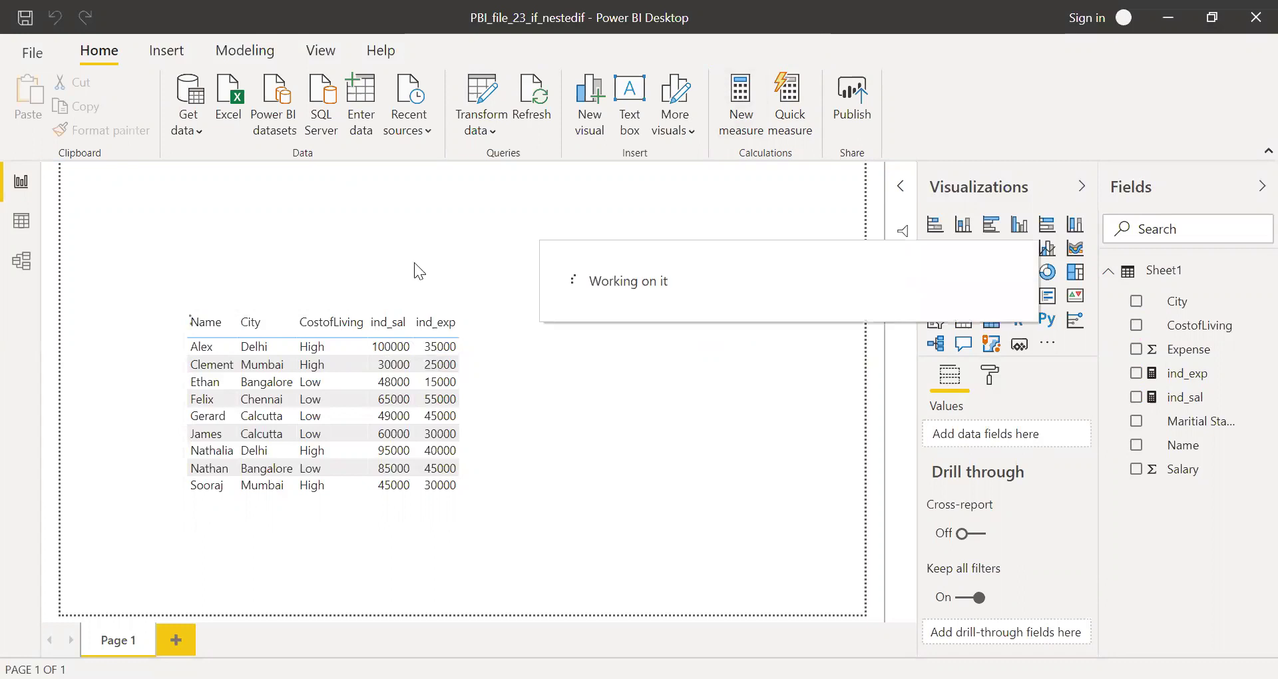
text(ifu)
key(BackSpace)
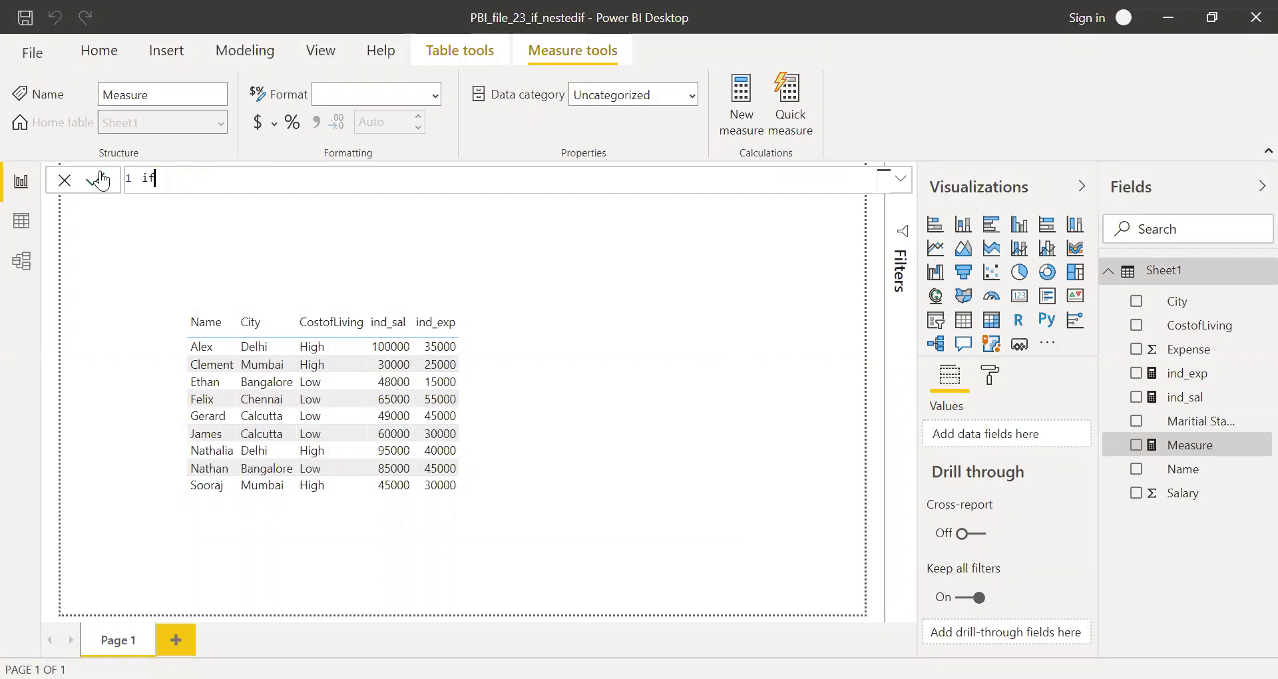
text(function = if)
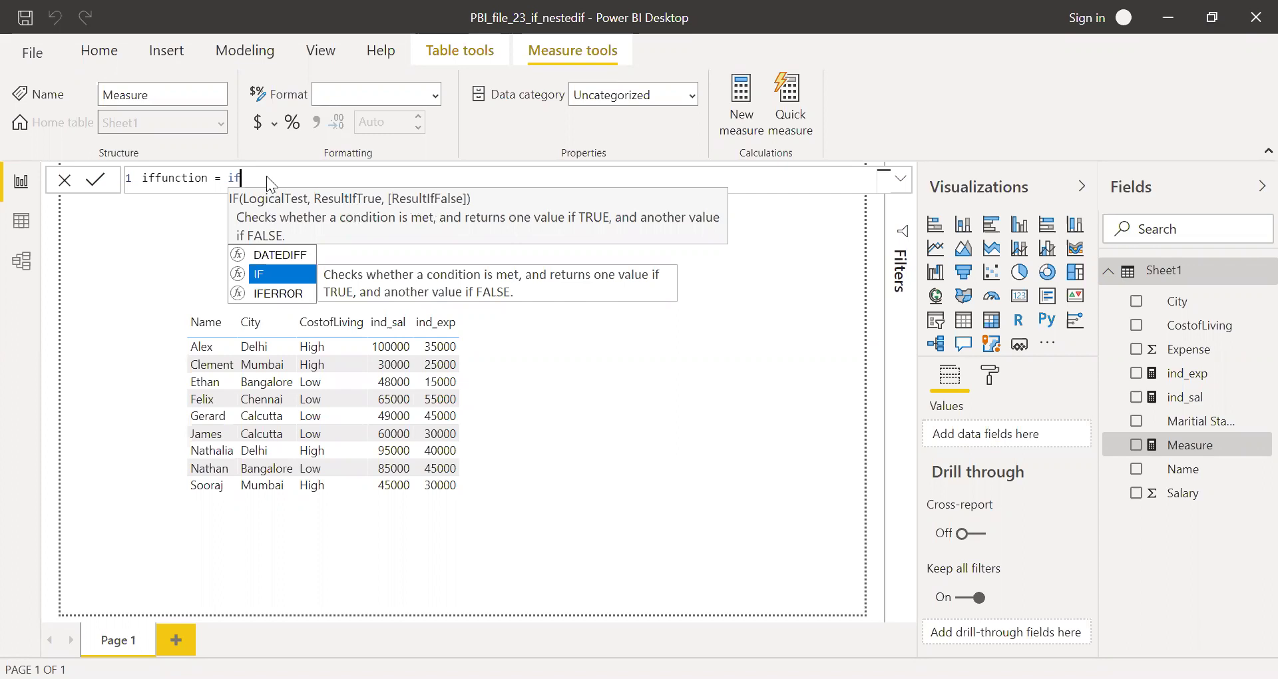
key(Tab)
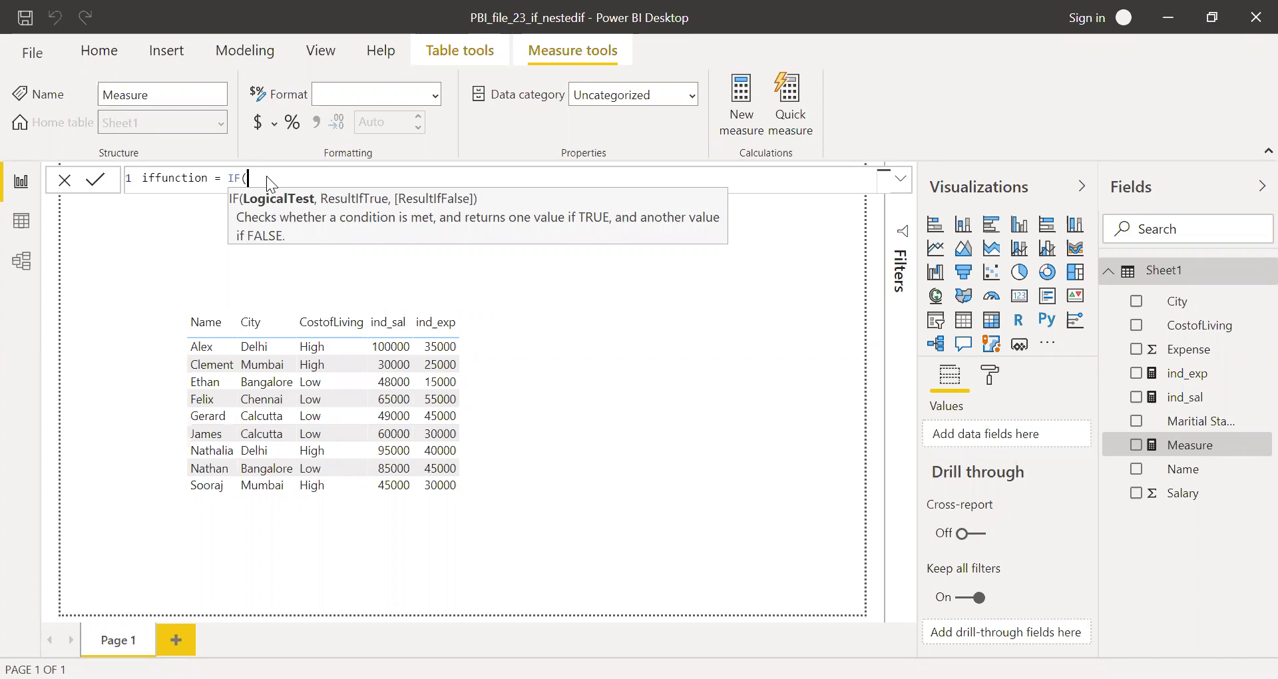
Complete the IF formula with the test [ind_exp]>50000 and the true result "High Salary", and add iffunction to the table visual
text([ind_exp])
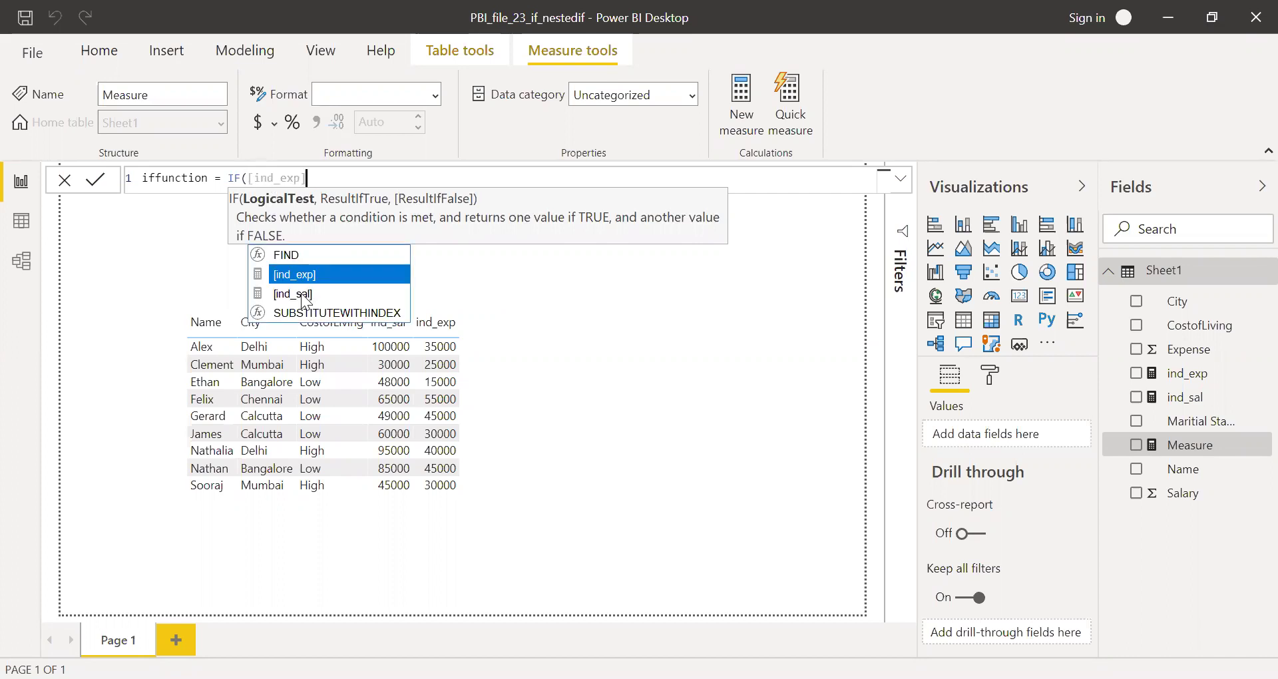
click(337, 173)
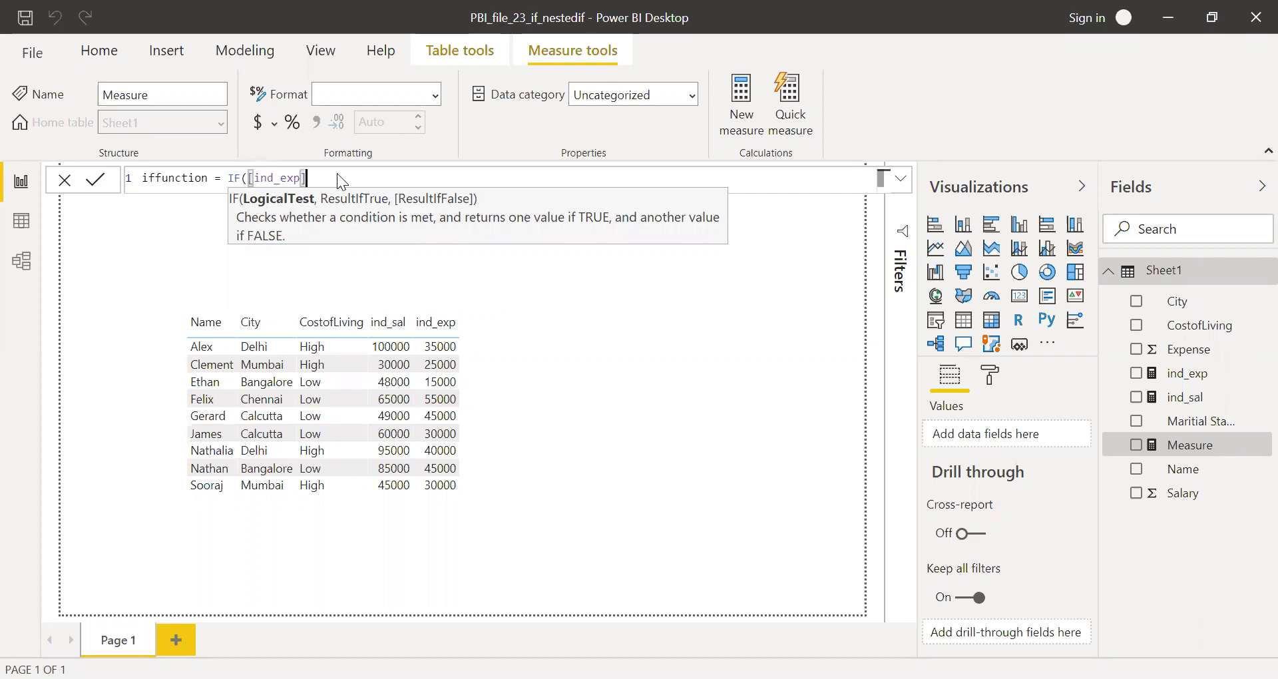
text(>50000,)
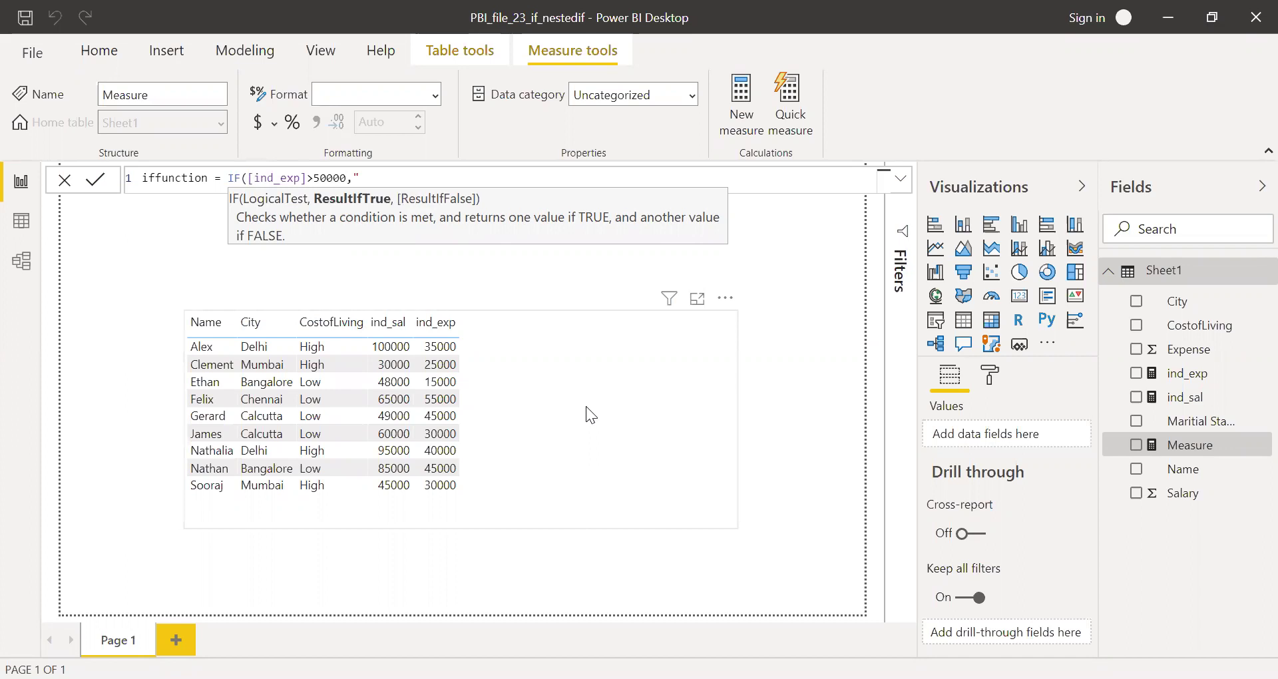
text("High Salary",)
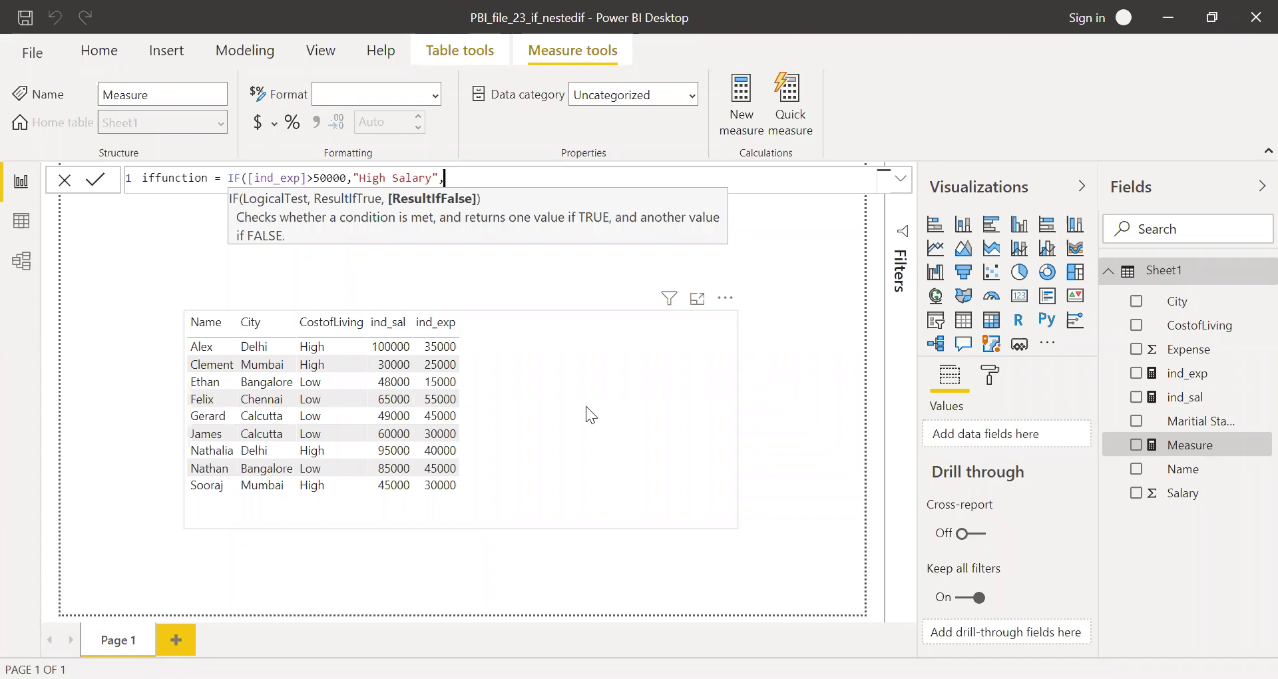
key(BackSpace)
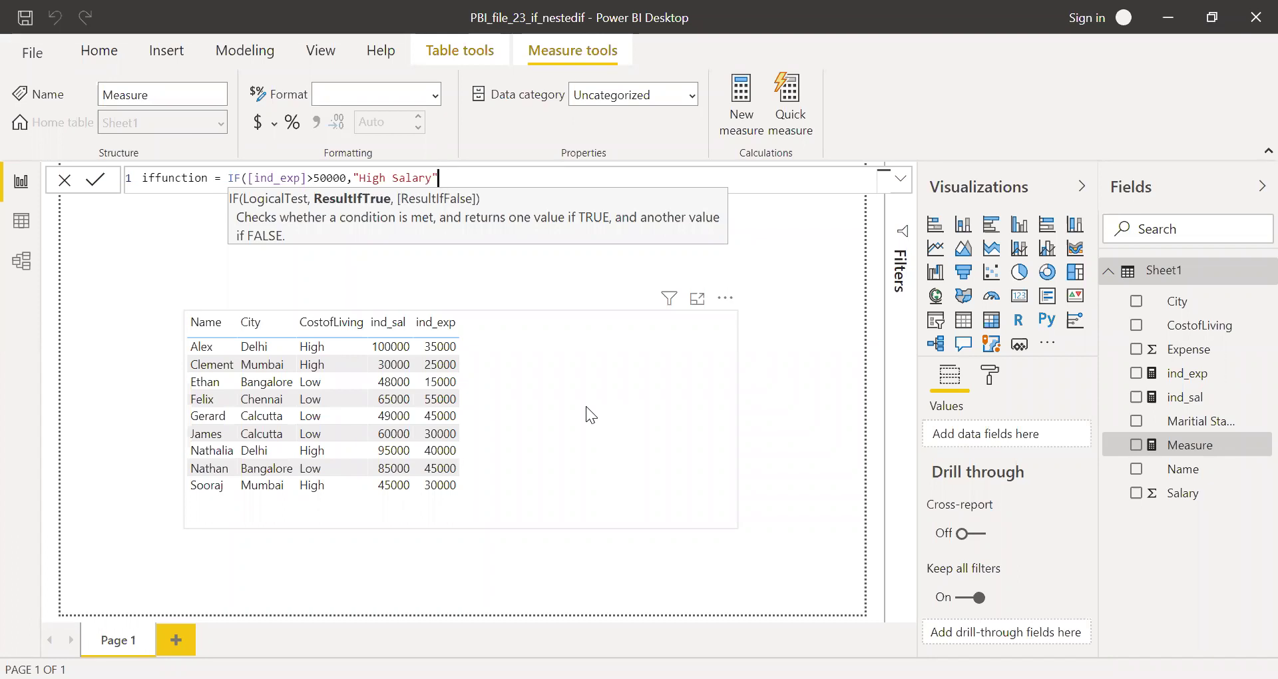
text())
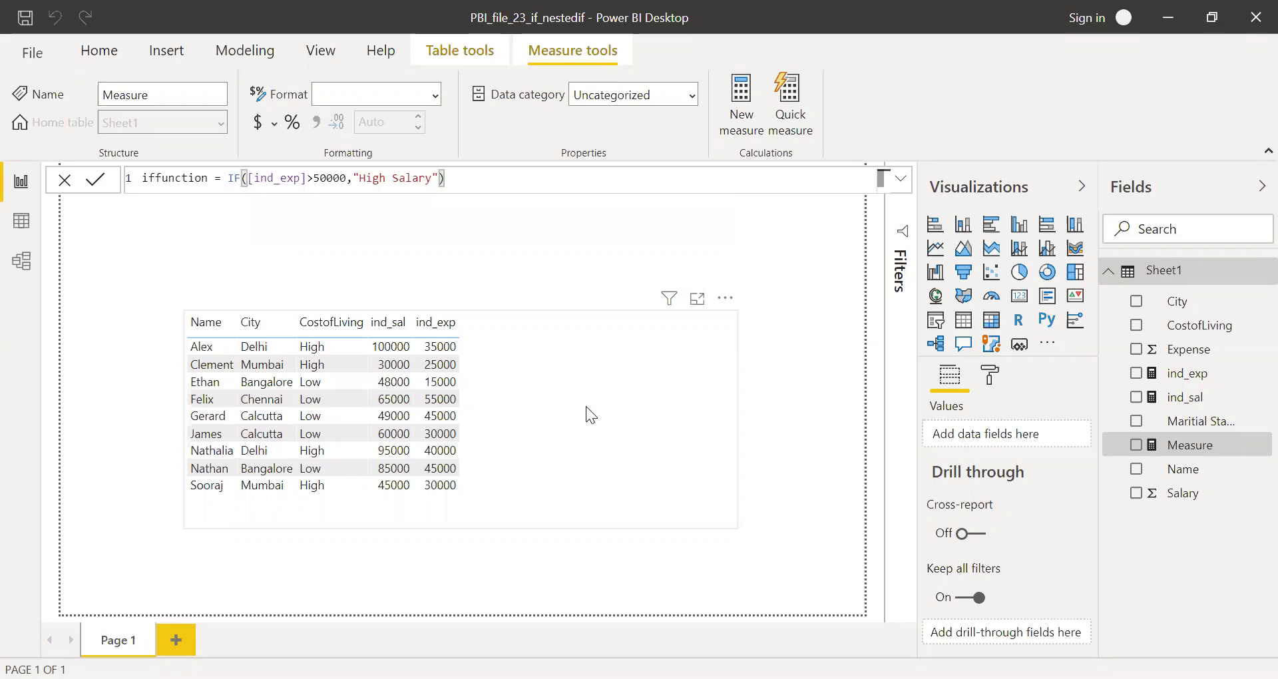
key(Return)
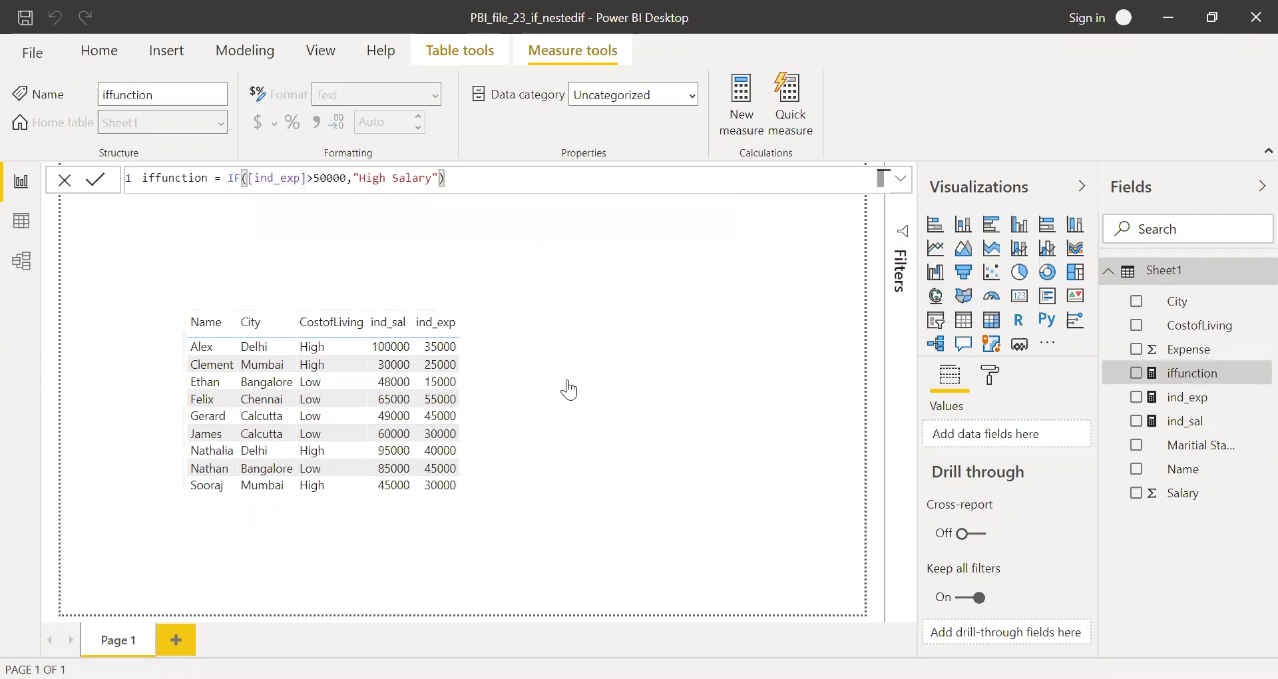
drag(512, 388, 525, 384)
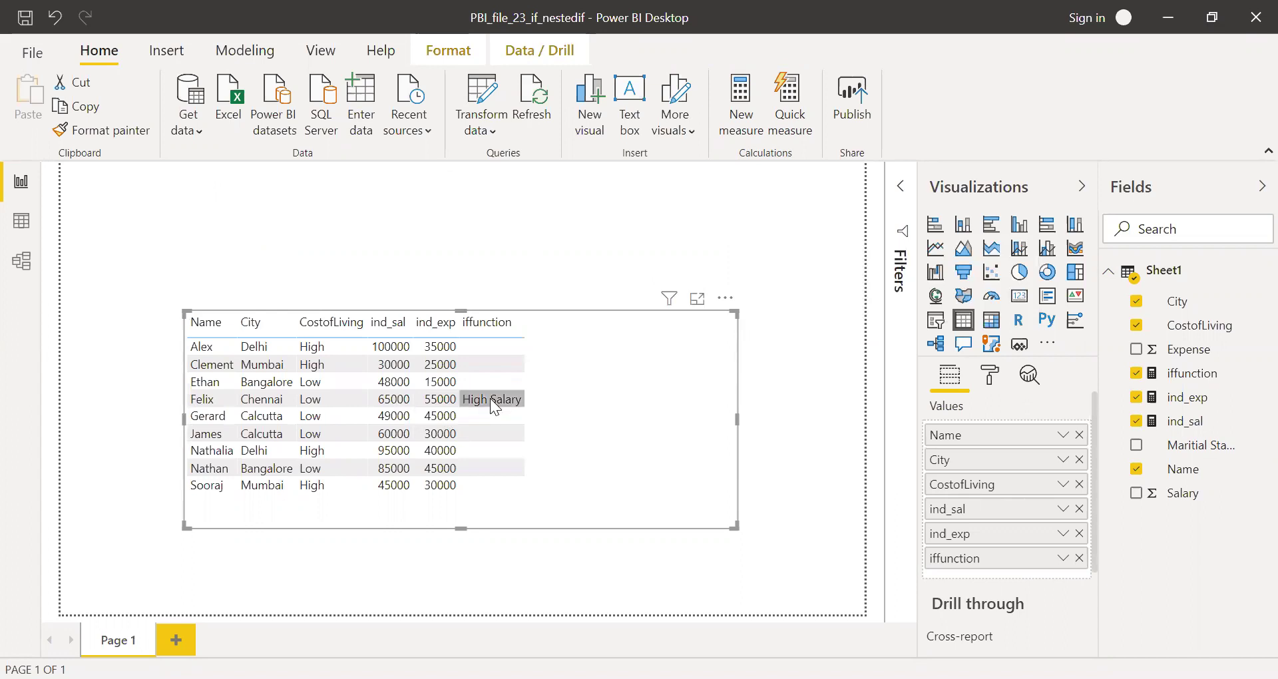
Edit the iffunction formula so its 50000 threshold tests the [ind_sal] measure
click(1191, 374)
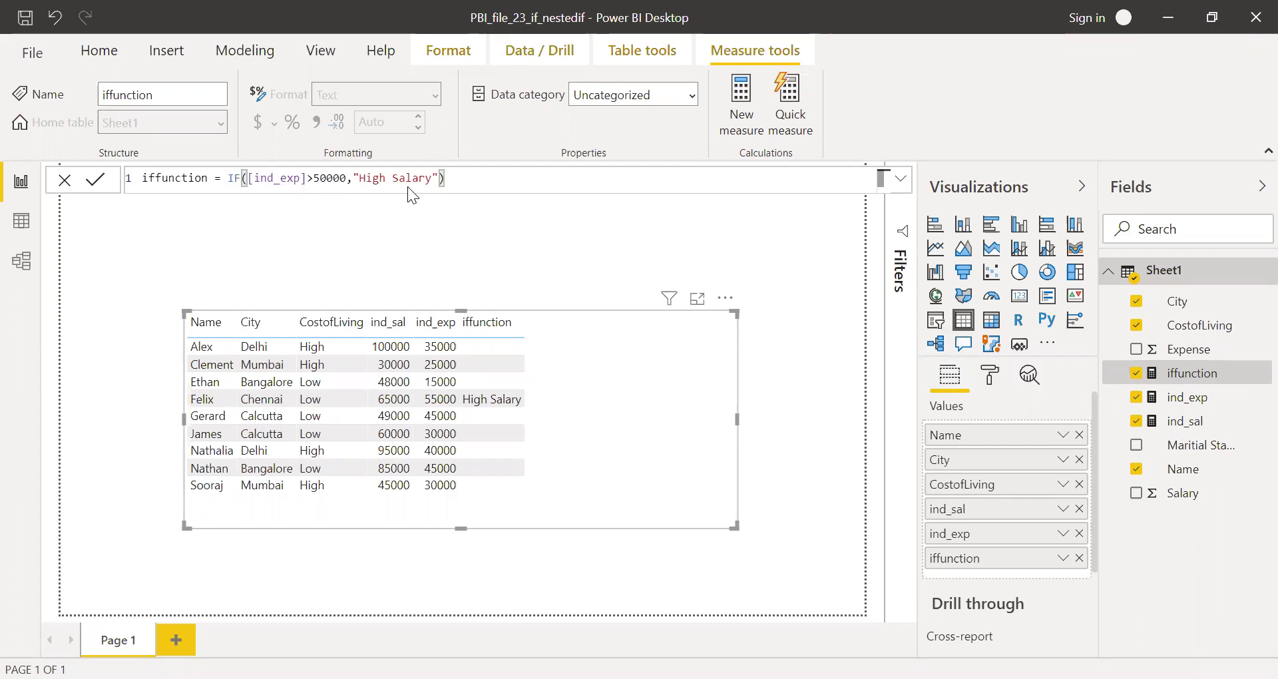
click(302, 177)
key(BackSpace)
key(BackSpace)
key(BackSpace)
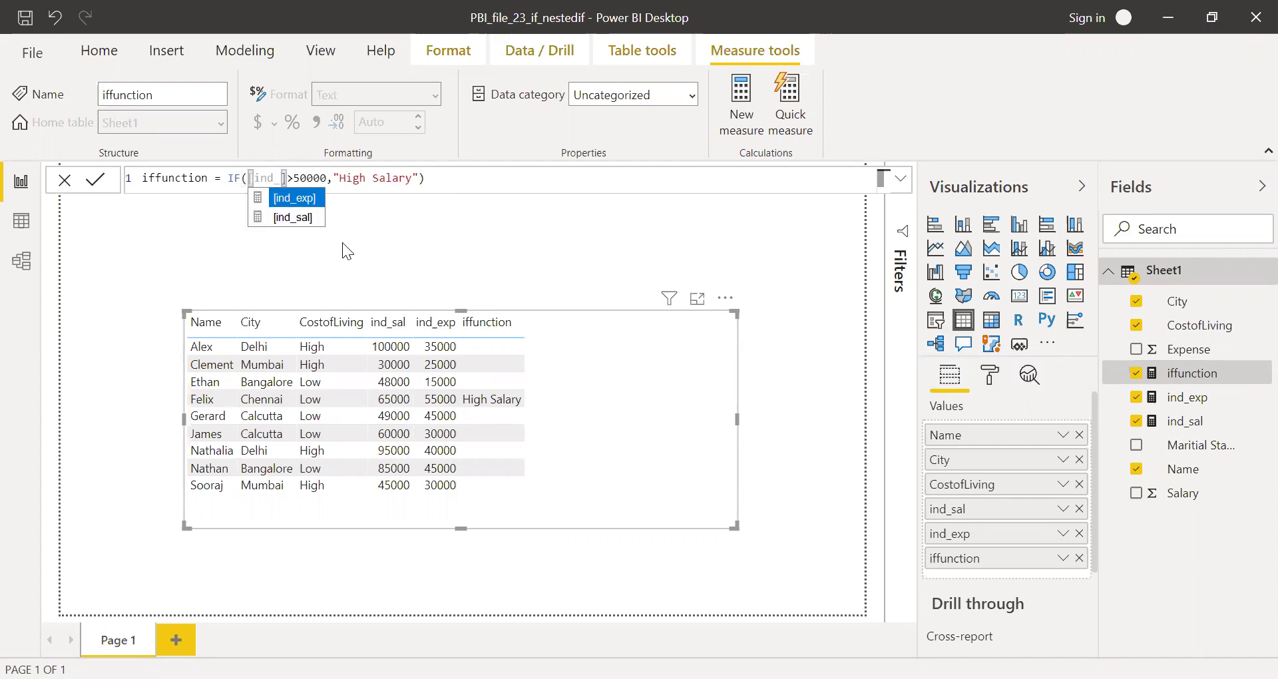
text(sal)
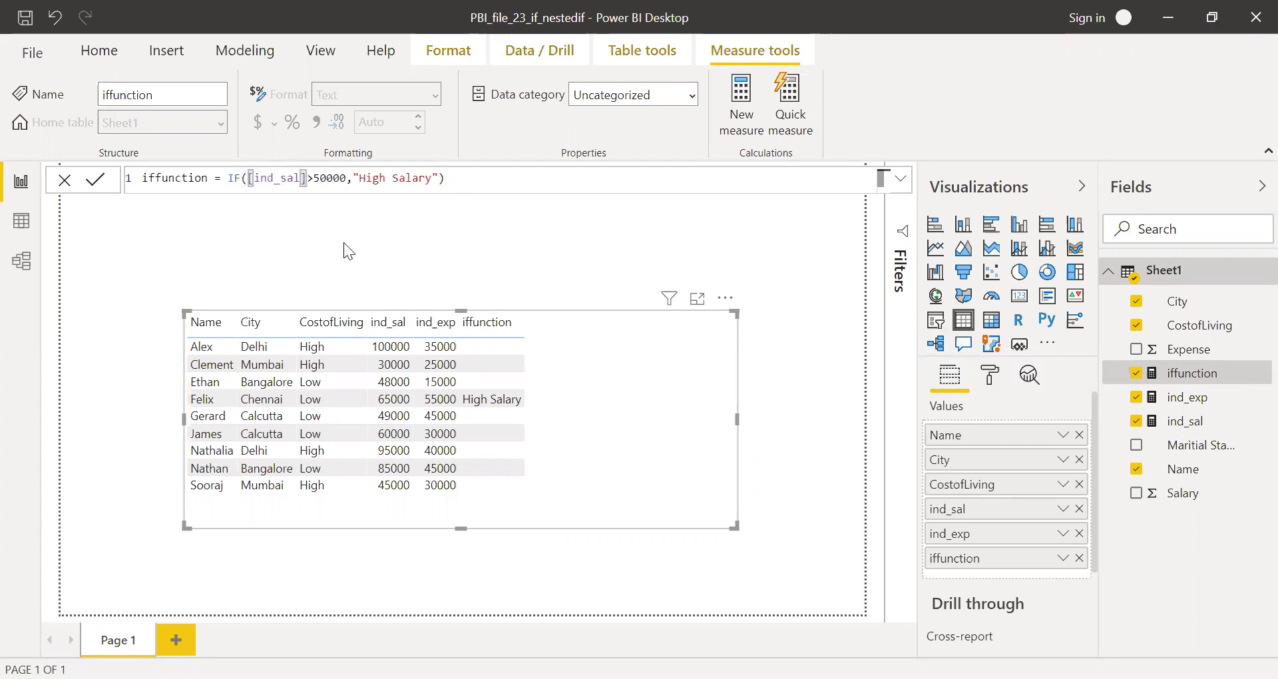
click(462, 185)
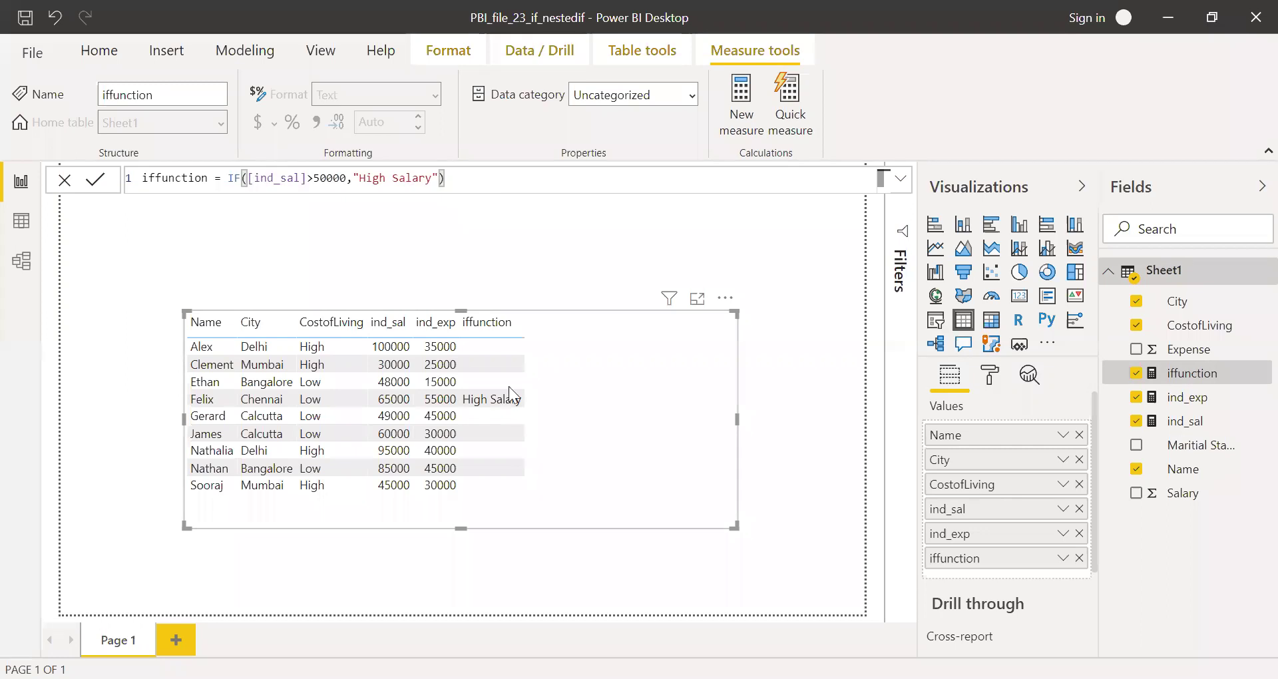
Compare the ind_sal values with the iffunction results for several rows of the table
click(386, 346)
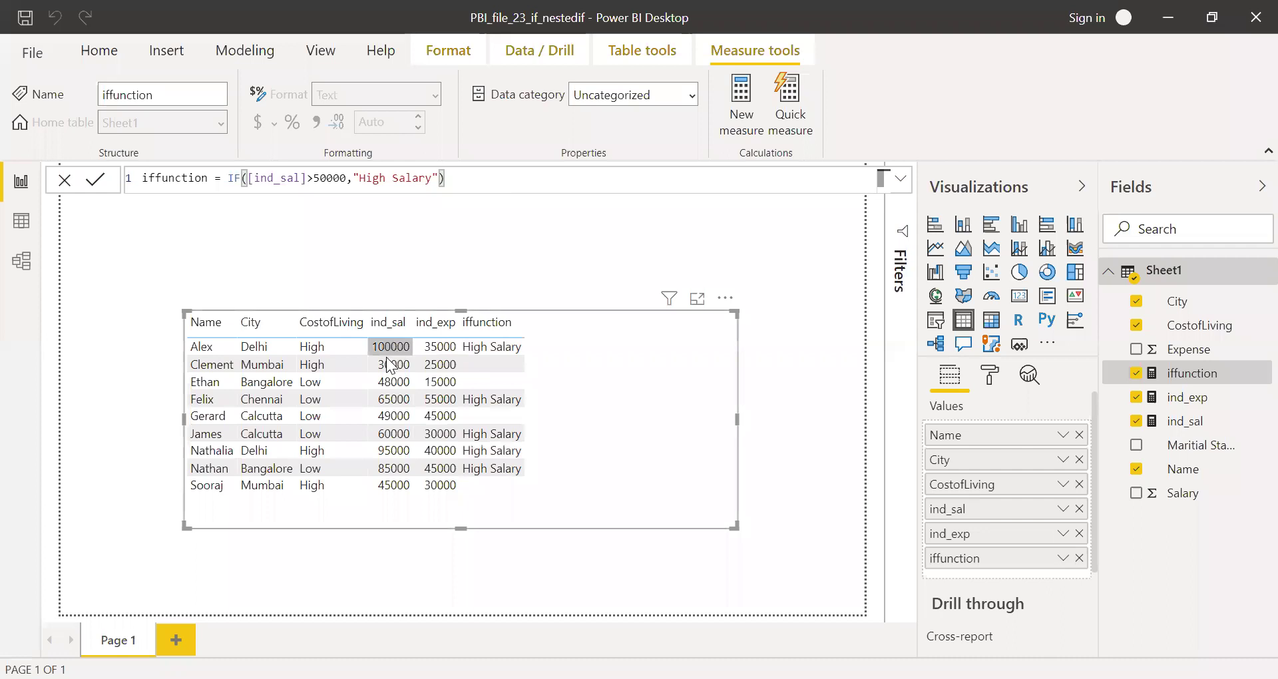
click(391, 364)
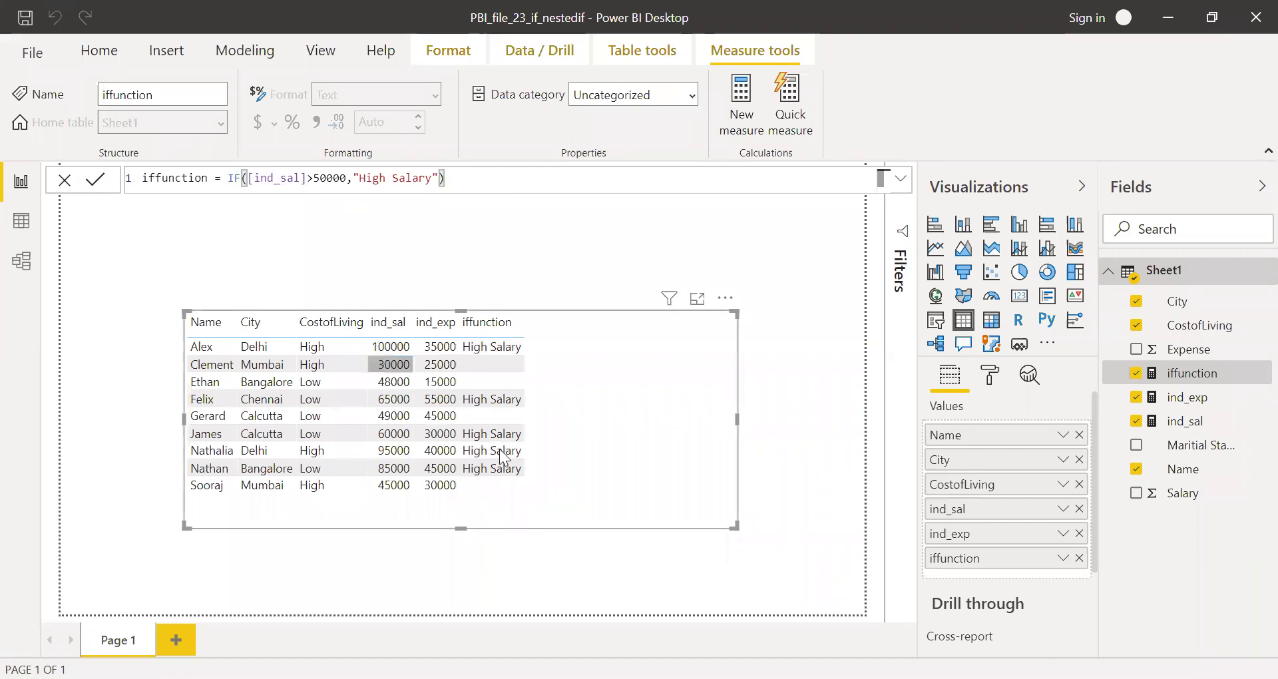
click(499, 468)
click(496, 364)
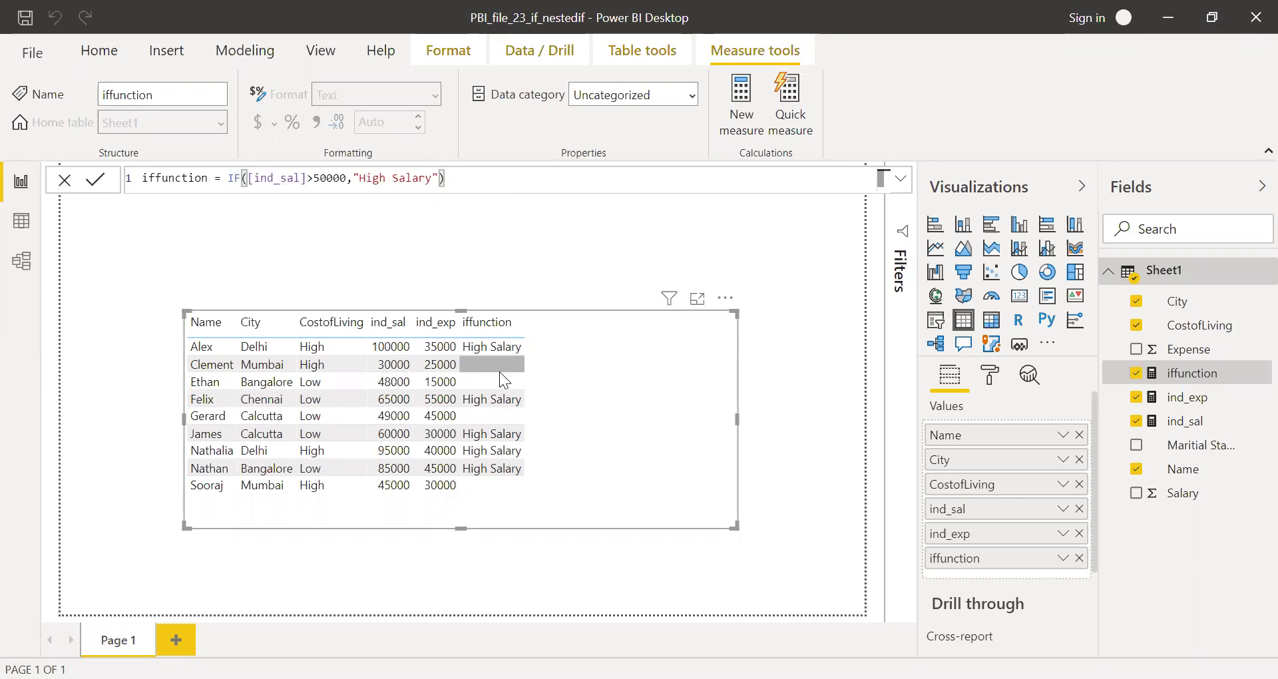
key(Down)
click(397, 370)
Add "Low Salary" as the false result of the iffunction formula and commit the measure
click(469, 189)
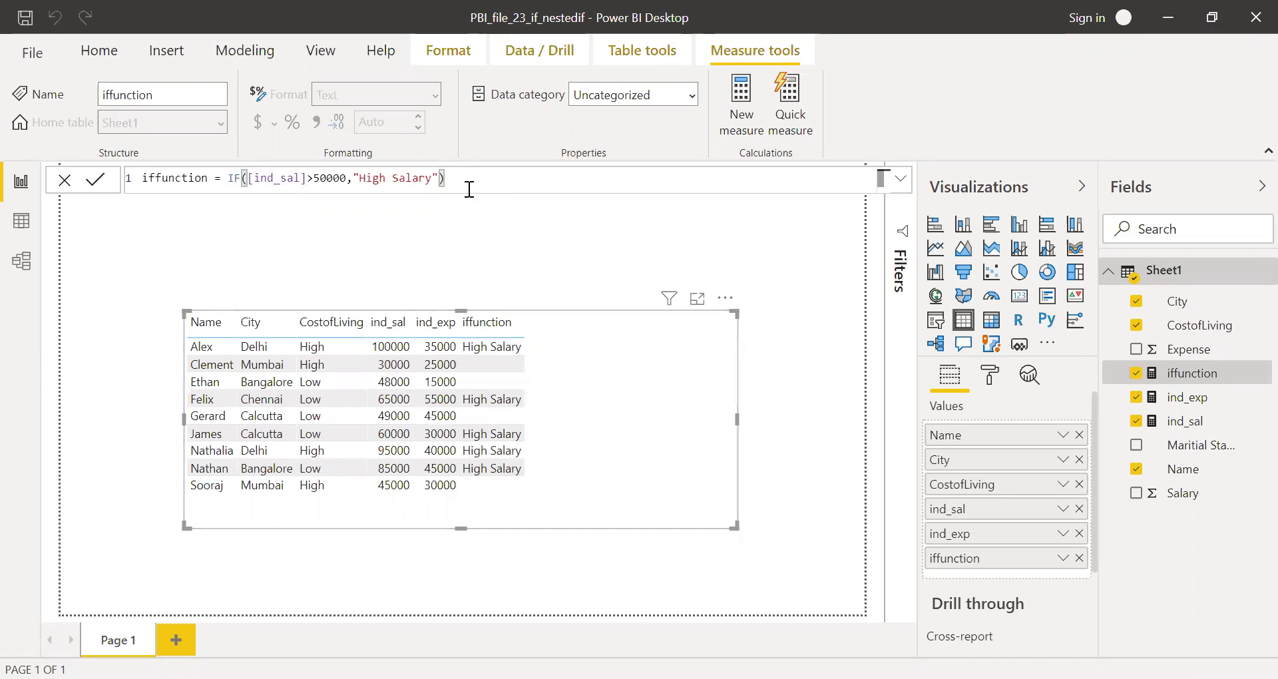
key(BackSpace)
text(,)
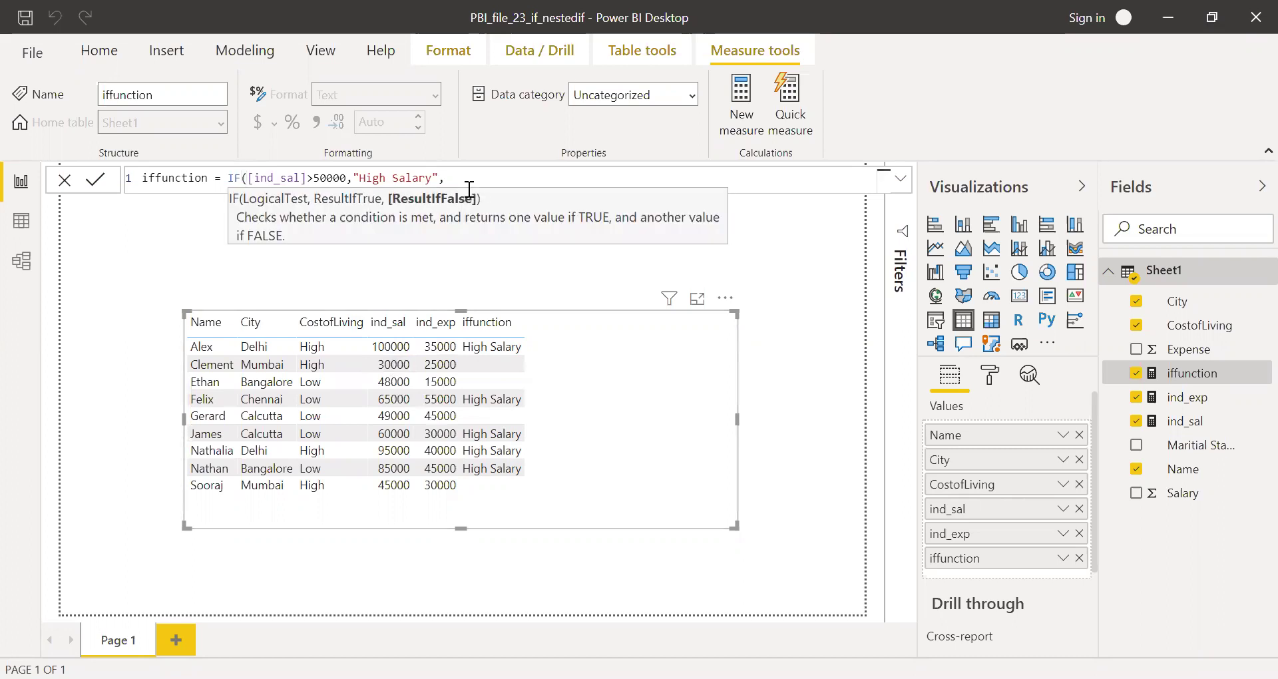
text("Low Salary")
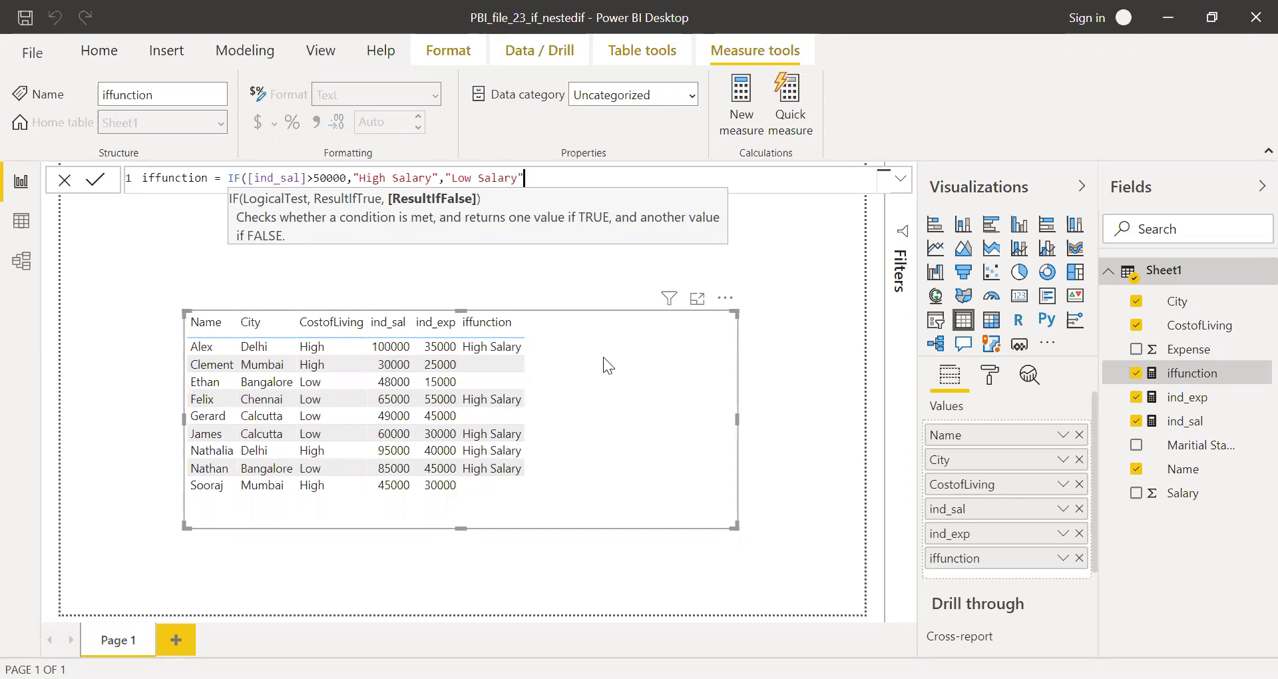
text())
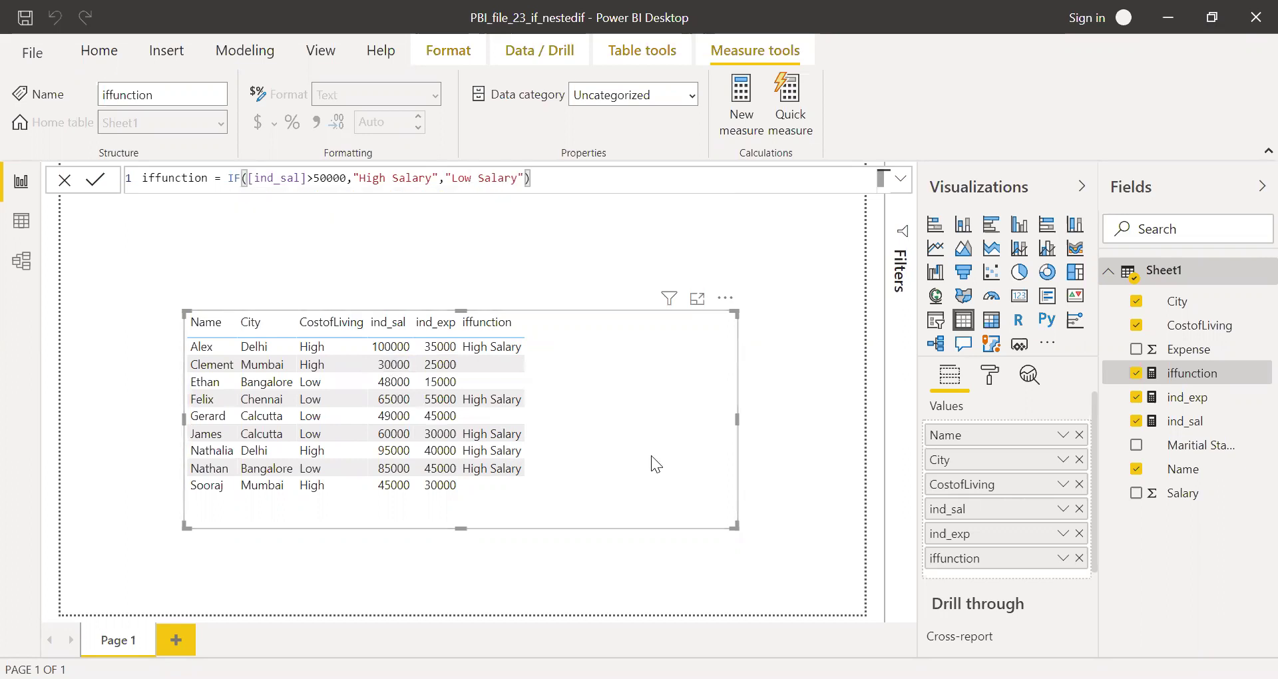
key(Return)
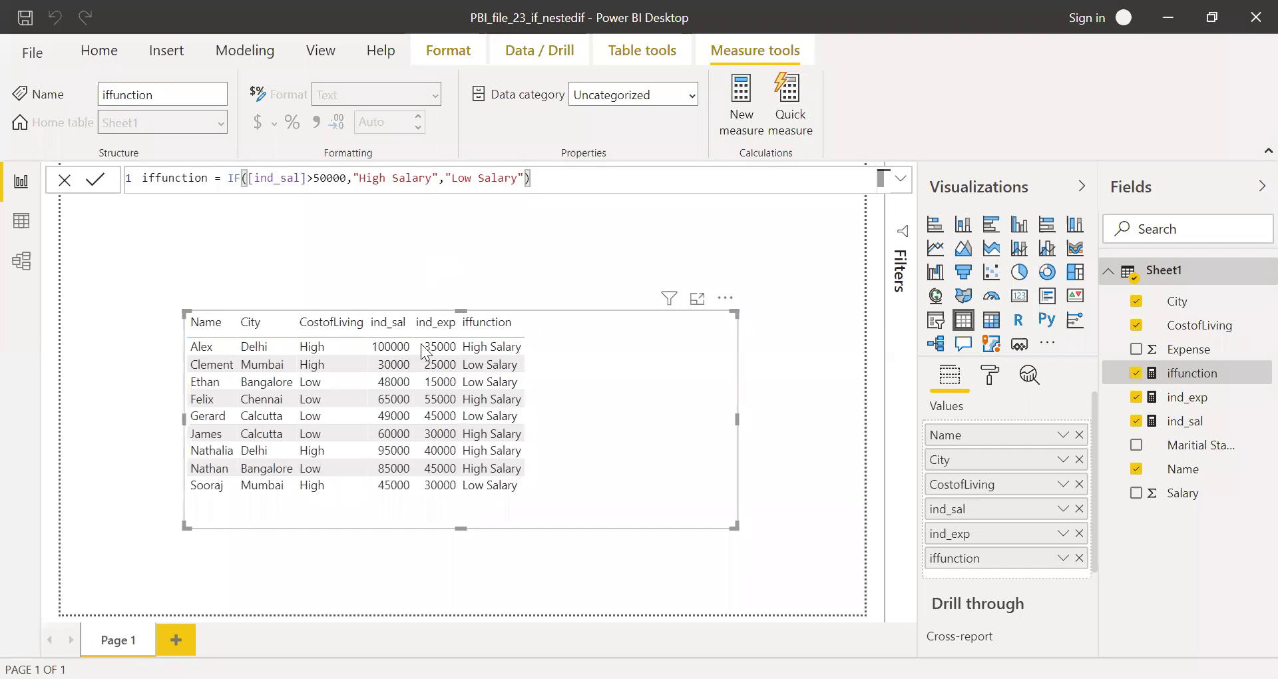
Review the salary values in the table against the true and false results in the iffunction formula
click(385, 345)
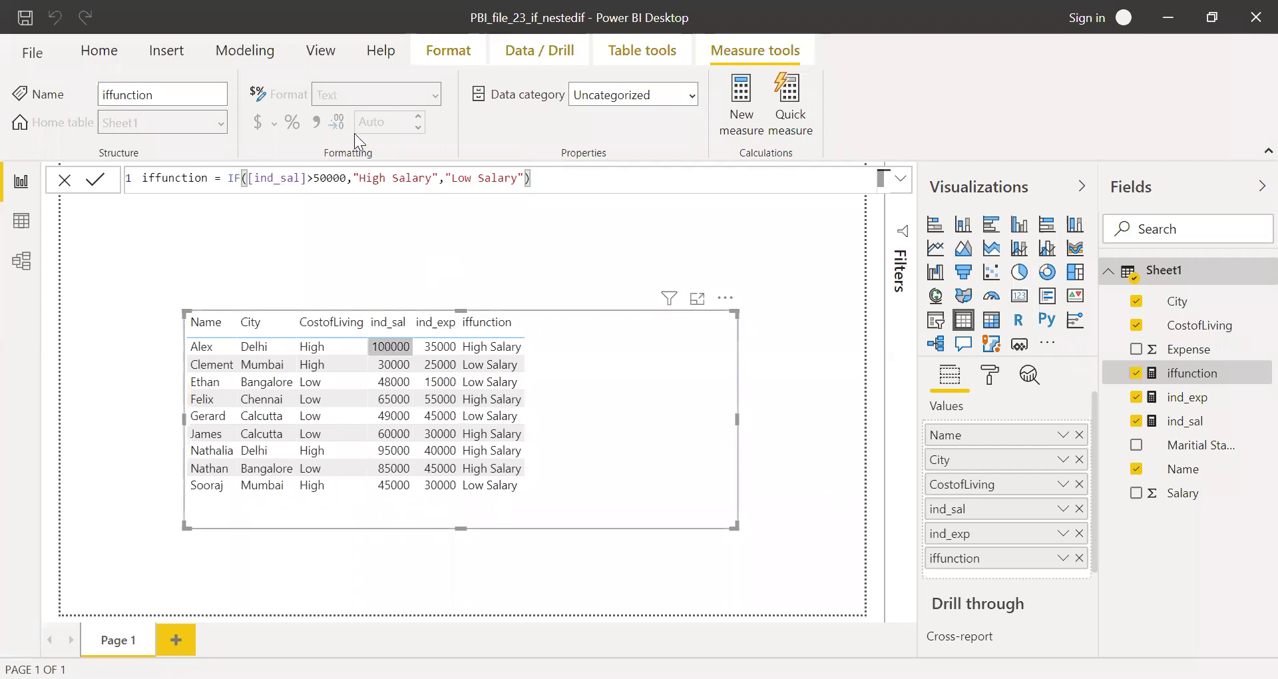
double_click(357, 175)
drag(357, 176, 352, 177)
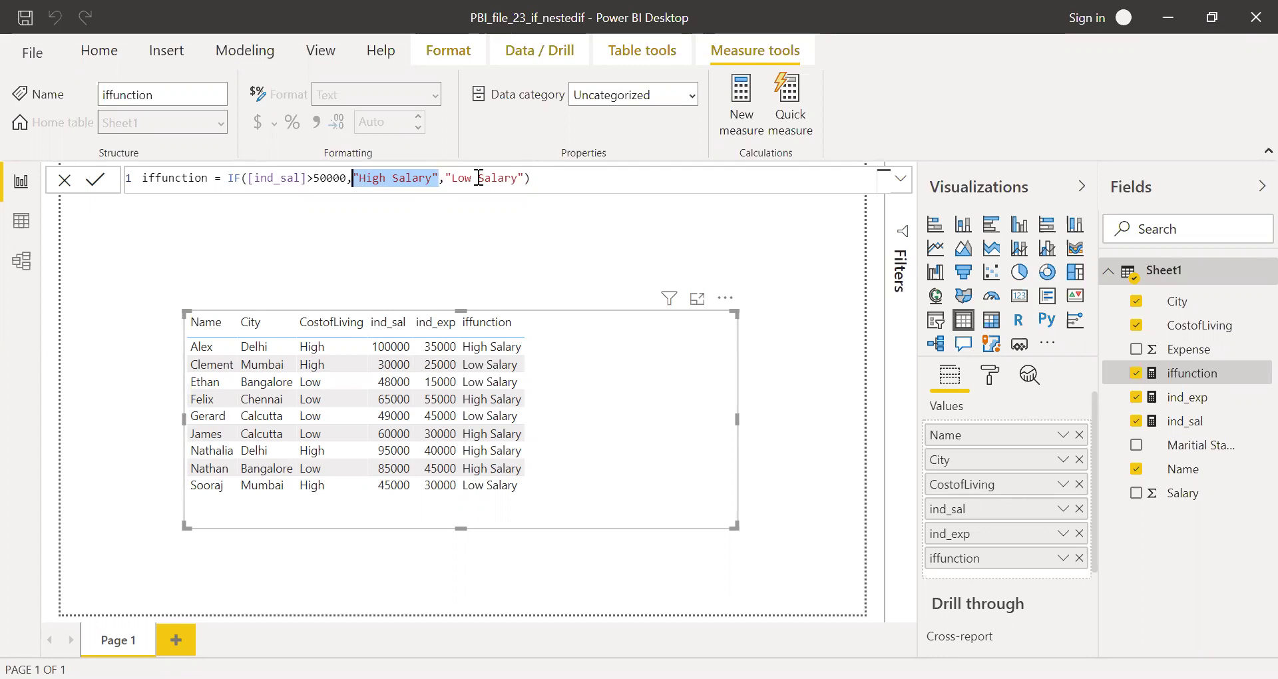
click(522, 180)
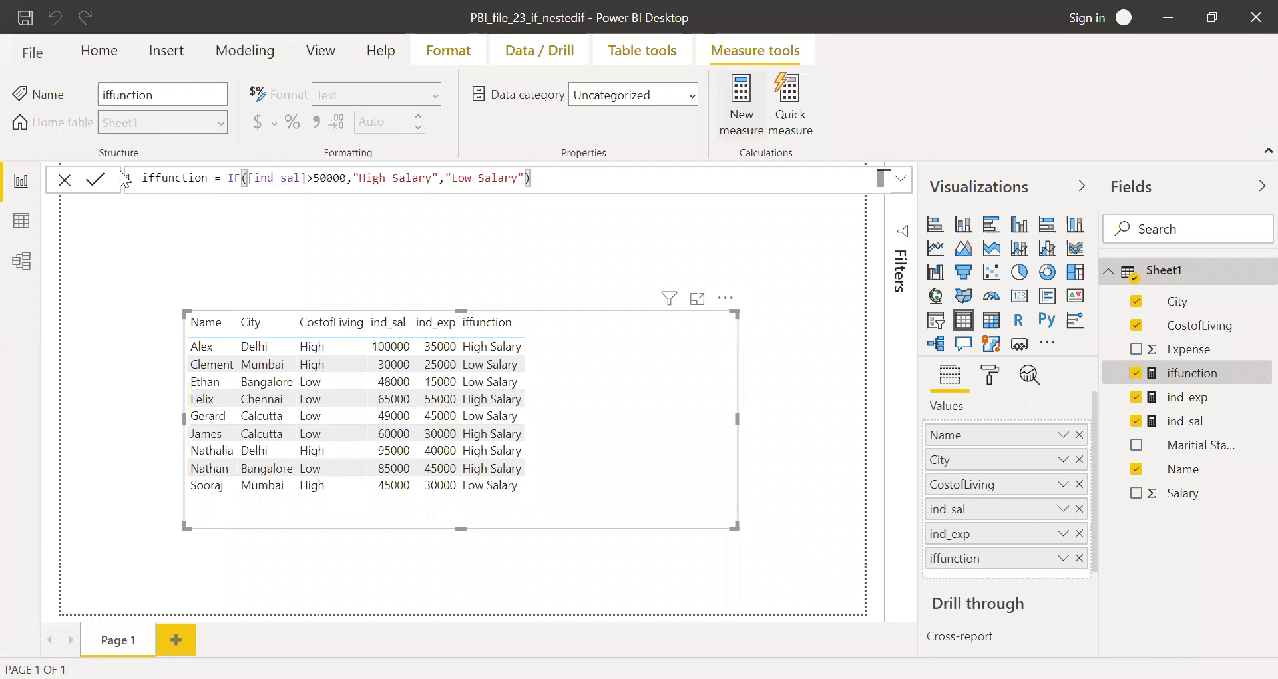
Create a new measure in Sheet1 named Multiple_if and begin its formula with the IF function
text(Mutl)
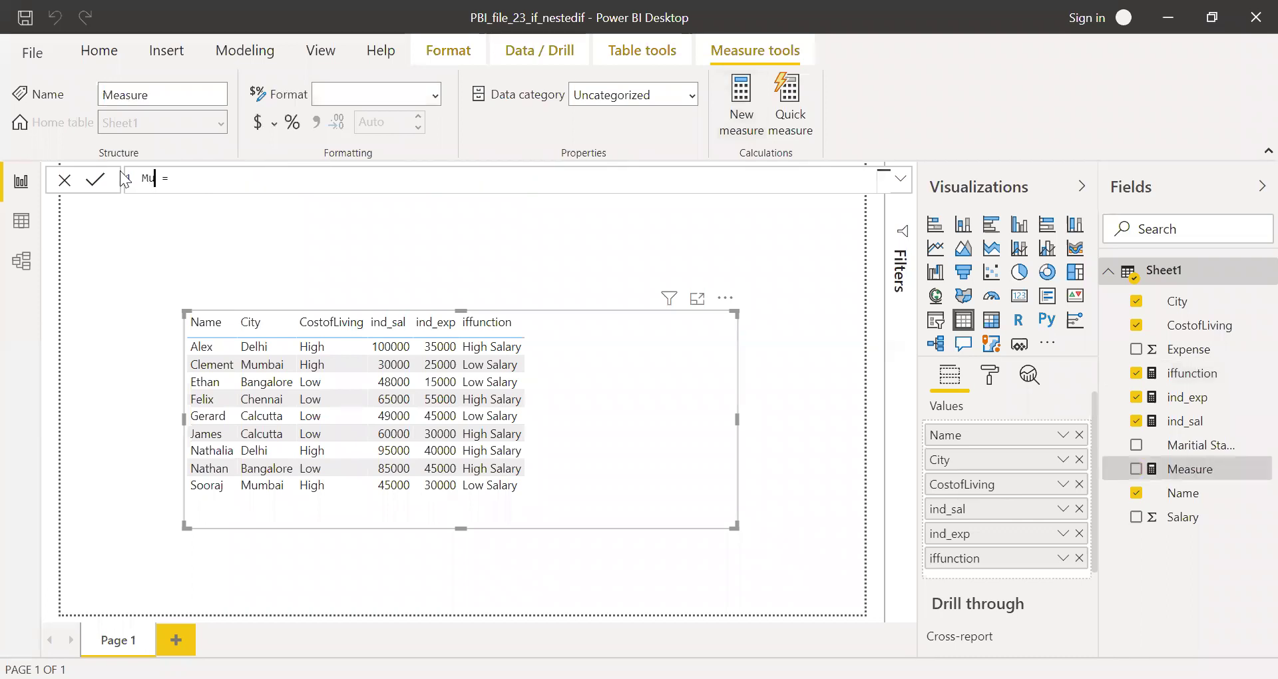
key(BackSpace)
key(BackSpace)
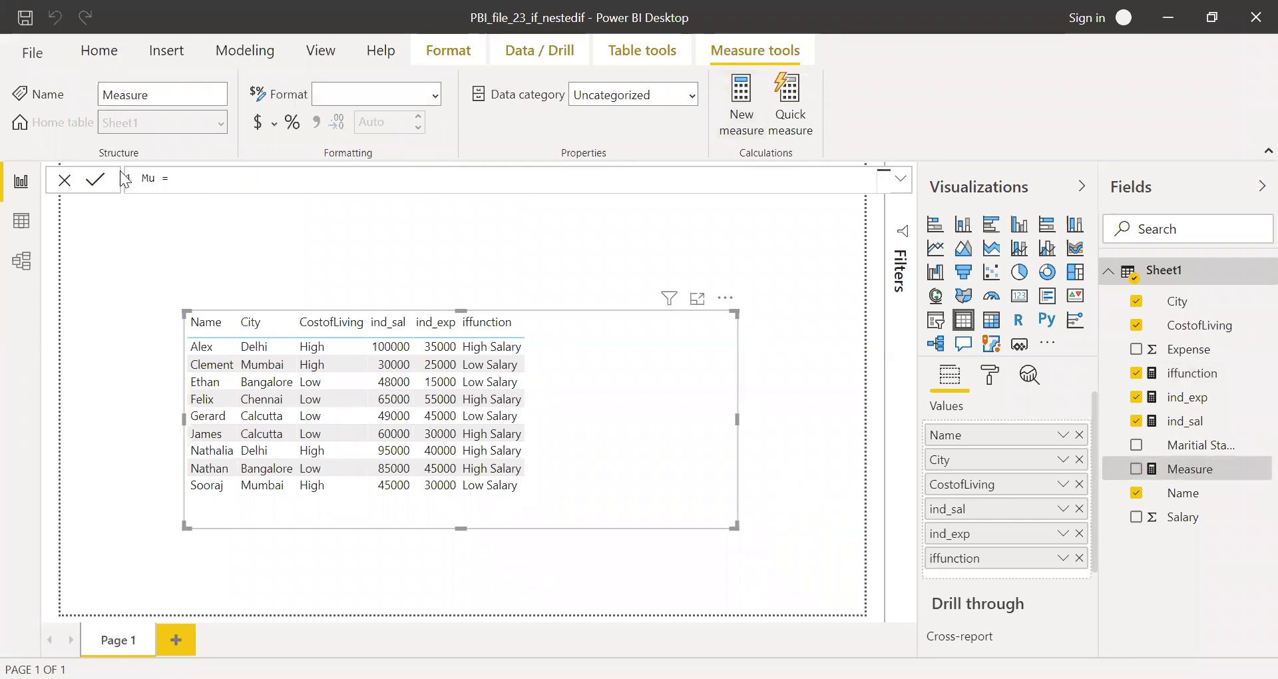
text(ltiple_if)
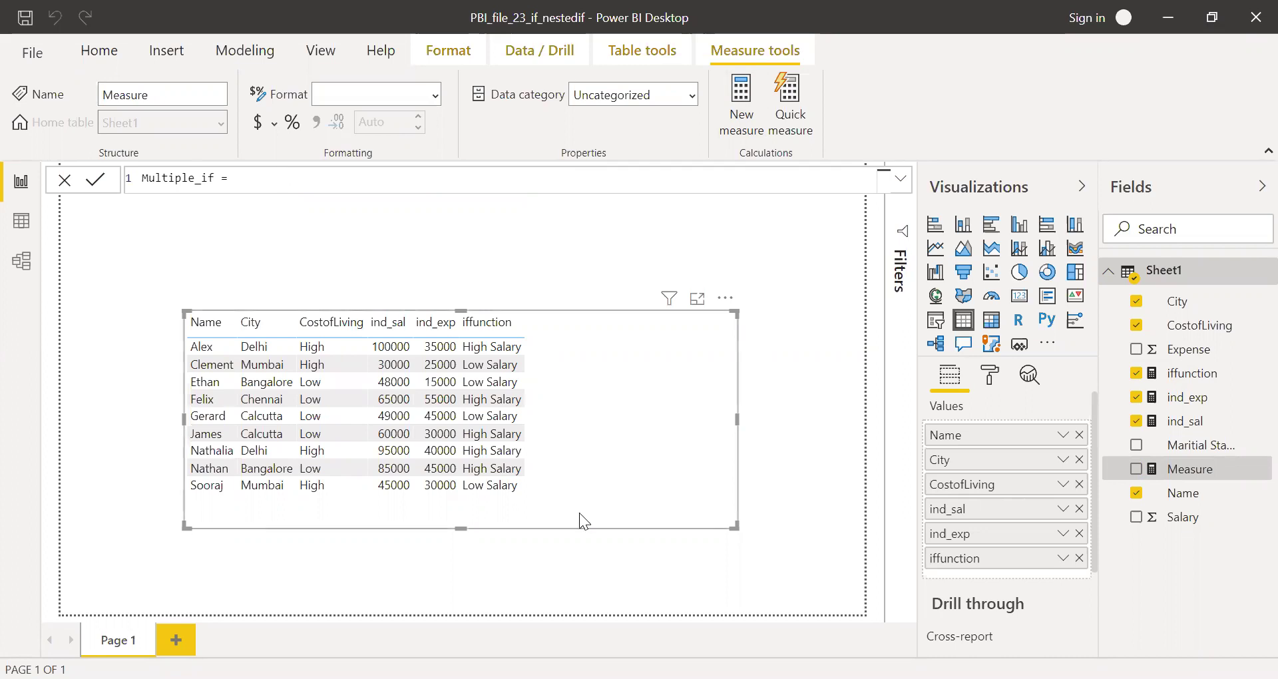
text(if)
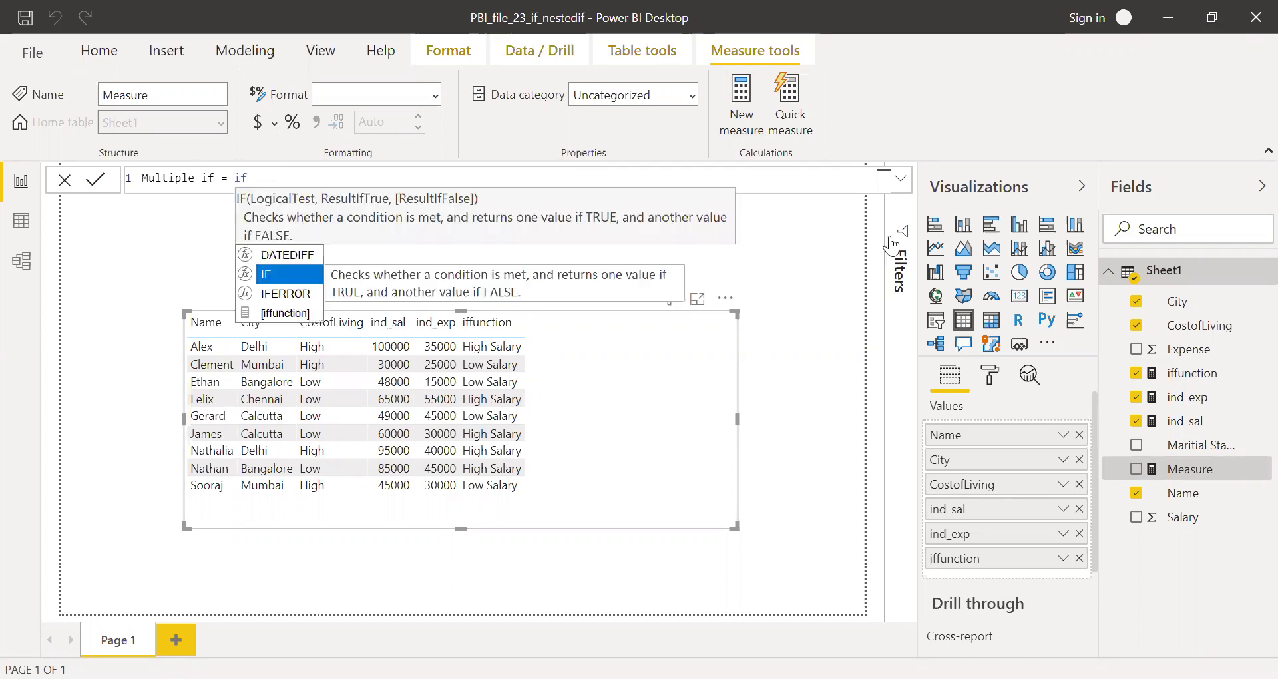
key(Tab)
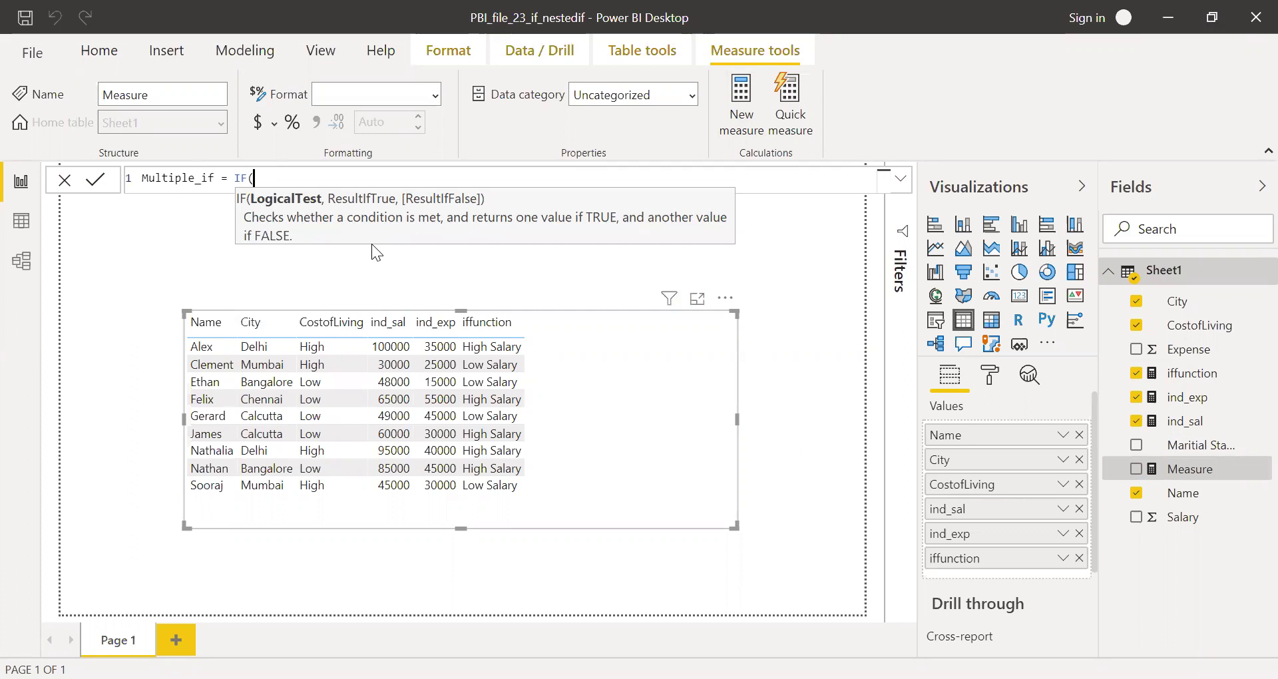
Enter [ind_sal] <=50000 as the logical test of the Multiple_if formula
text(ind)
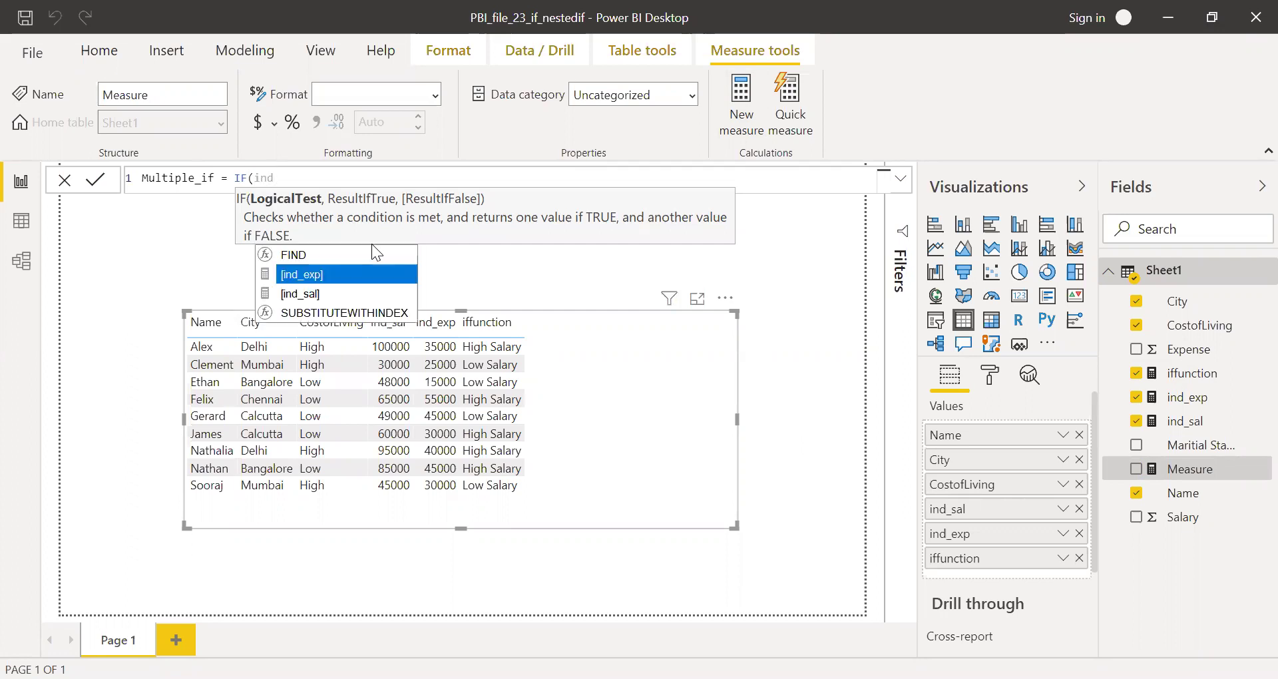
key(Down)
key(Tab)
text(<)
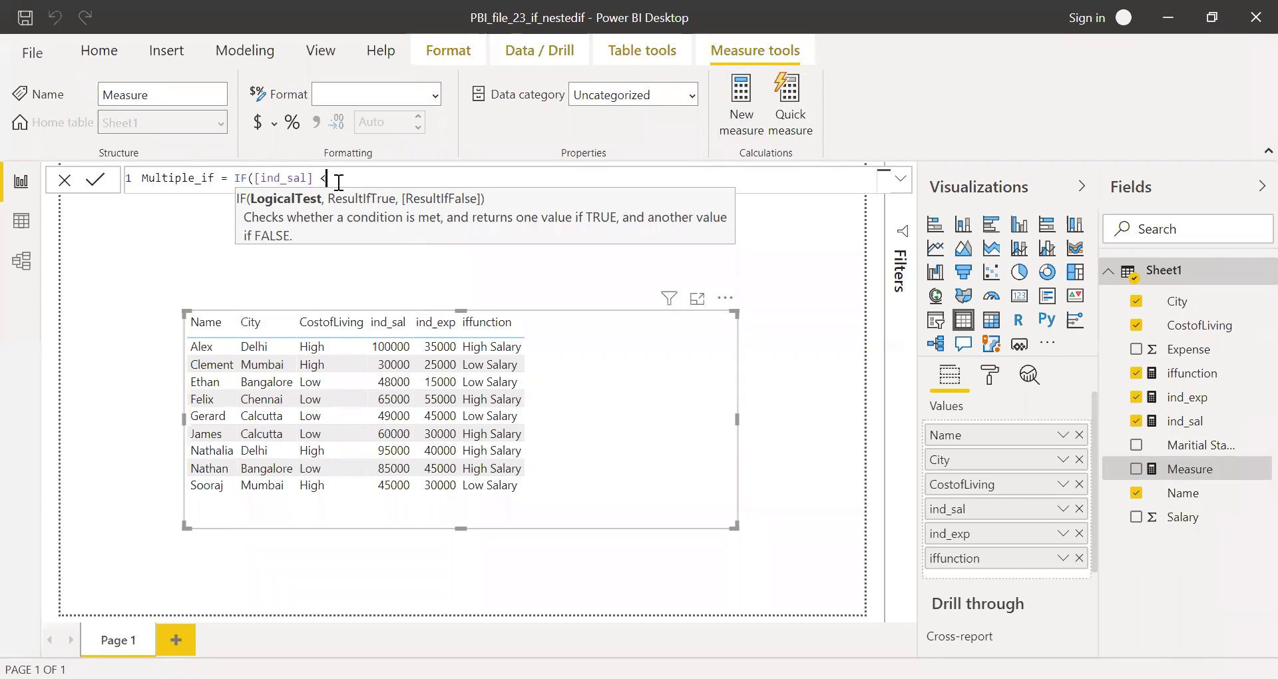
text(=50000)
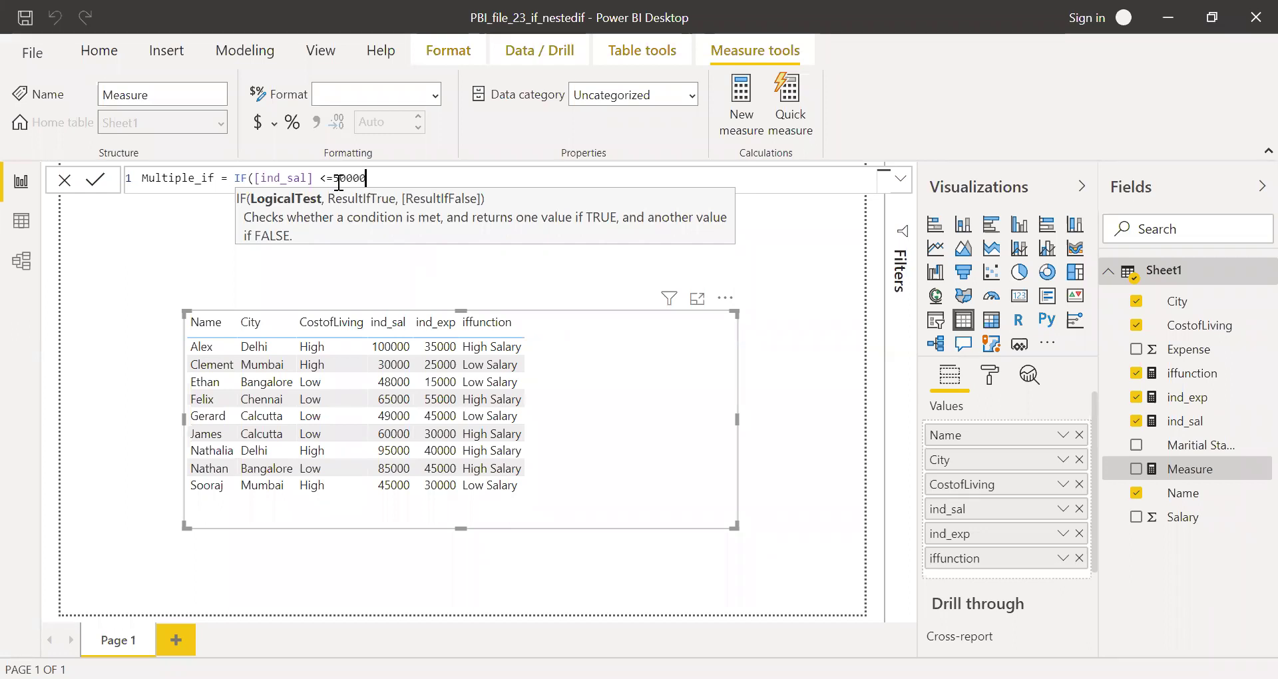
text(,)
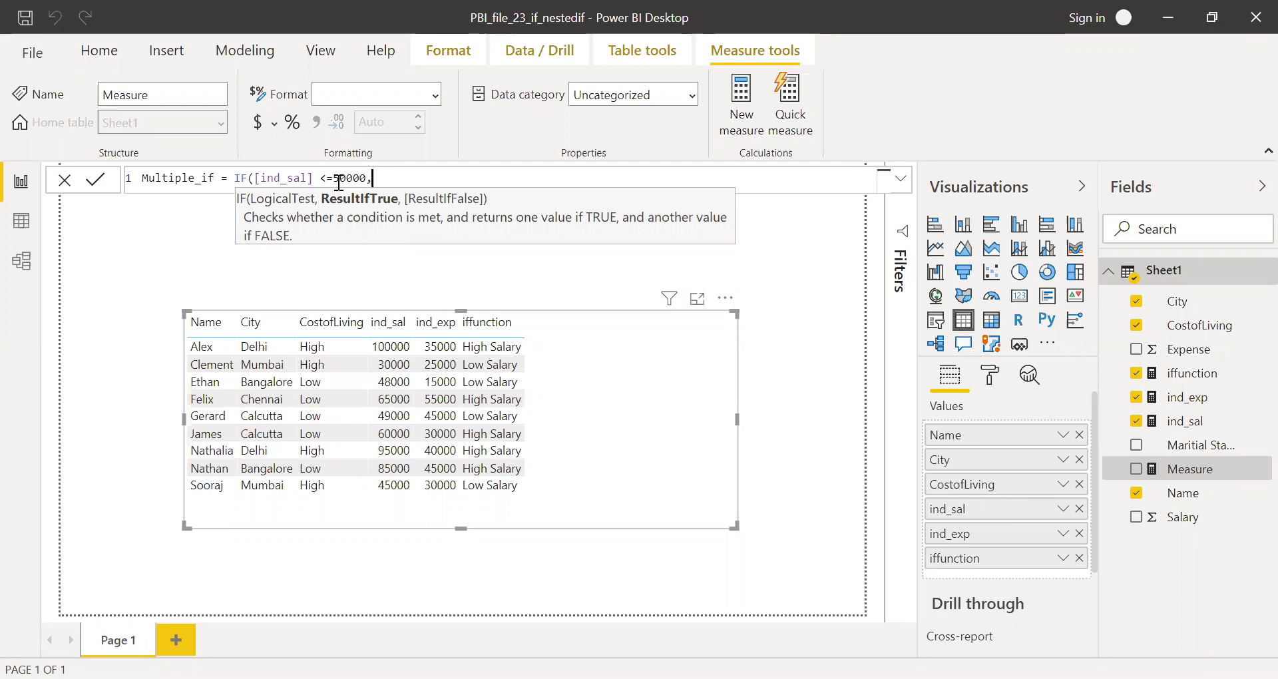
Start a nested IF function on a second, indented line as the true result of Multiple_if
key(Escape)
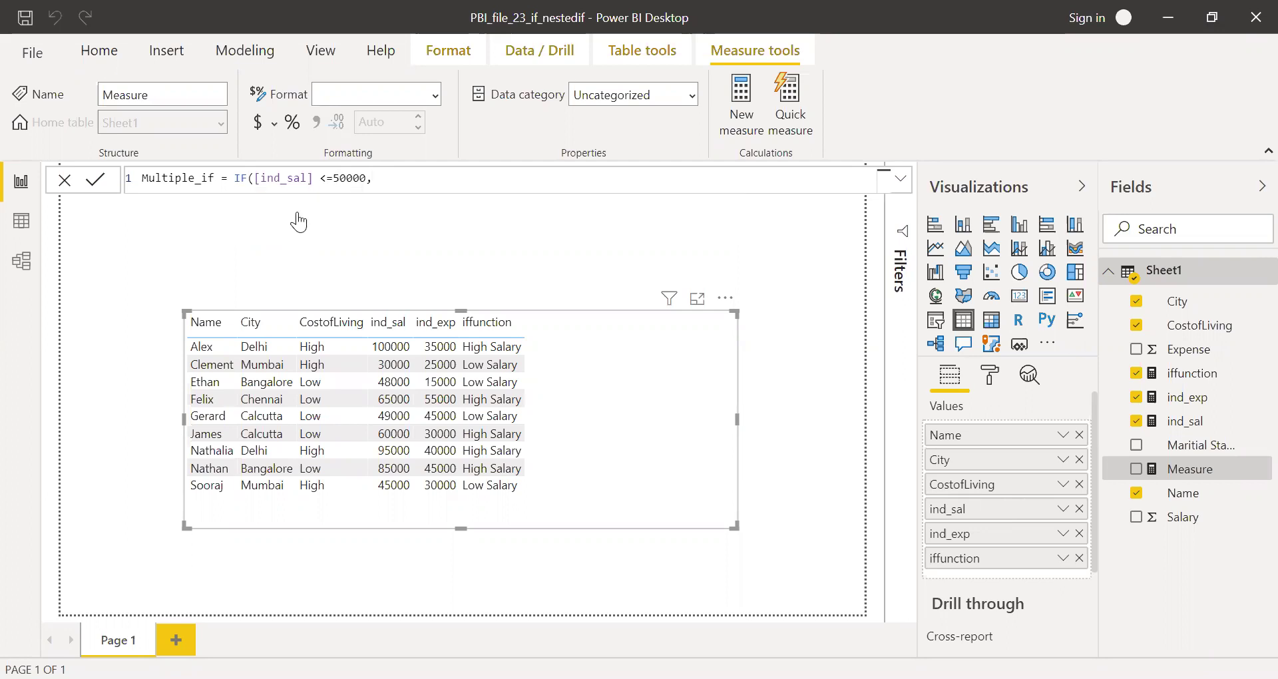
click(418, 179)
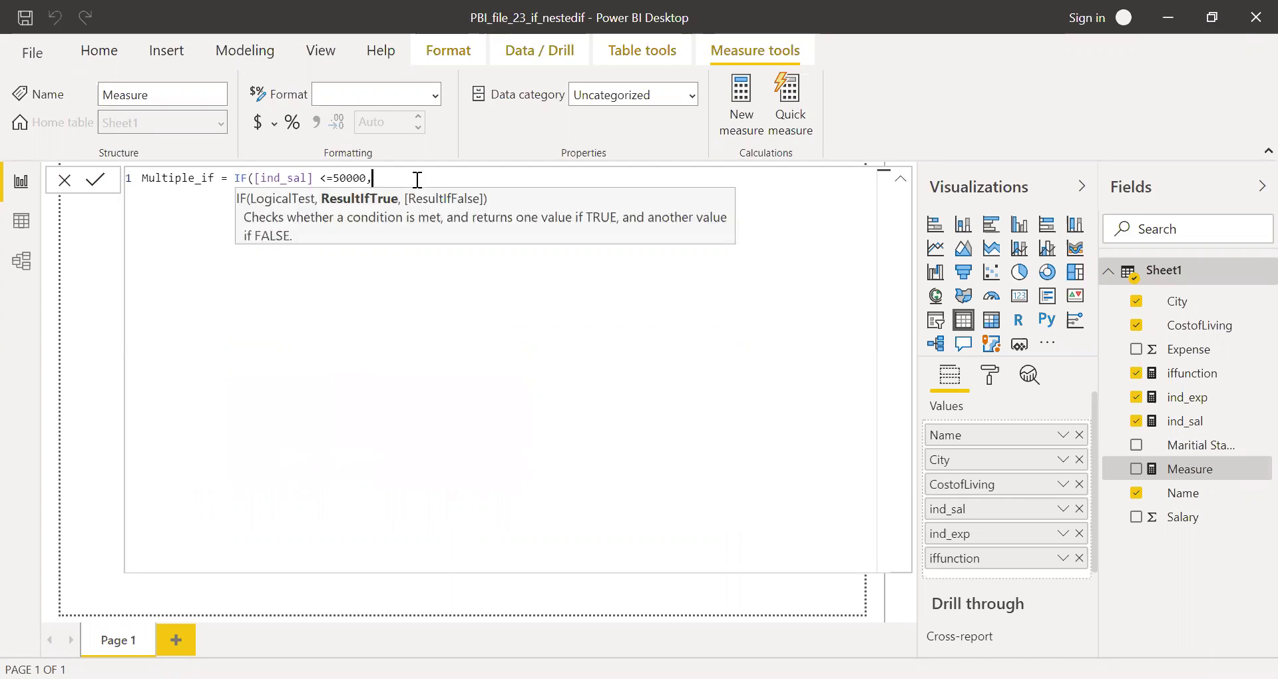
key(shift+Return)
key(Tab)
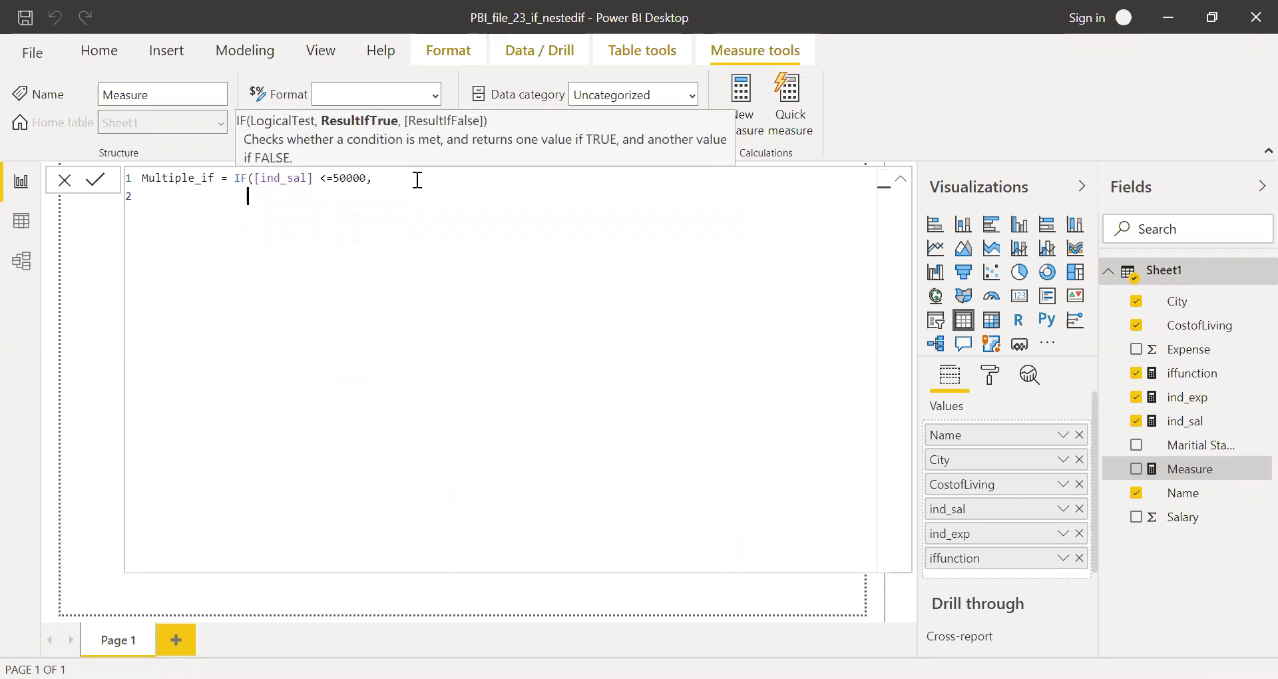
text(if)
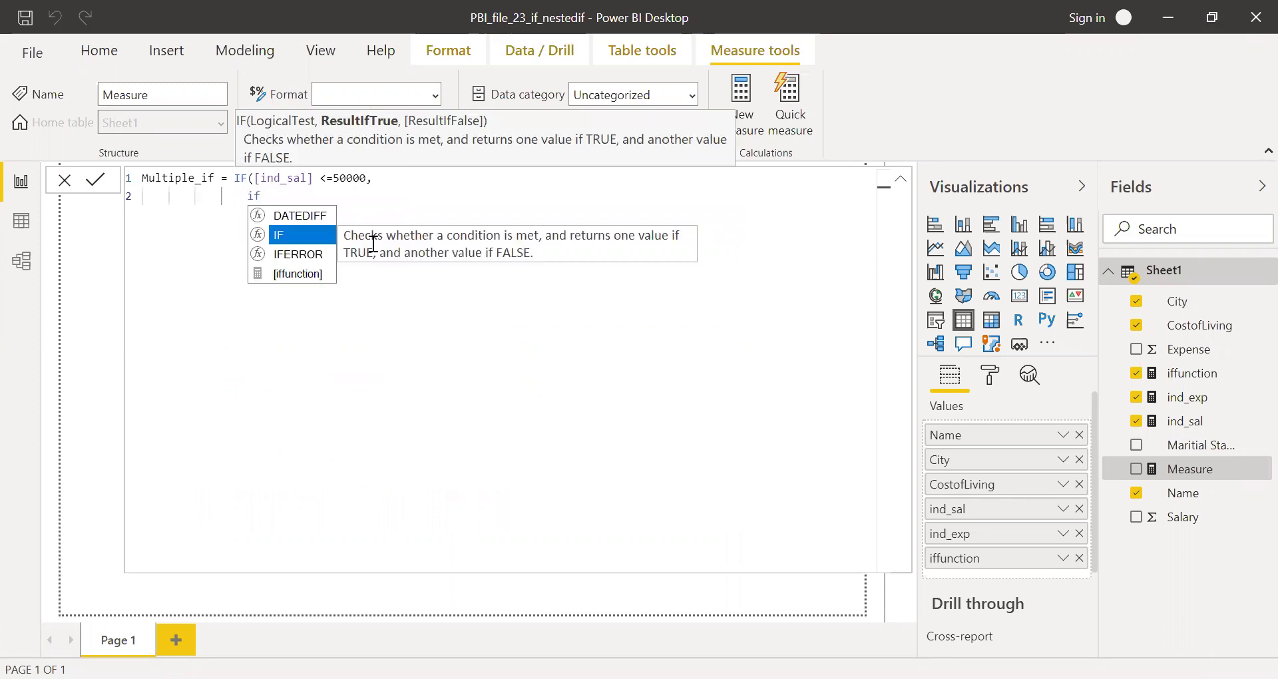
key(Tab)
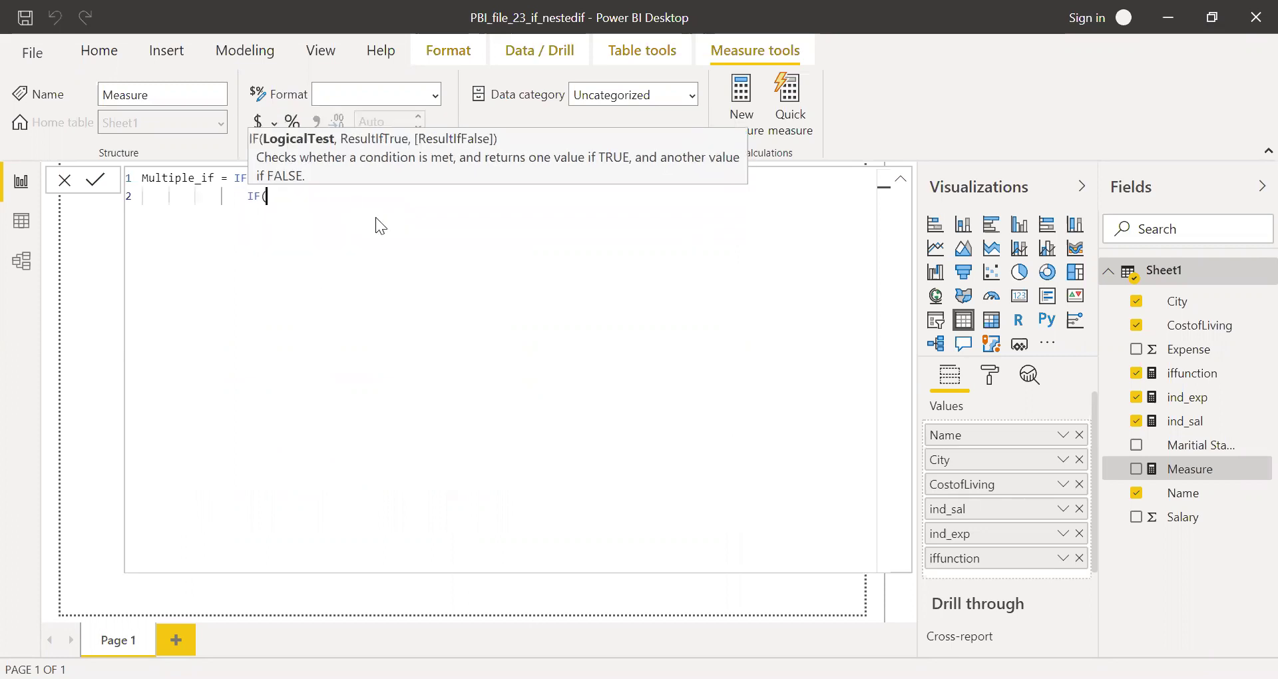
Complete the nested IF with the test [ind_exp]<= 15000 and the results "High Savings" and "Low Savings"
text(in)
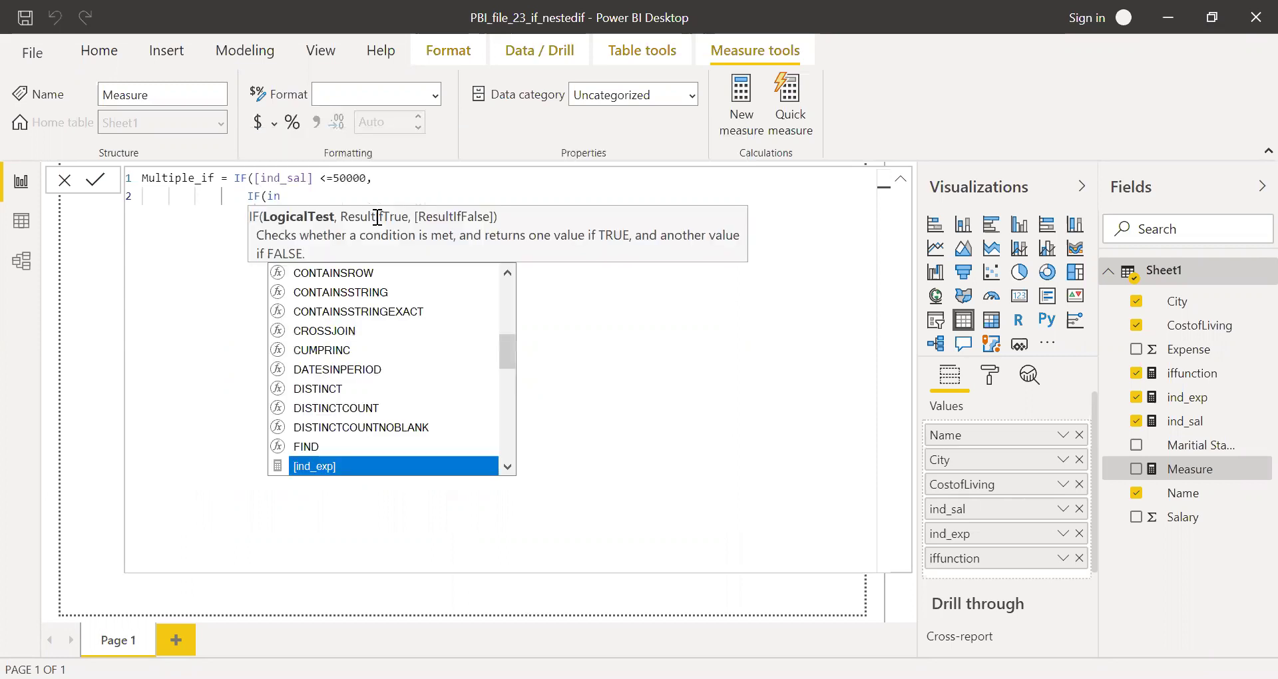
key(Tab)
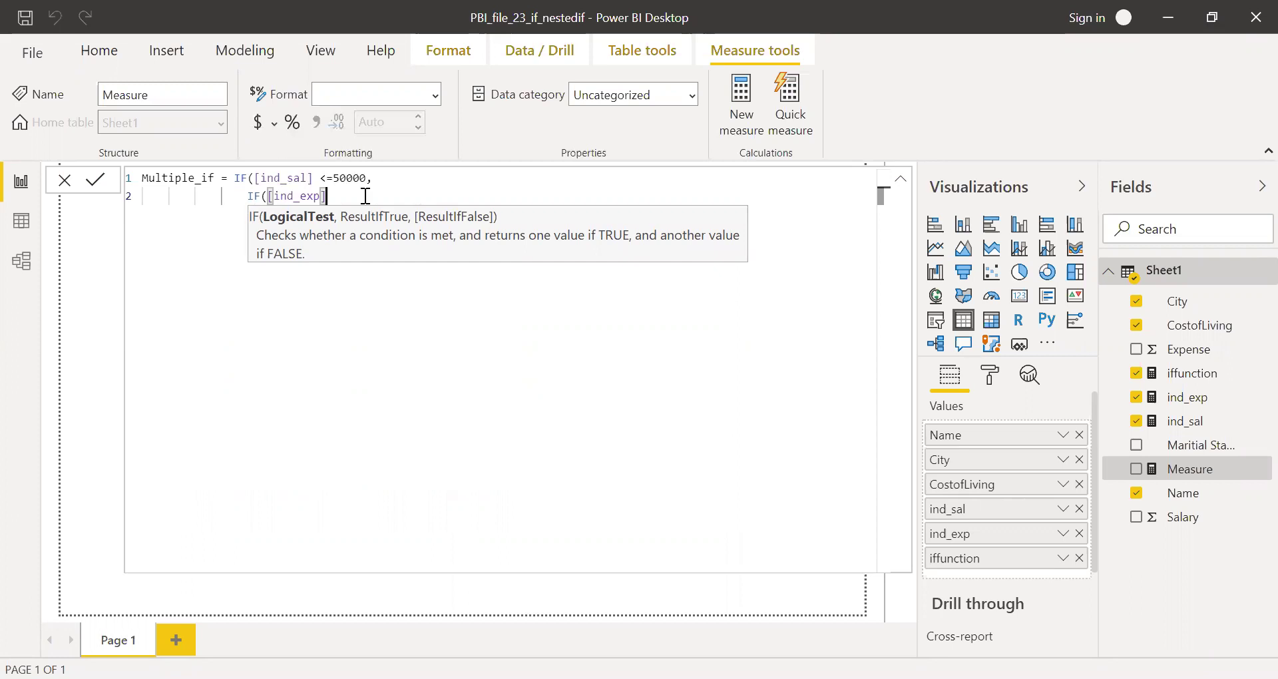
text(<= 1)
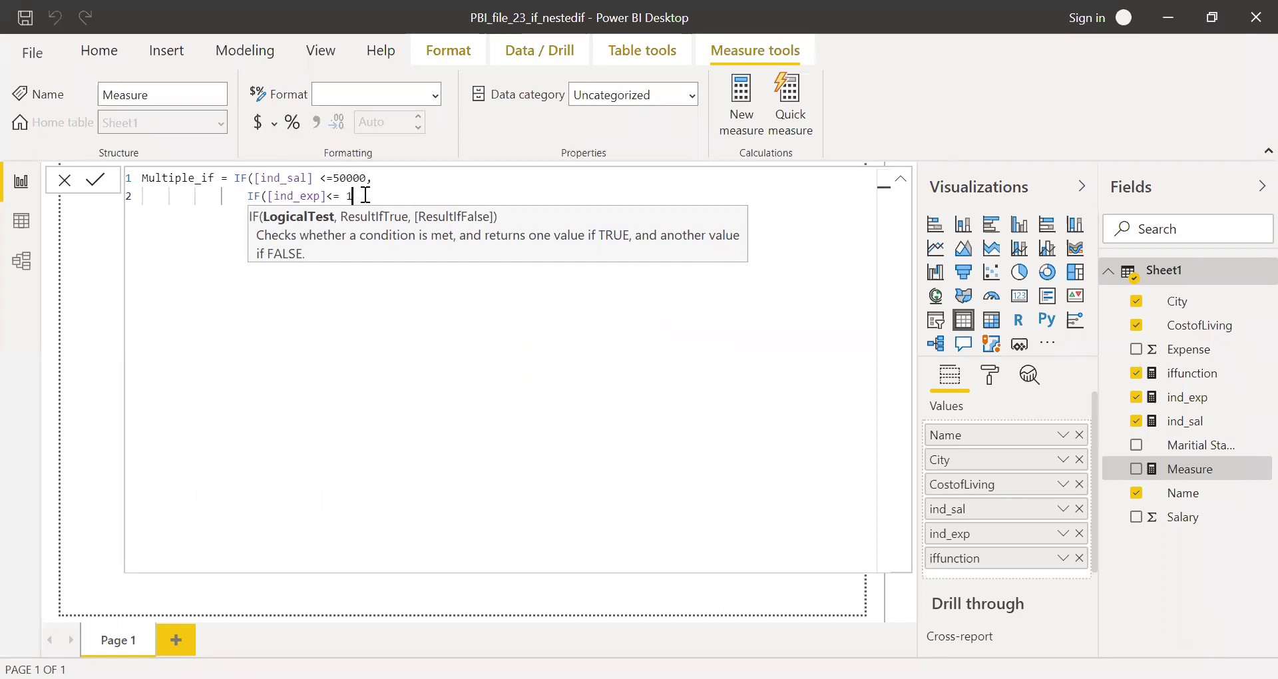
text(5000,)
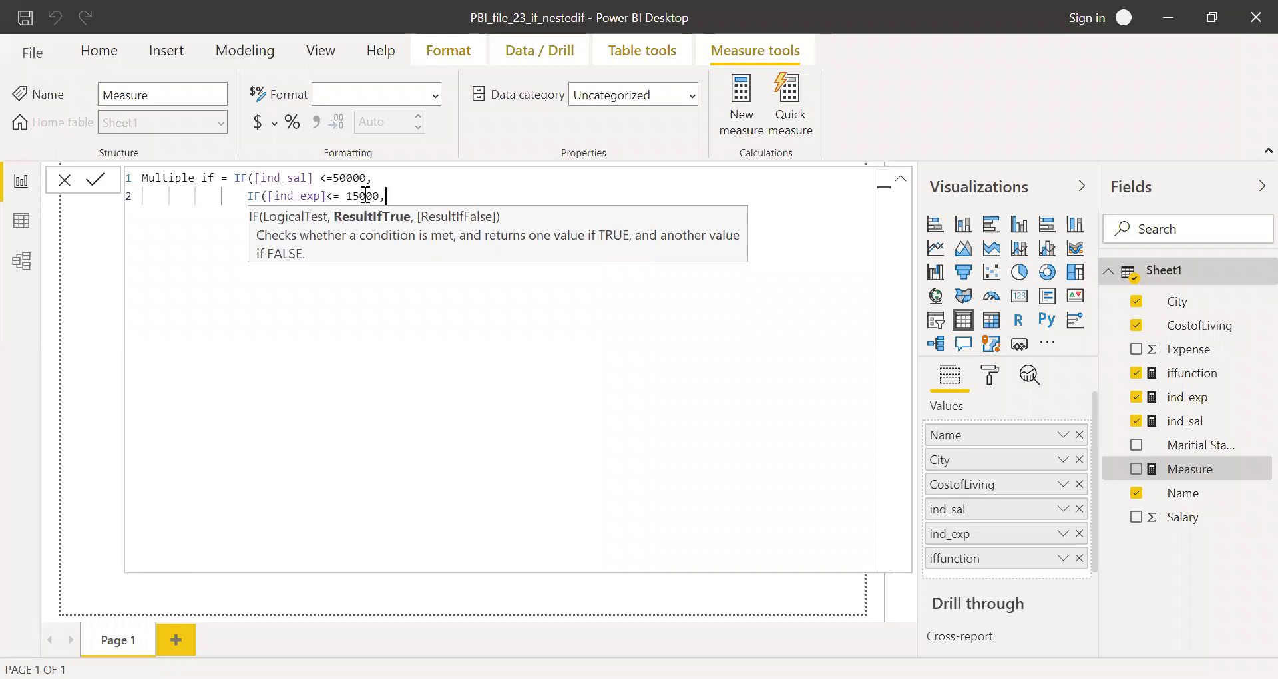
text("High Sav)
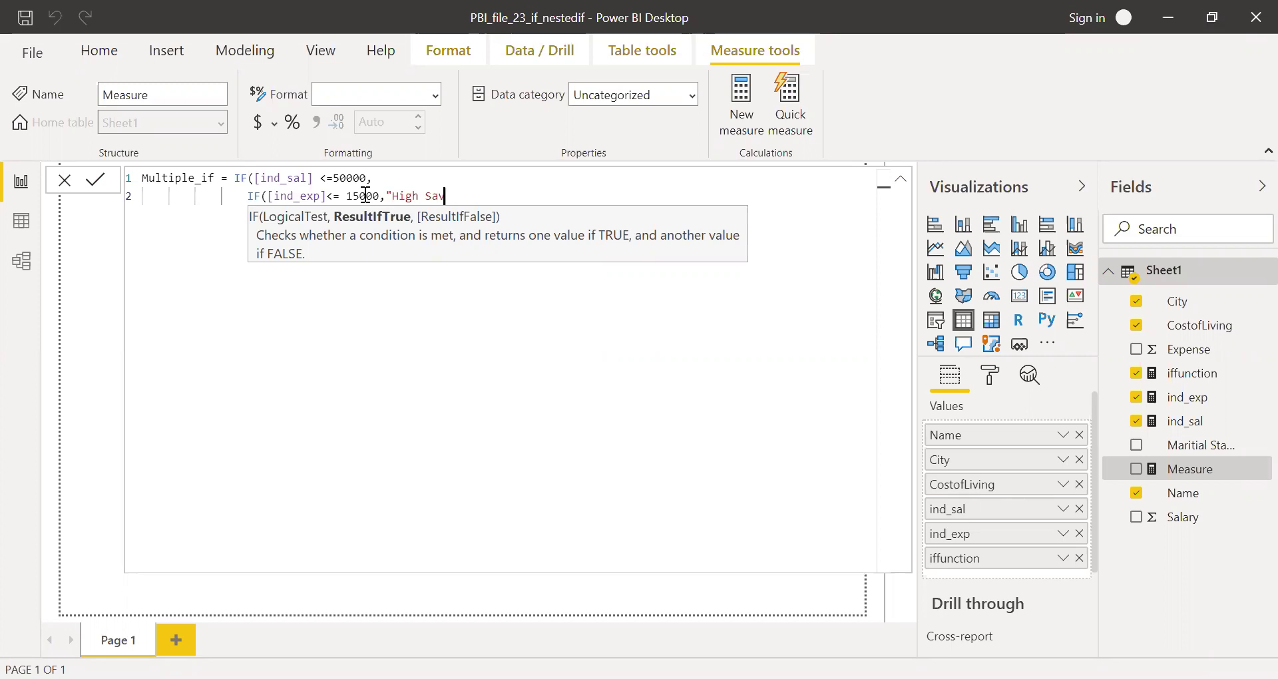
text(ings",)
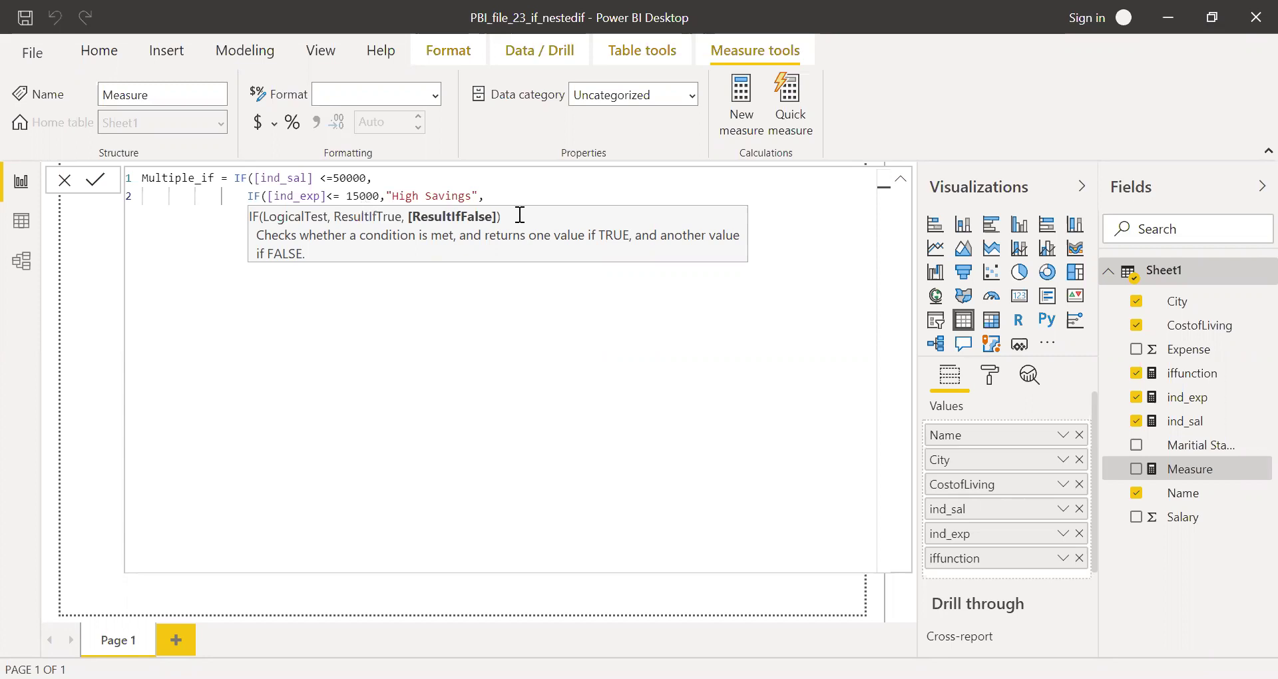
text("Low Savings"))
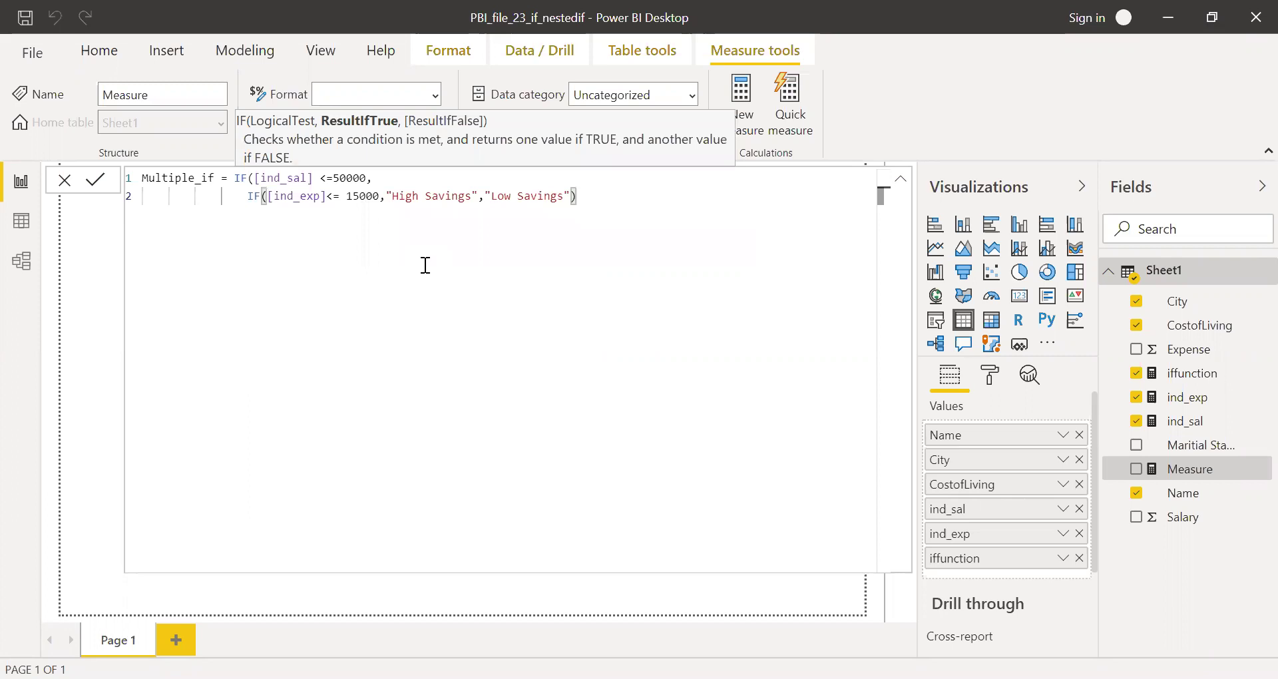
Examine the nested IF in the Multiple_if formula part by part: its expense test, true result and false result
click(379, 178)
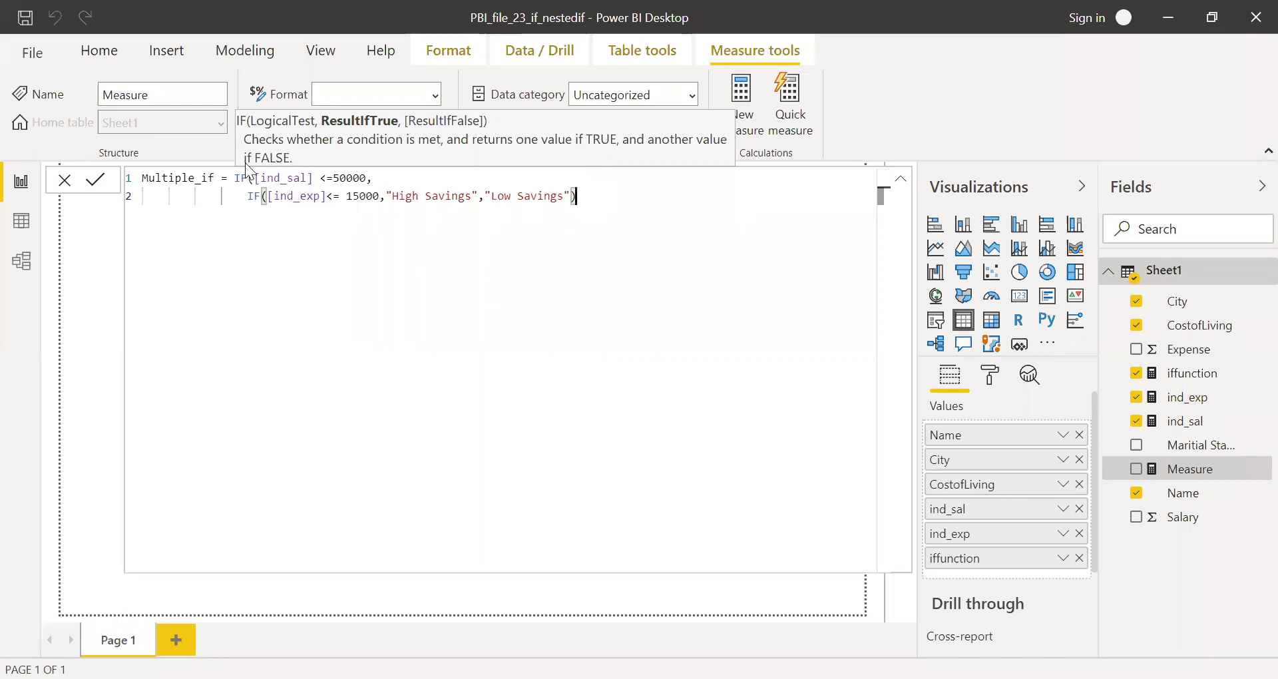
key(shift+Left)
key(shift+Left)
key(shift+Left)
key(shift+Home)
click(251, 195)
key(shift+Right)
key(shift+Right)
key(shift+Right)
key(shift+Right)
key(shift+Right)
key(shift+Right)
key(shift+Right)
key(shift+Right)
key(shift+Right)
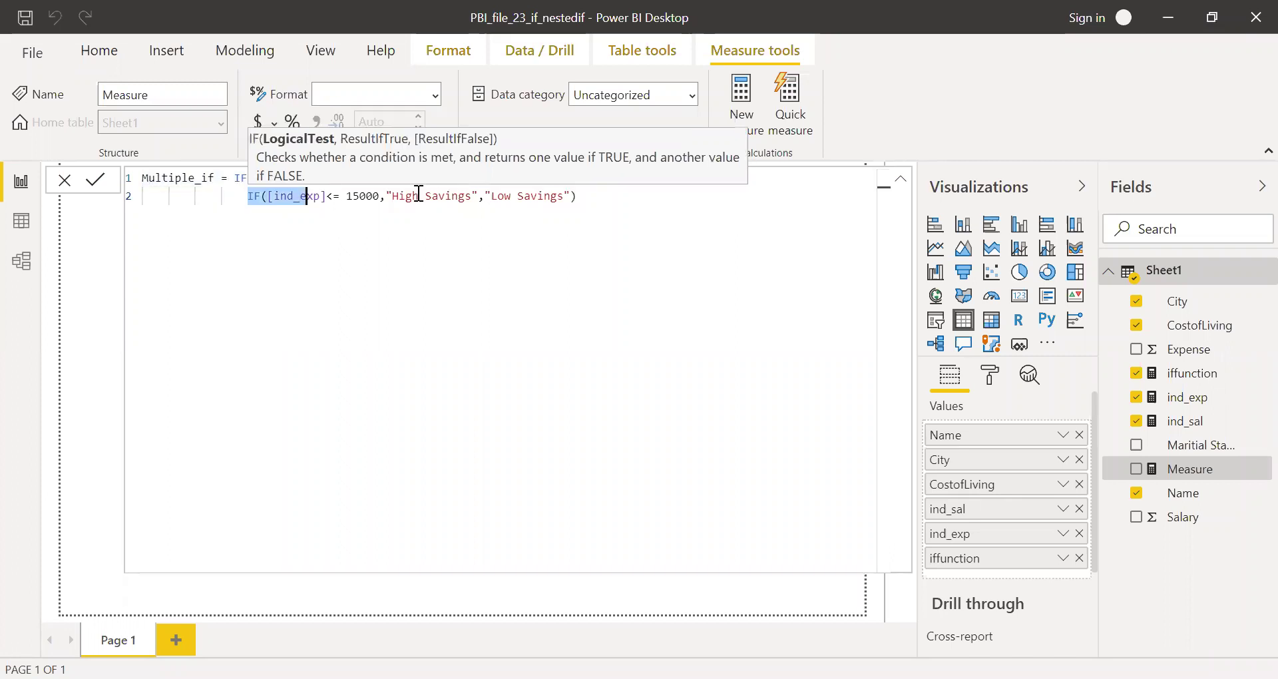
click(260, 195)
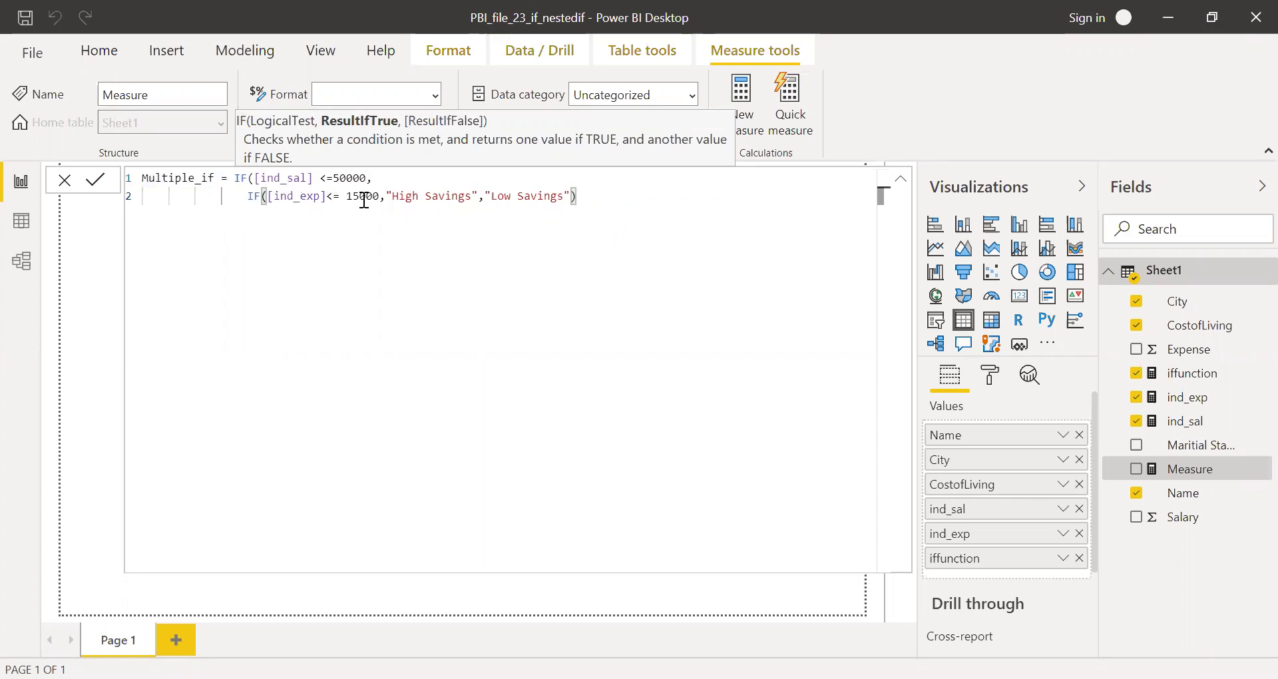
drag(373, 177, 326, 197)
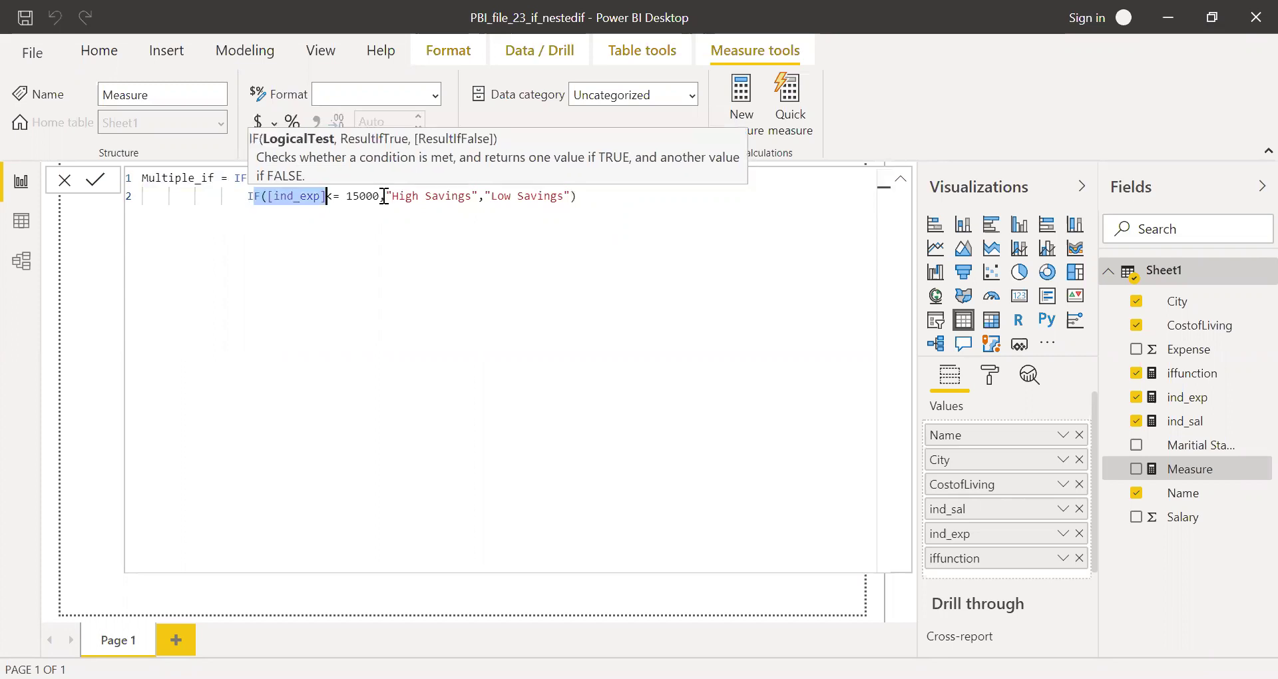
drag(454, 215, 389, 190)
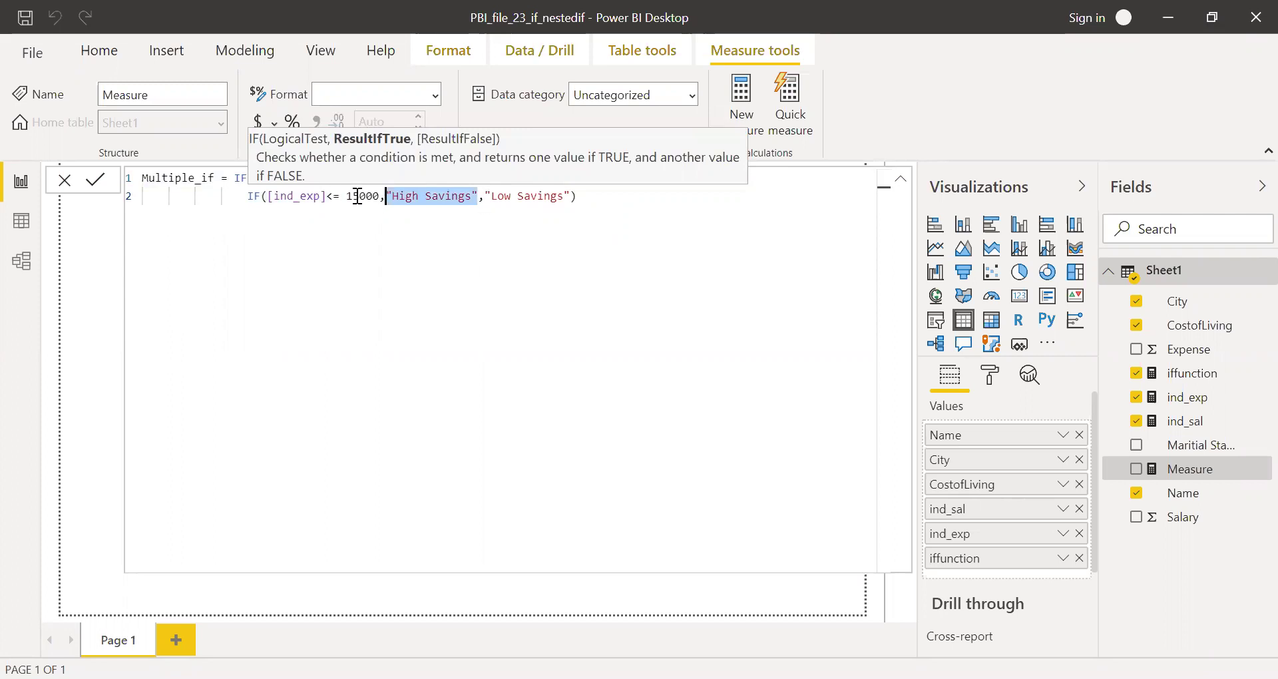
drag(381, 197, 346, 196)
click(562, 195)
shift+click(485, 195)
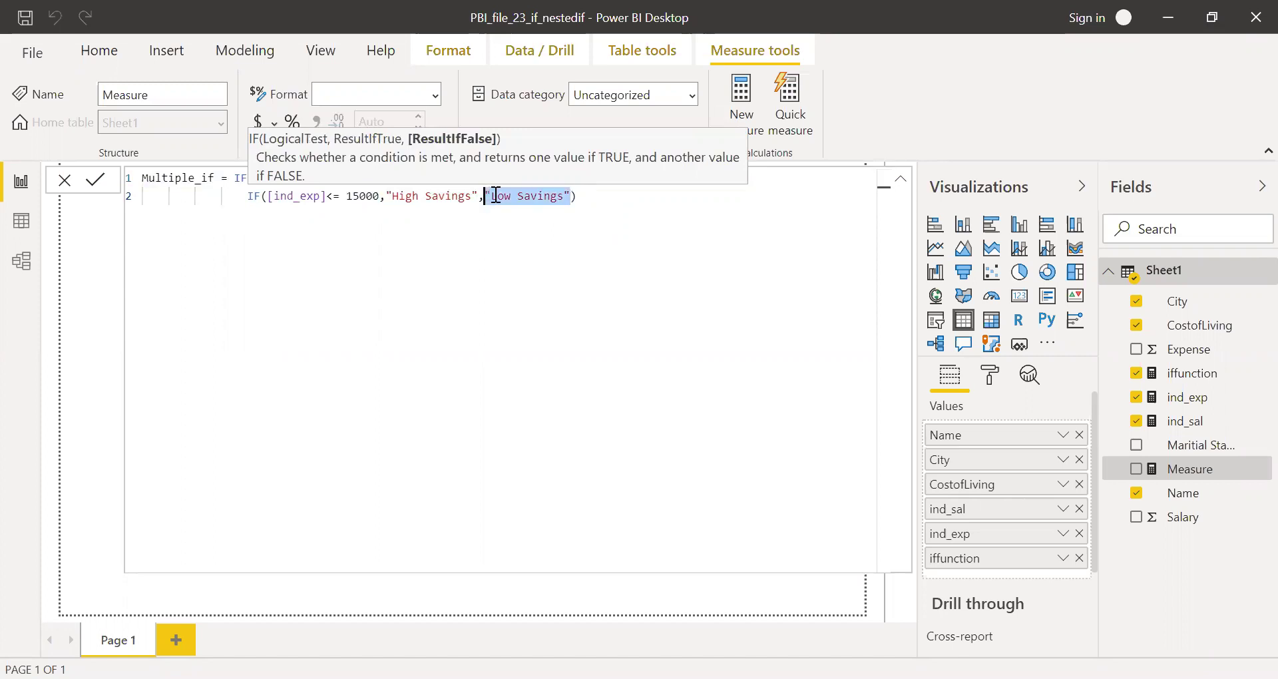
Examine the outer salary test and the nested IF on the second line of the Multiple_if formula
click(585, 199)
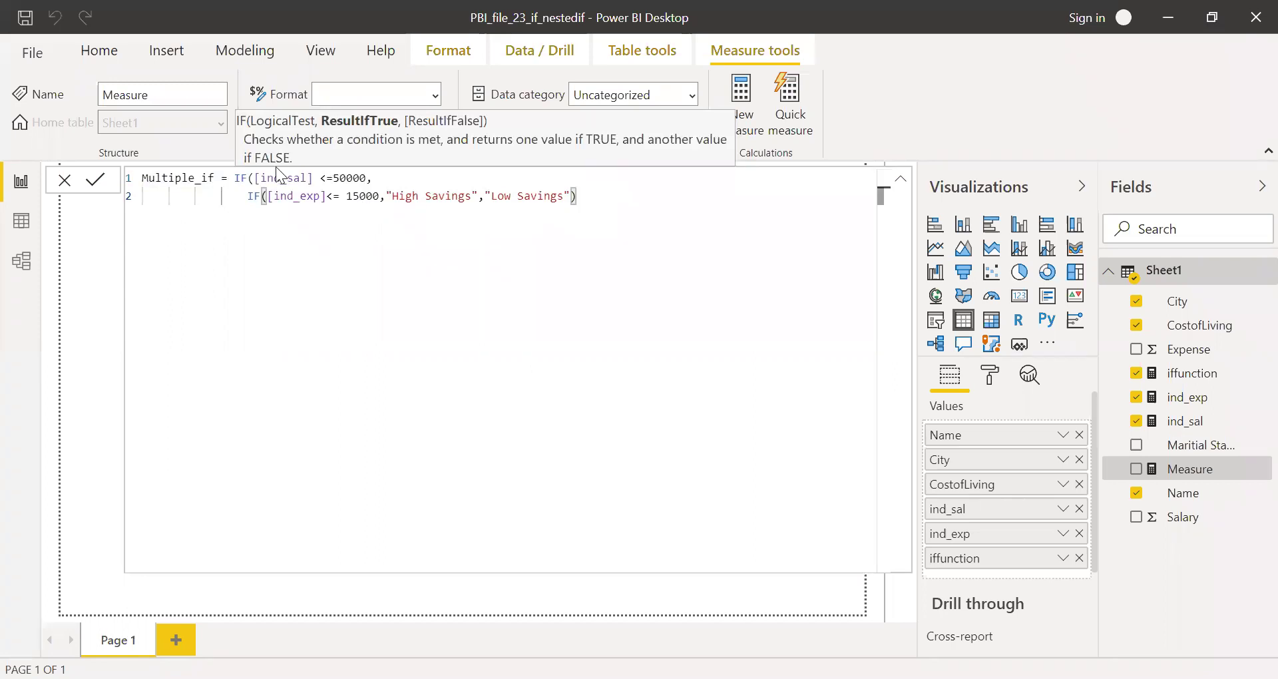
key(Up)
key(shift+Left)
key(shift+Left)
key(shift+Left)
key(shift+Left)
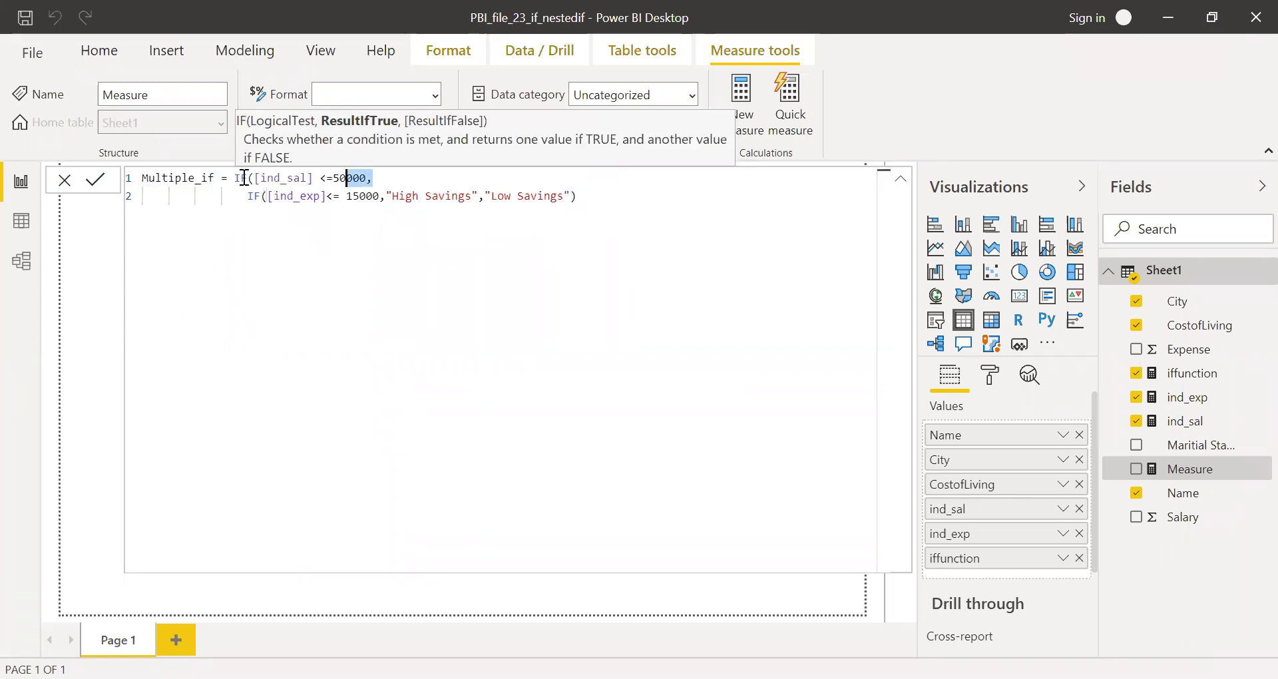
shift+click(241, 178)
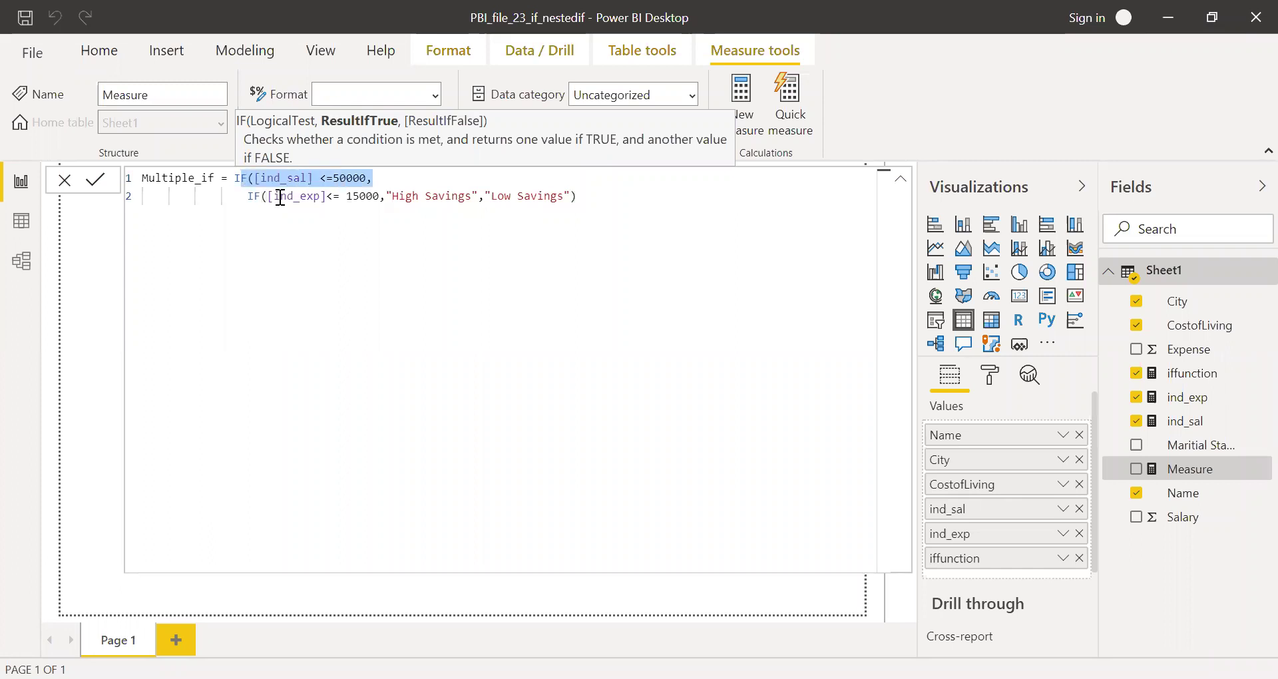
key(Right)
click(584, 197)
key(shift+Home)
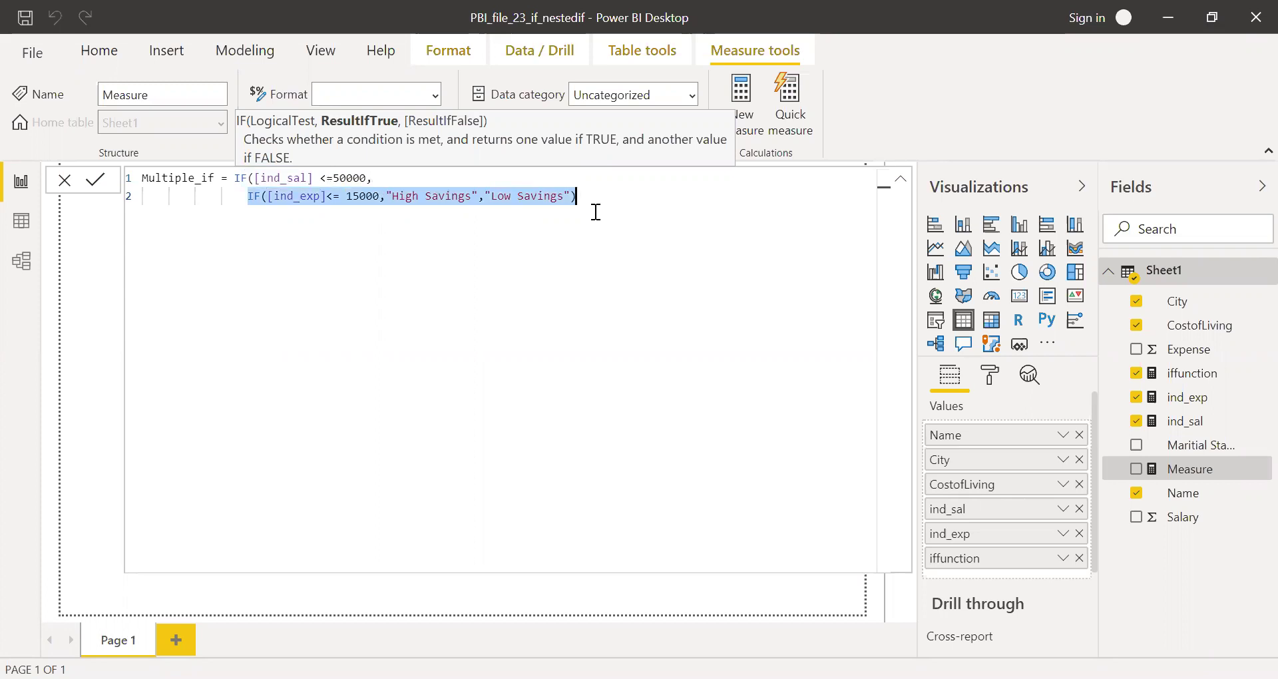
click(629, 274)
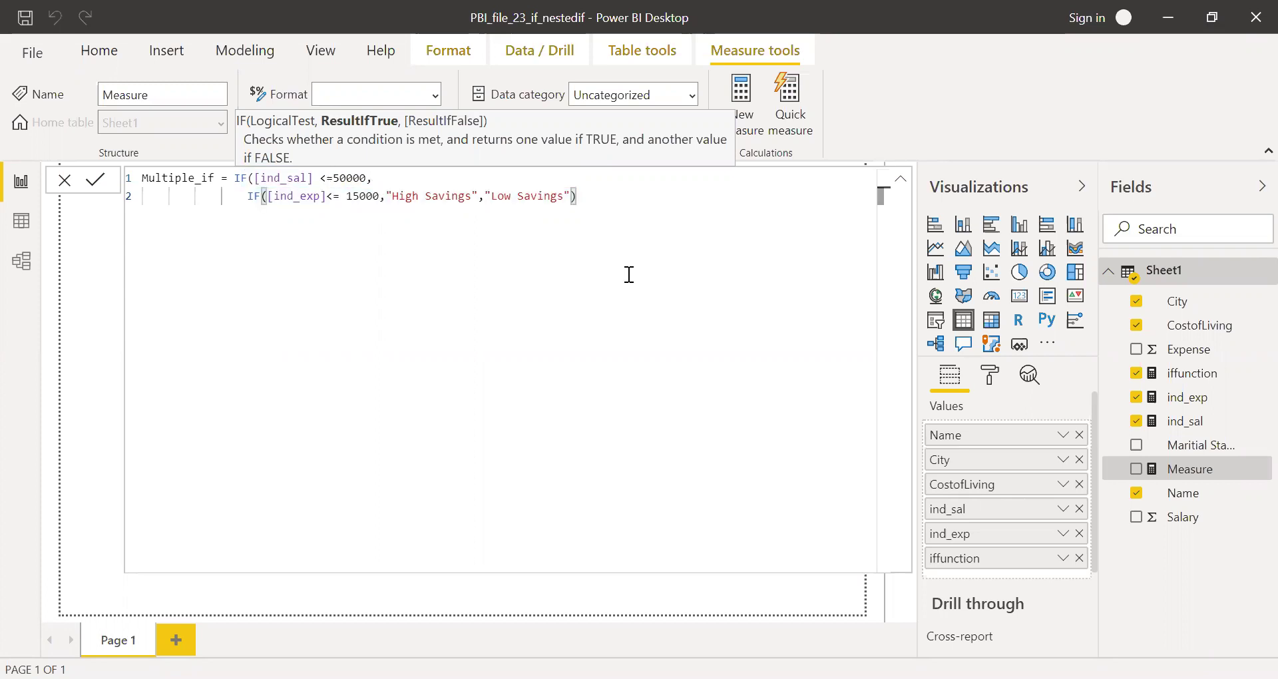
Start another IF function on an indented third line as the outer IF's false result, separated from the nested IF by a comma
key(shift+Return)
click(261, 178)
key(shift+End)
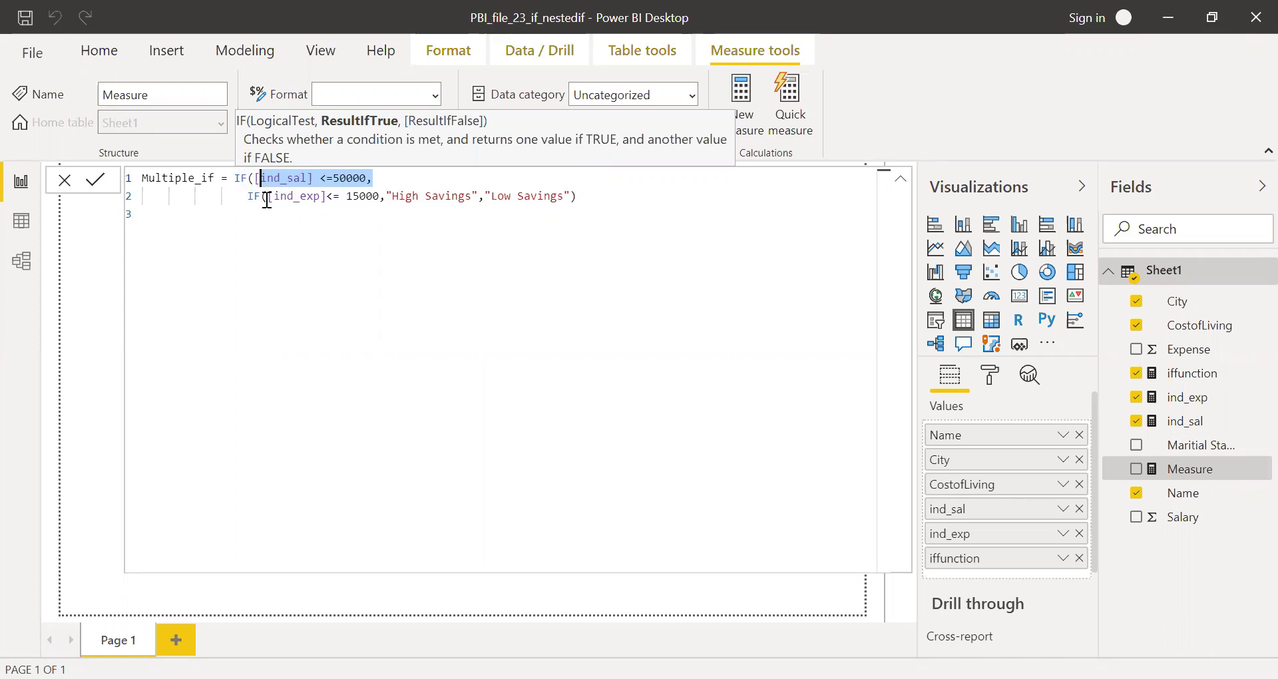
click(268, 216)
text(if)
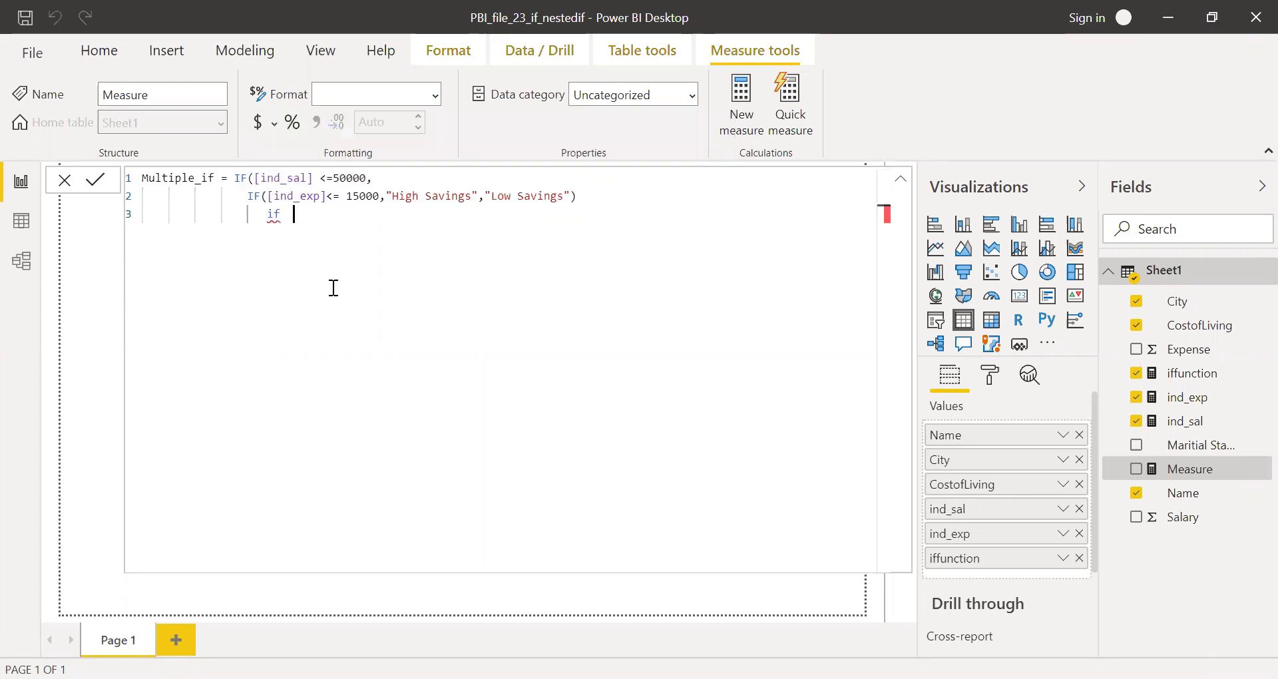
text( ()
click(594, 200)
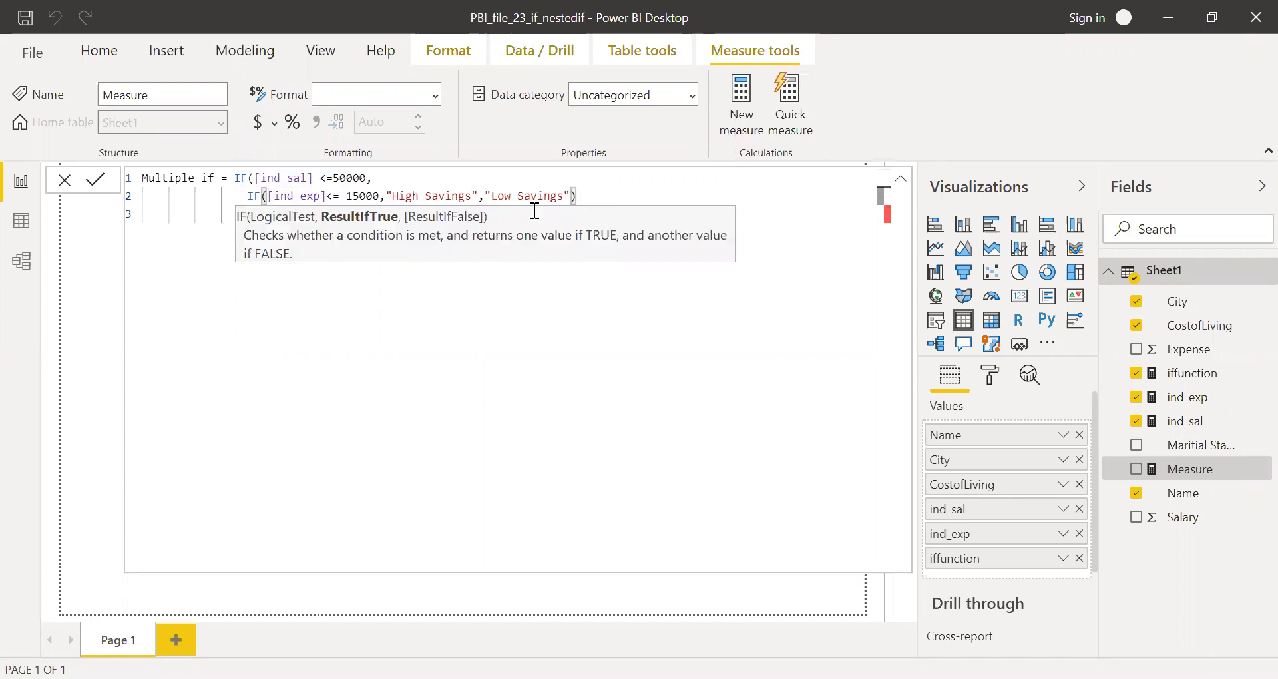
text(,)
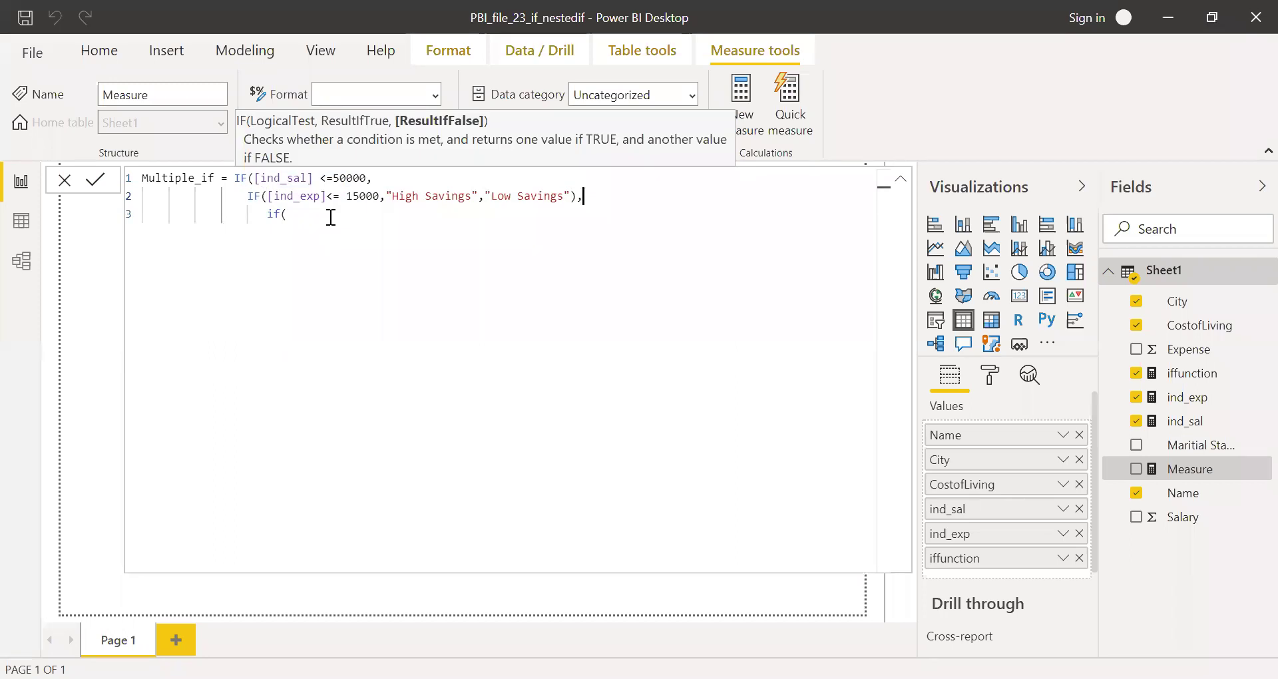
Enter [ind_sal]<=100000 as the logical test of the third-line IF function
text( ind)
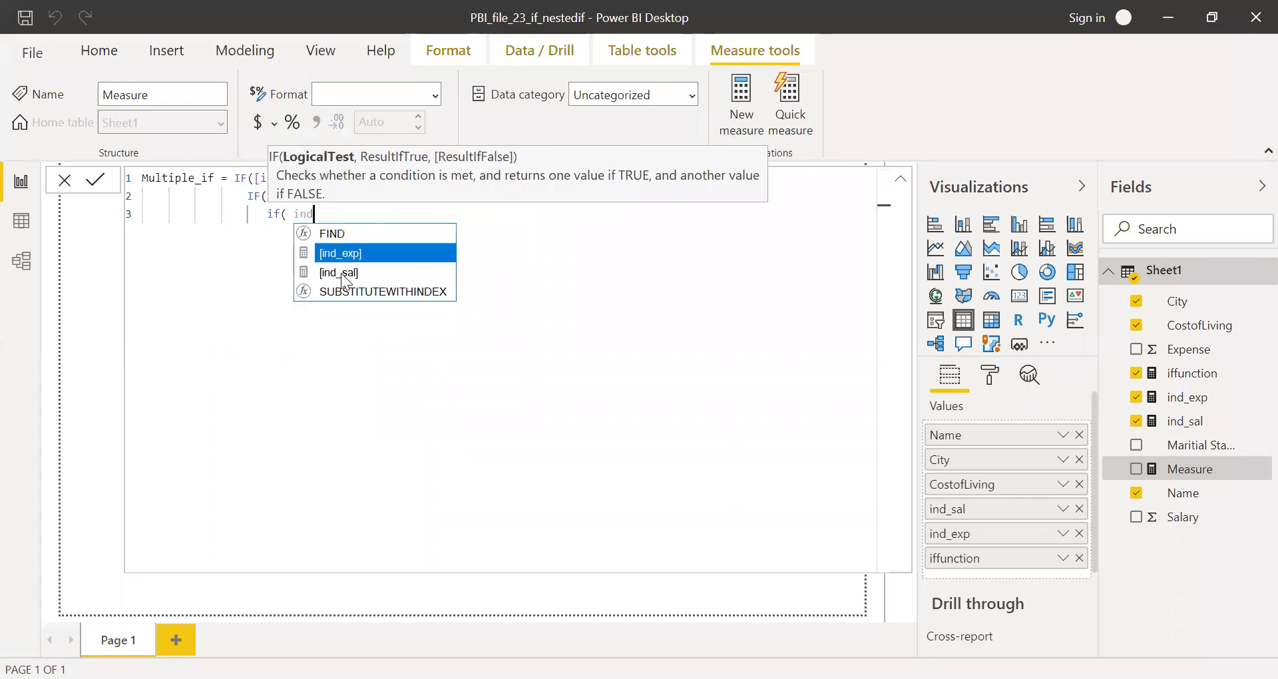
click(342, 272)
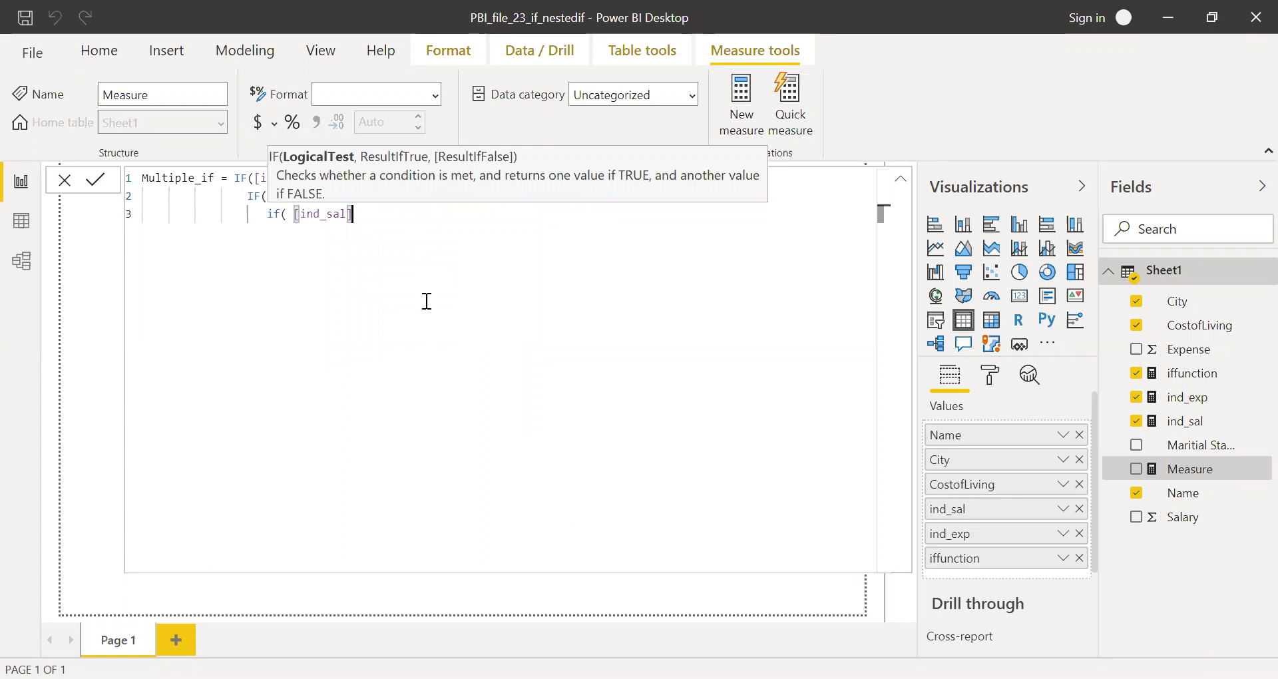
text(<=100000,)
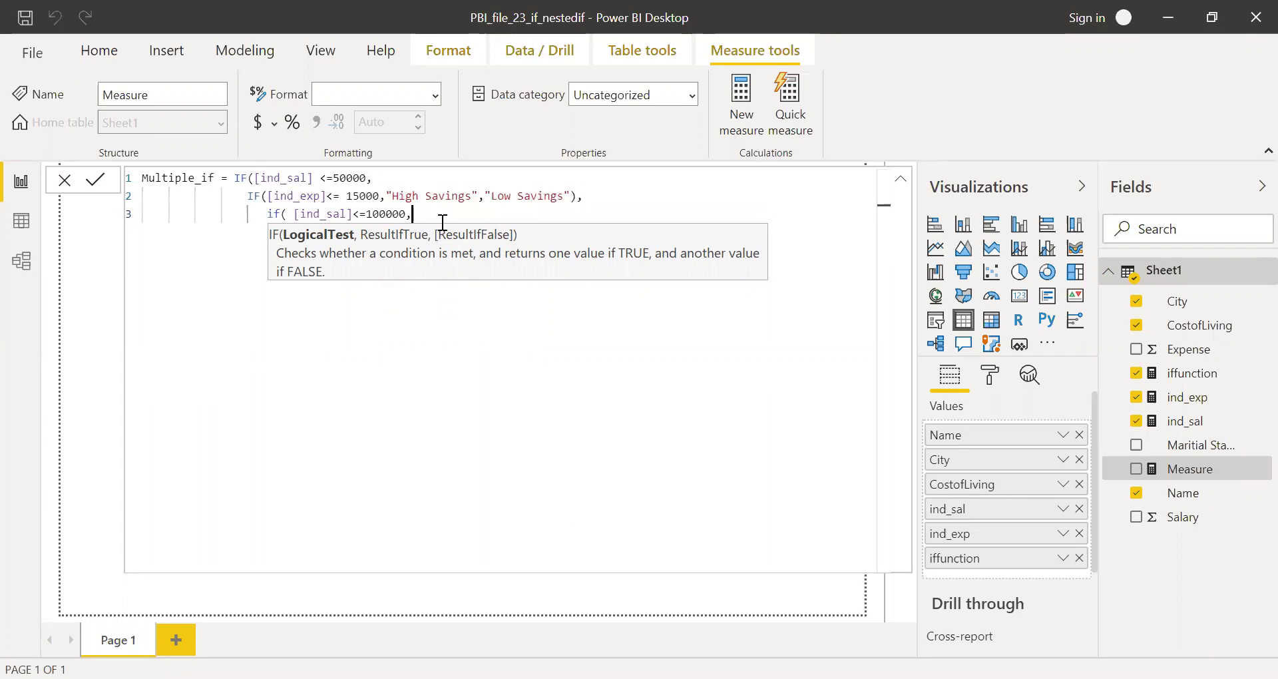
key(shift+Return)
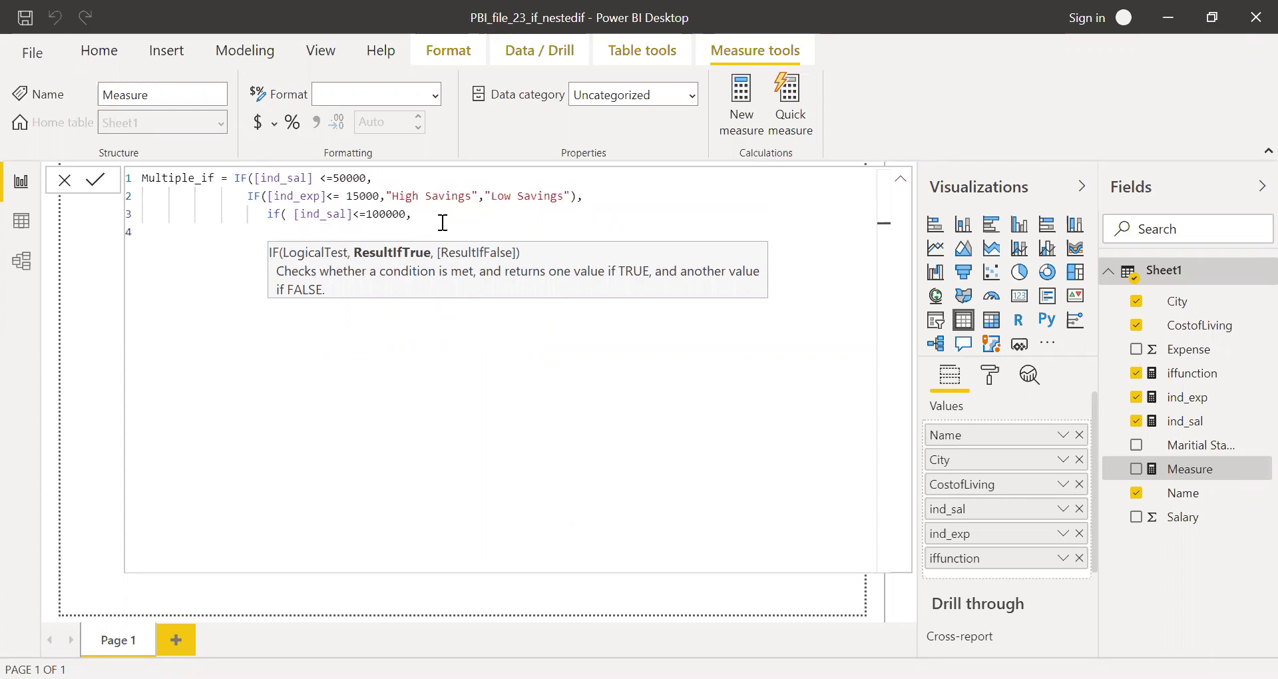
key(BackSpace)
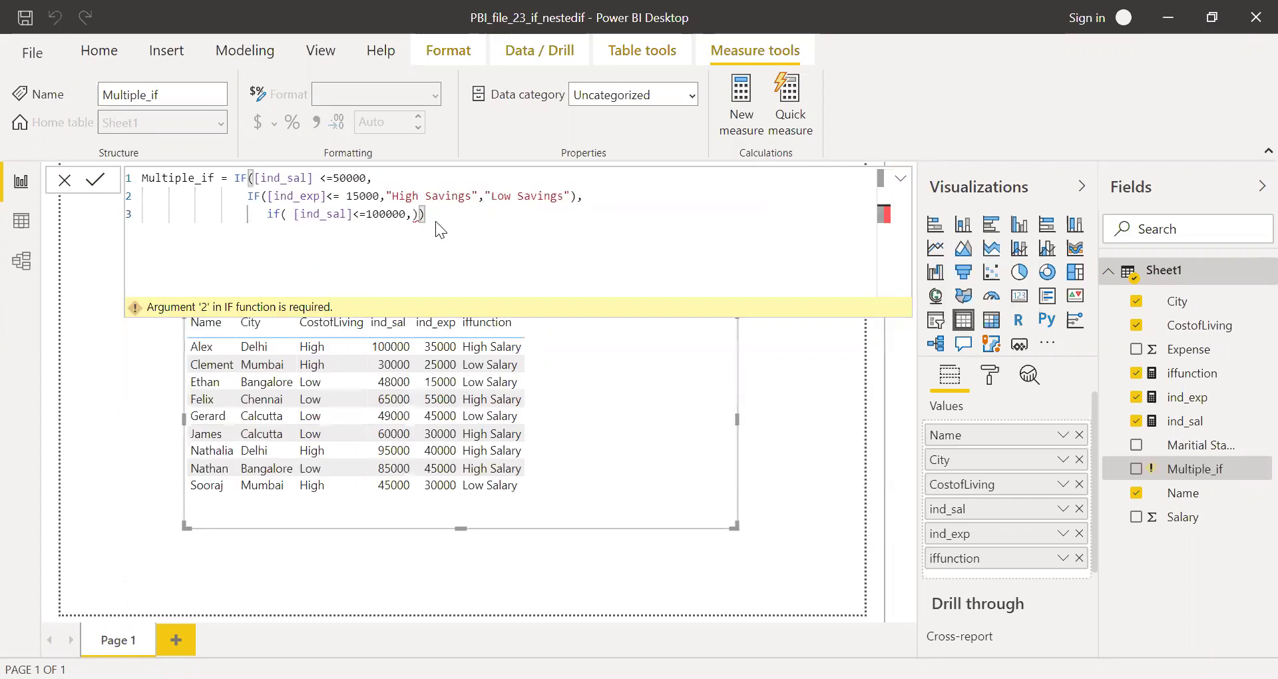
Remove the closing brackets after the 100000 test and start a nested IF on an indented fourth line as its true result
key(BackSpace)
key(BackSpace)
key(BackSpace)
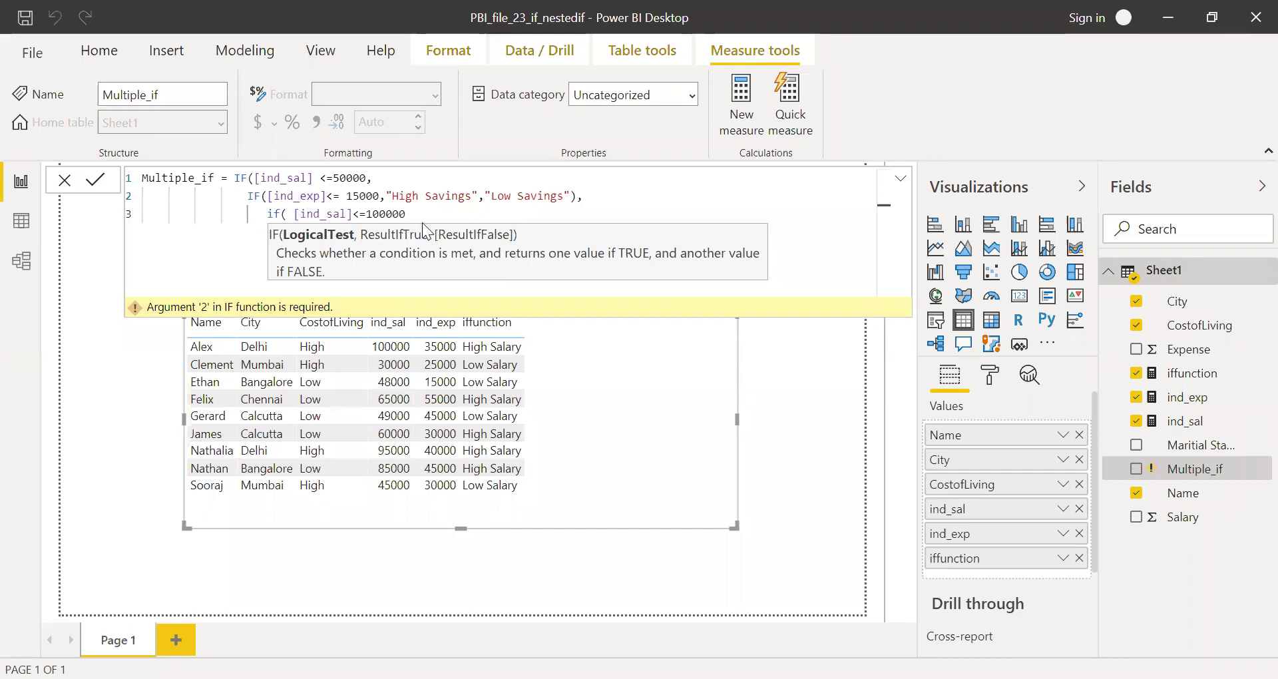
text(,)
key(shift+Return)
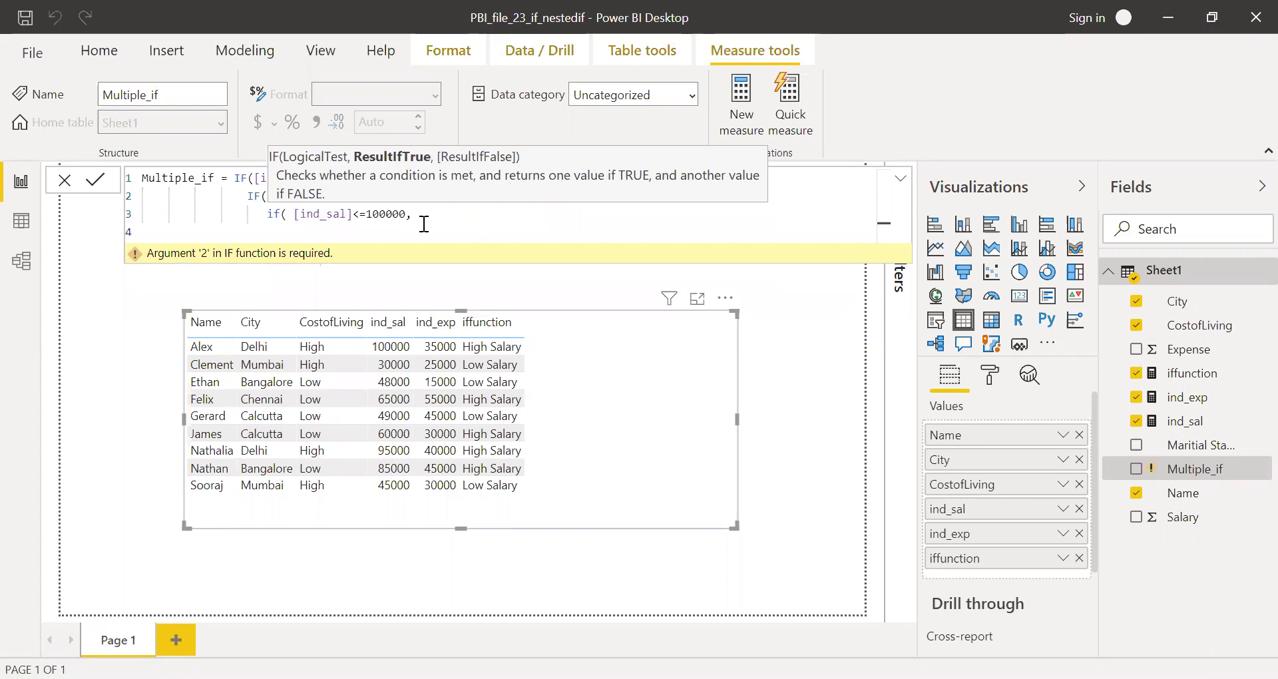
key(Tab)
text(if)
key(Tab)
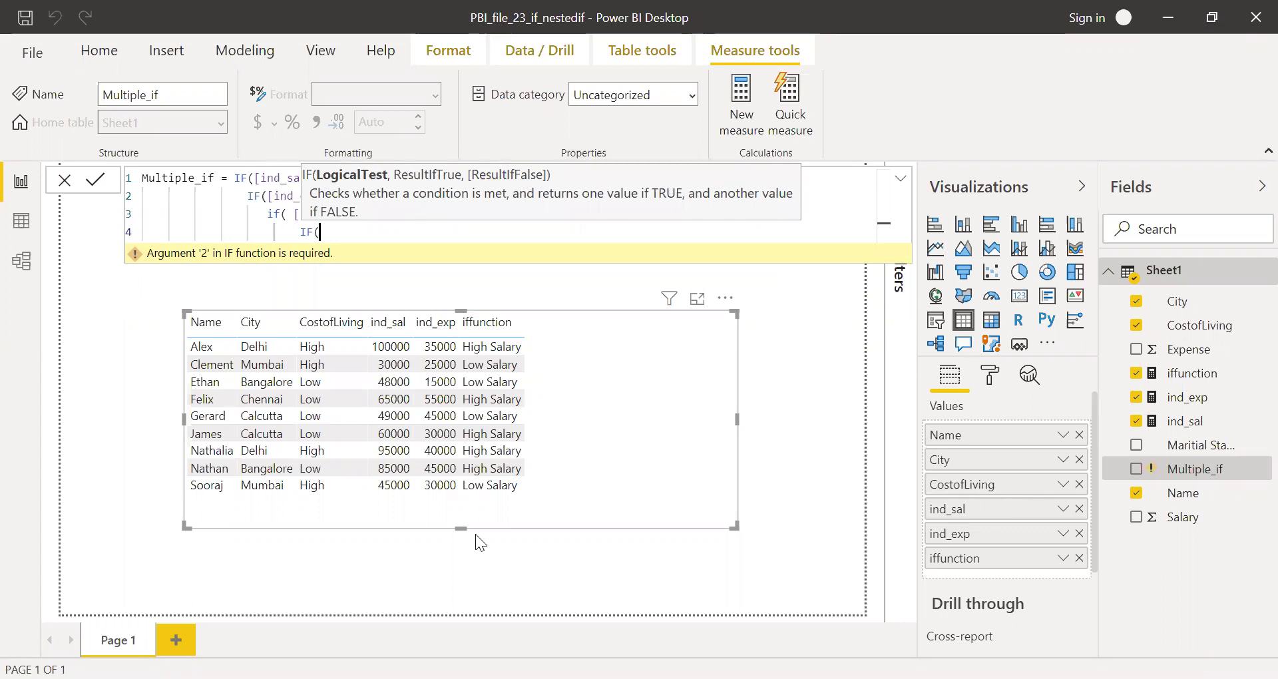
Complete the fourth-line IF with the test [ind_exp]<= 35000 and the results "High Savins" and "Low Savings", close all brackets and commit the measure
text([ind_exp])
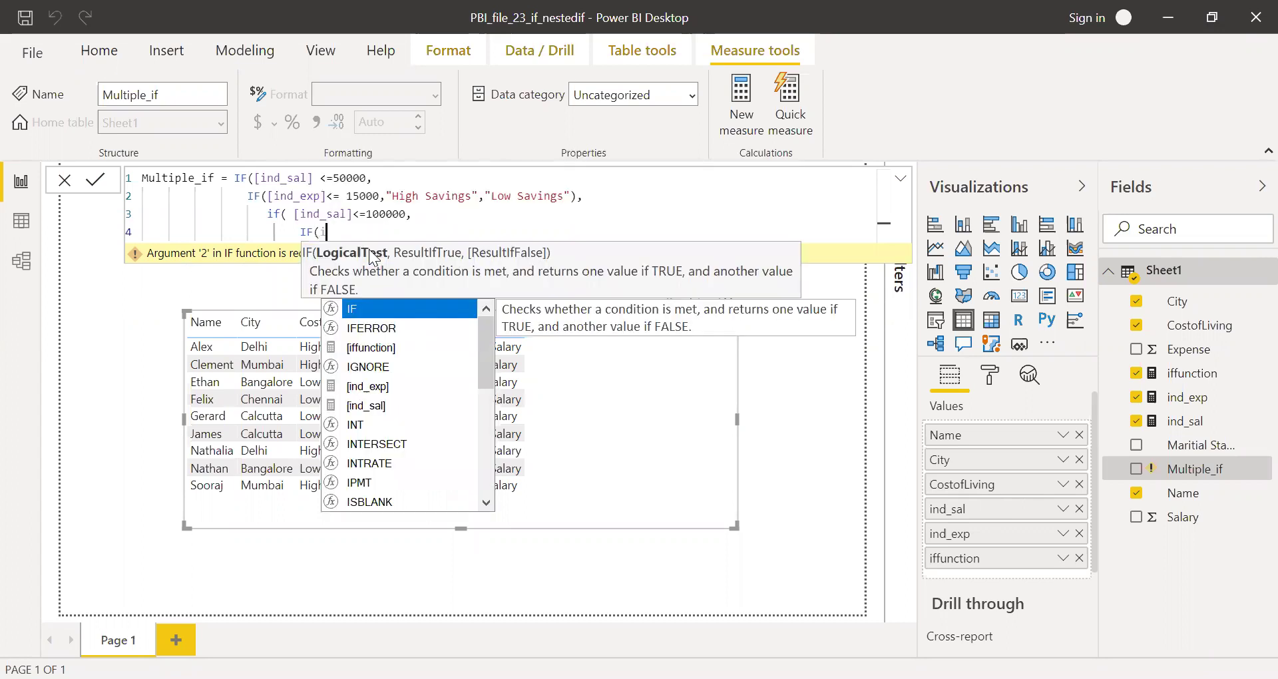
text(<=)
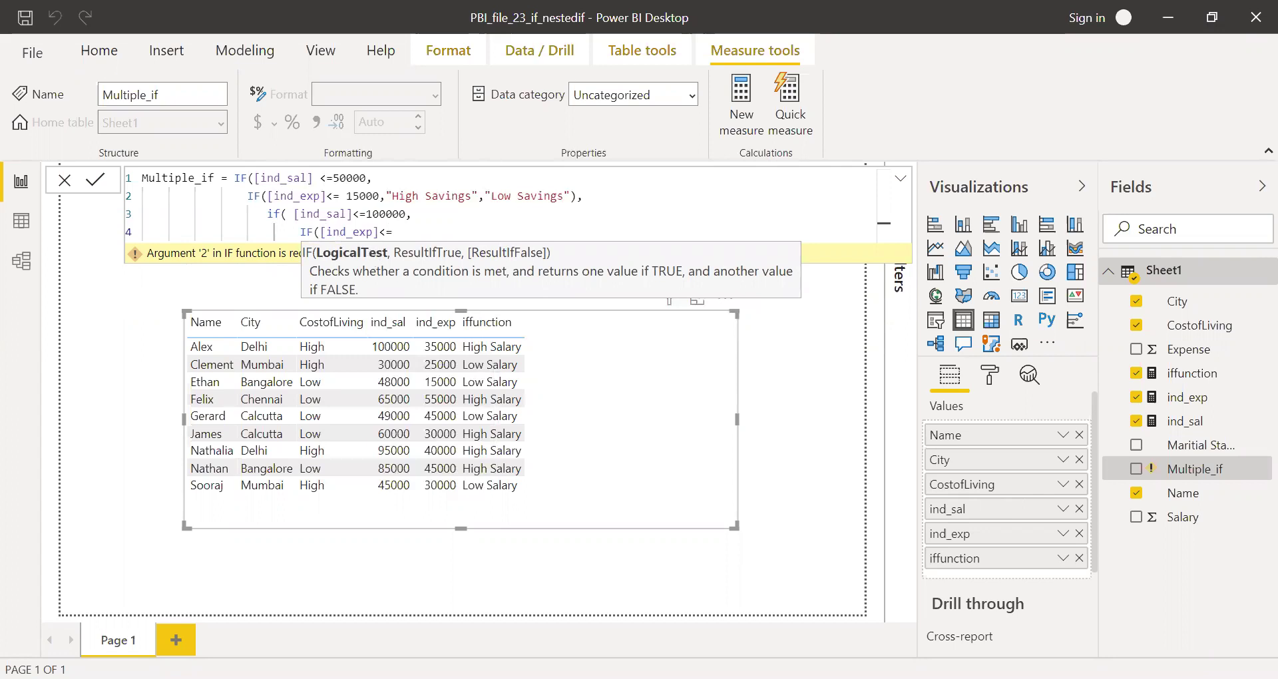
text(35000,")
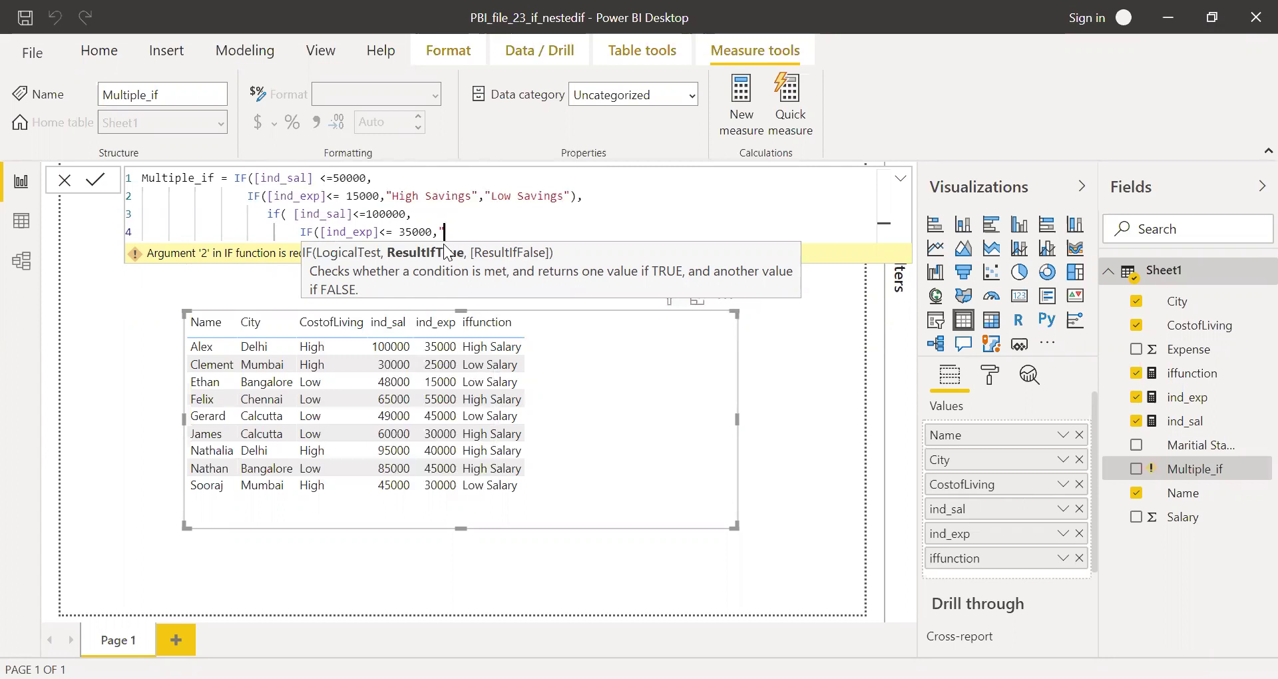
text(High Savins", "Low Savings)
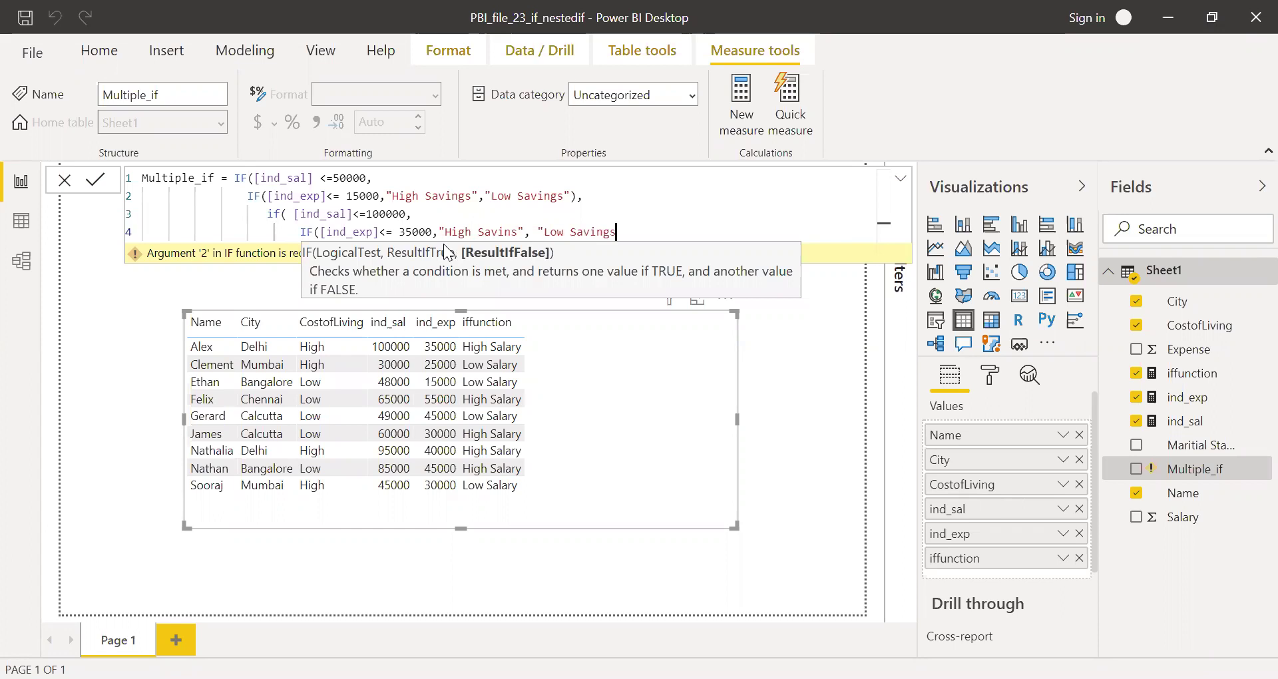
text(")))
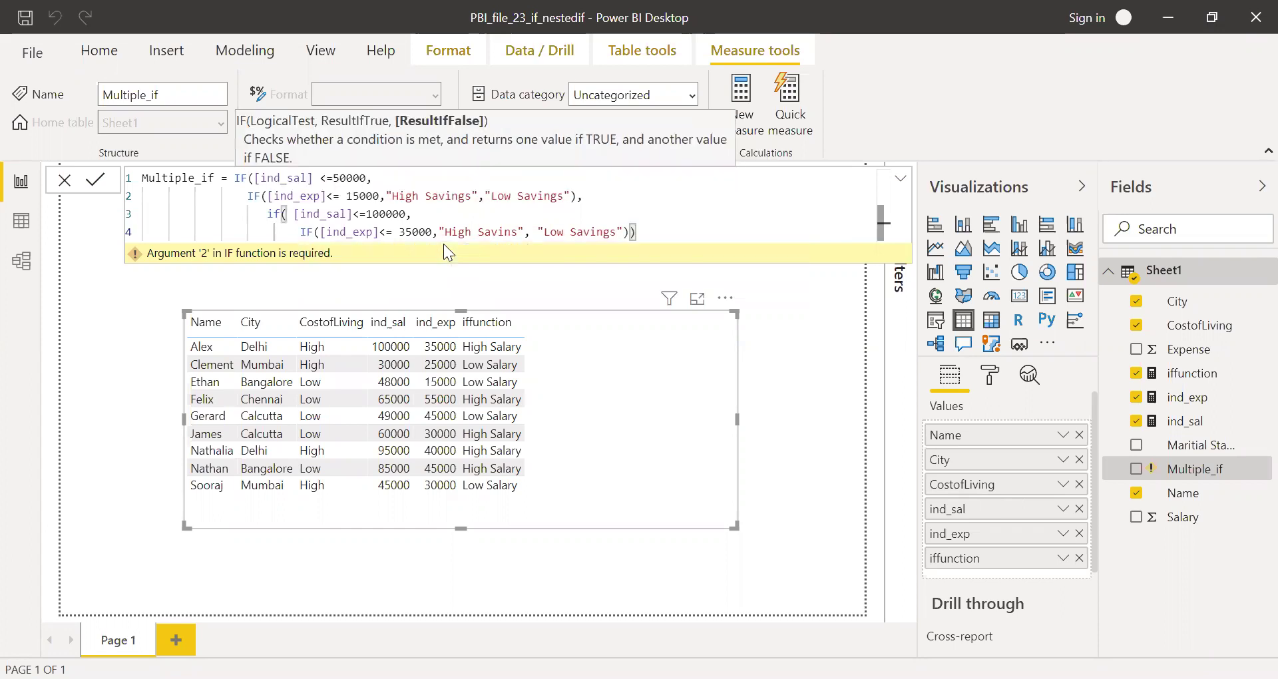
text())
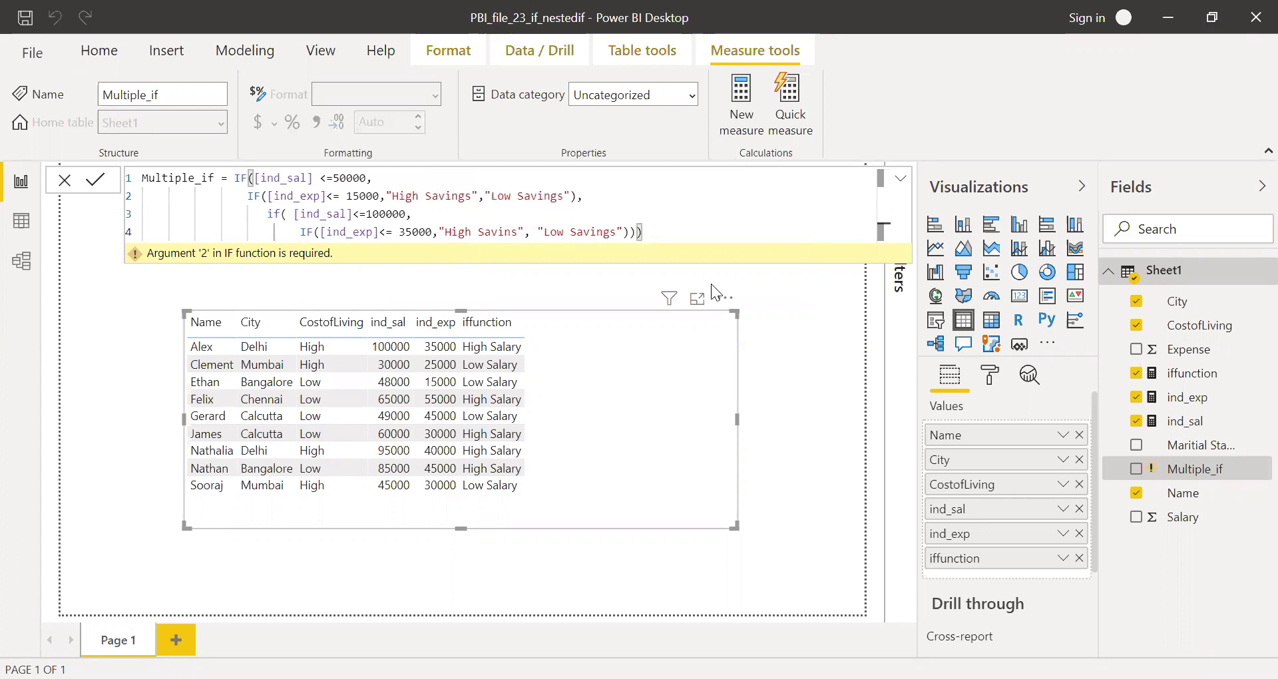
key(Return)
Examine the Multiple_if formula line by line: both salary tests, their nested expense tests and the savings results
click(314, 180)
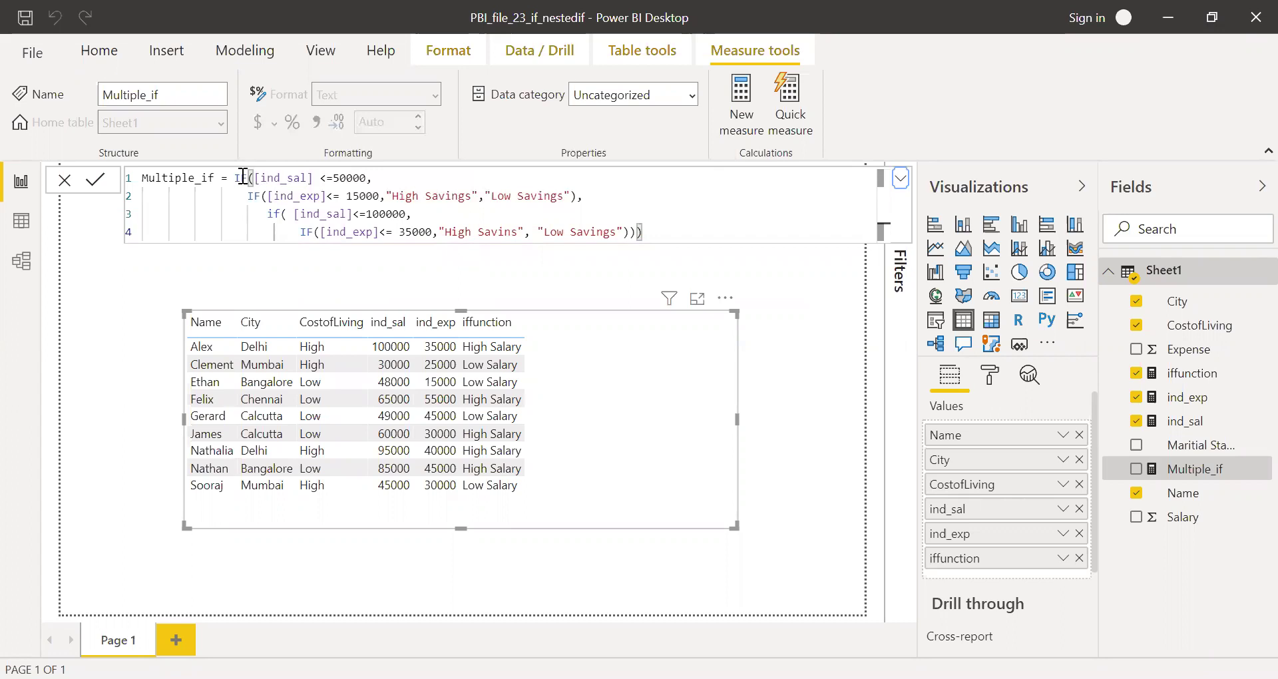
drag(242, 178, 280, 183)
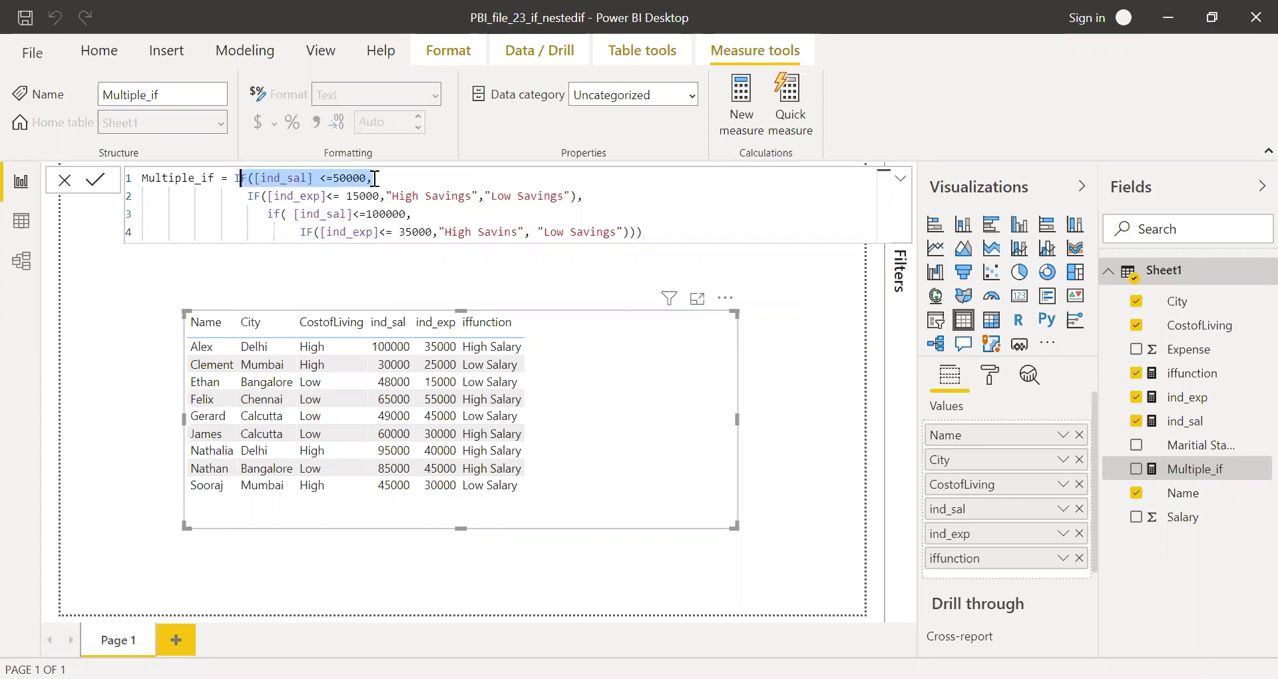
drag(375, 179, 241, 178)
click(381, 197)
key(shift+Home)
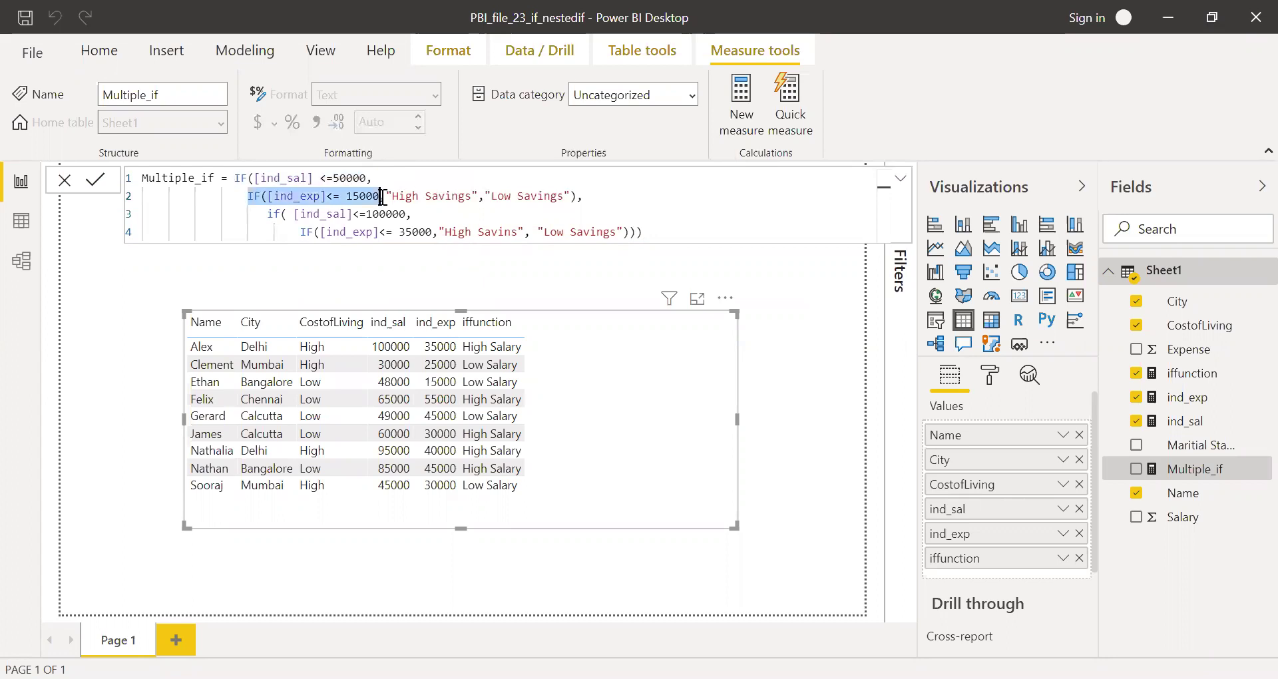
drag(384, 197, 385, 197)
click(385, 194)
key(ctrl+shift+Right)
key(ctrl+shift+Right)
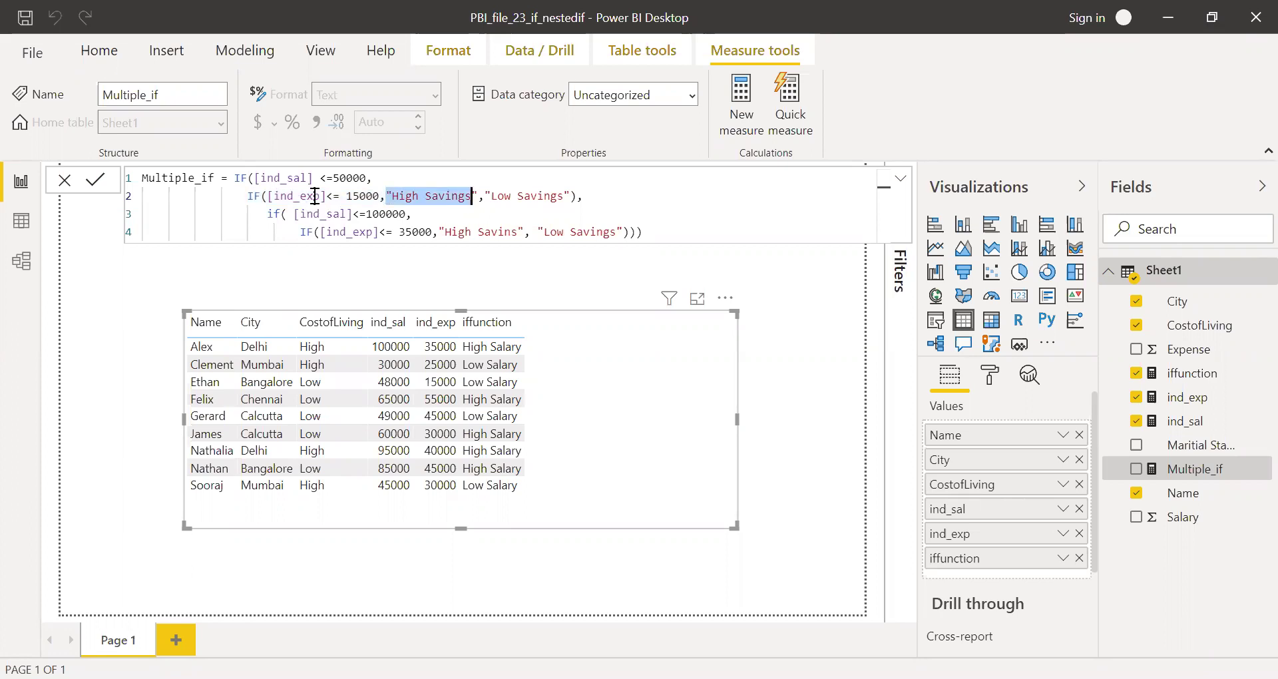
click(492, 195)
key(ctrl+shift+Right)
key(ctrl+shift+Right)
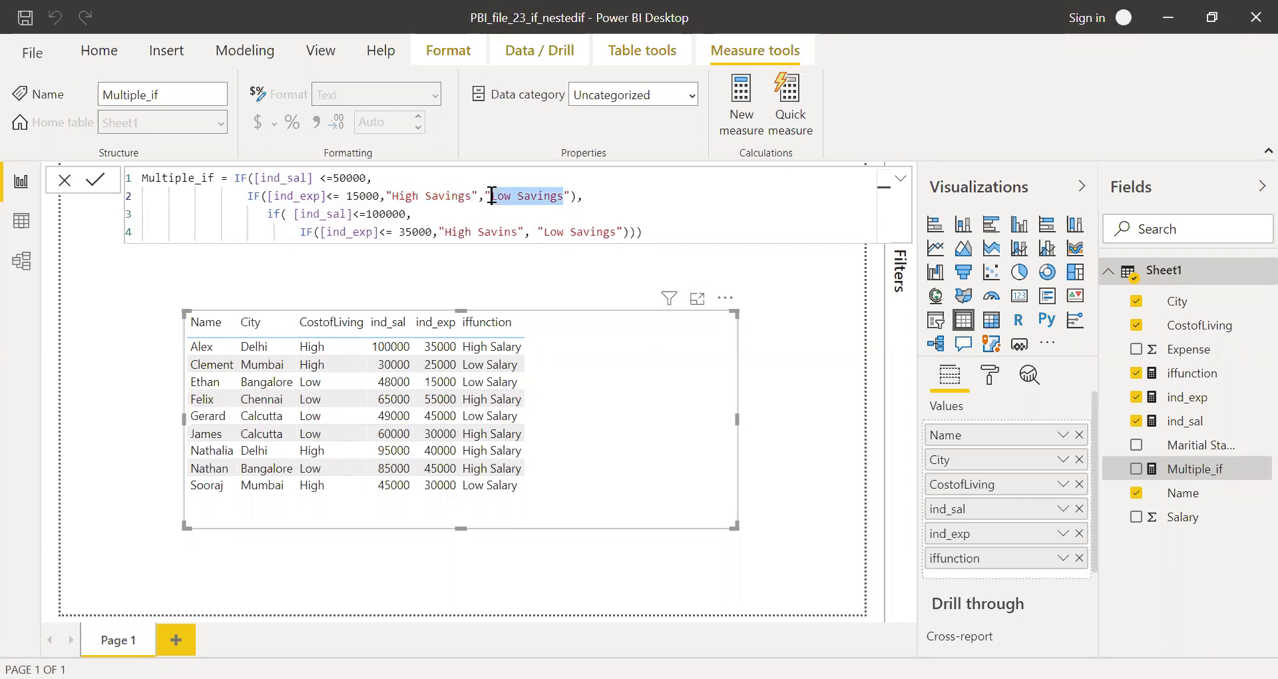
click(589, 199)
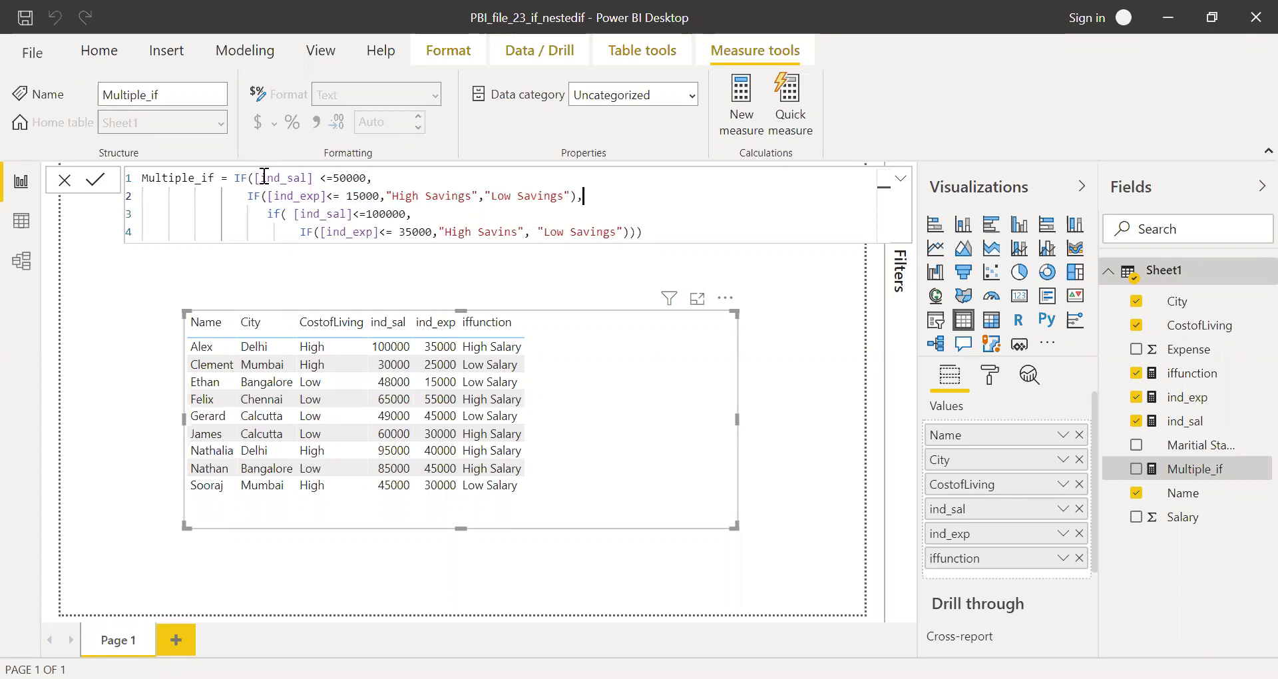
drag(241, 178, 373, 178)
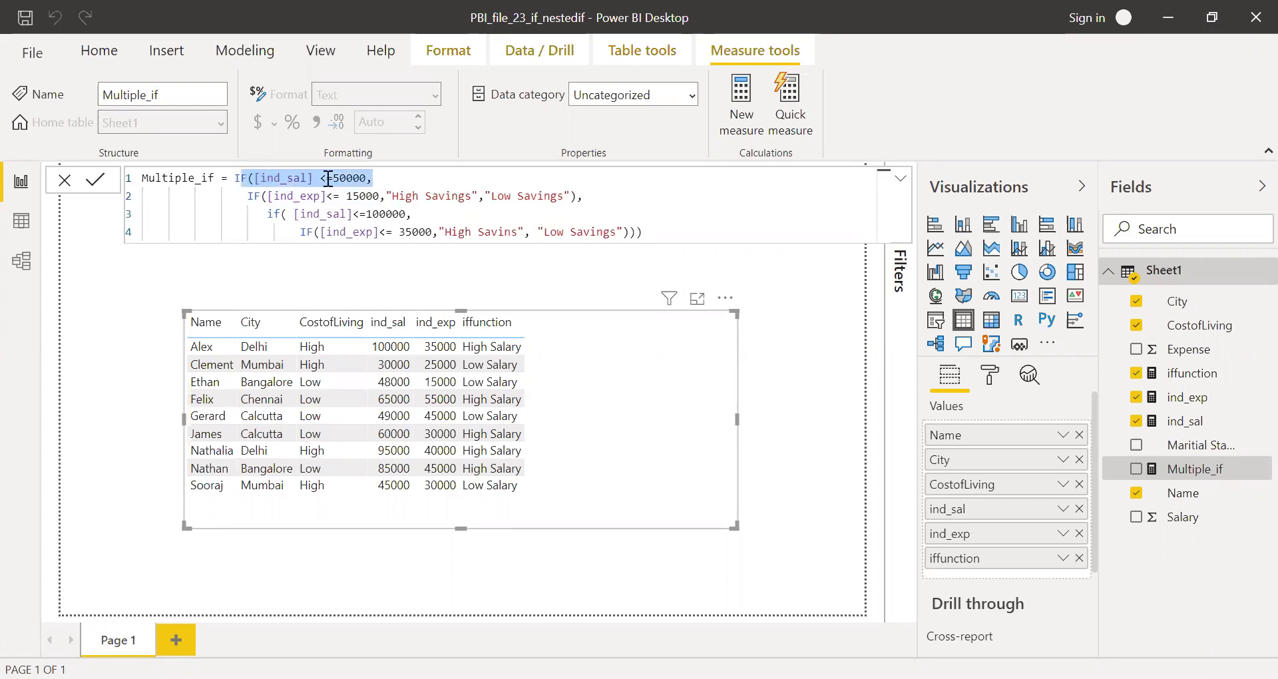
drag(248, 194, 599, 191)
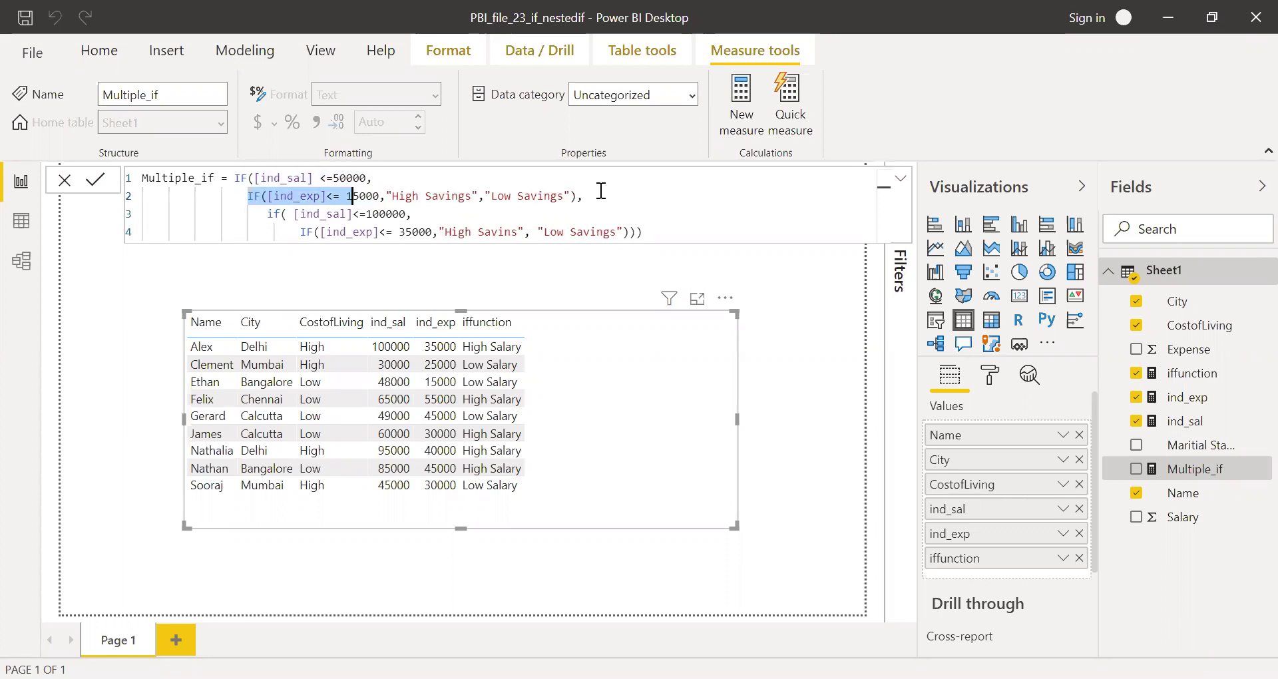
drag(418, 213, 266, 214)
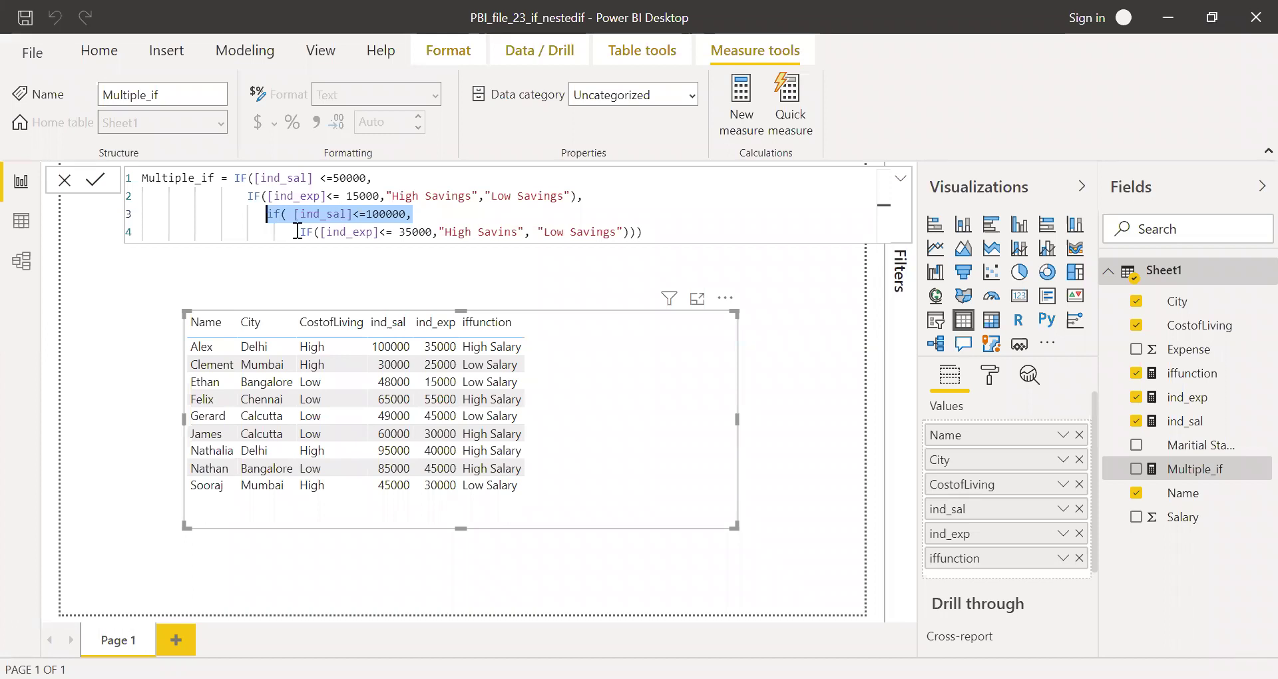
drag(293, 231, 438, 227)
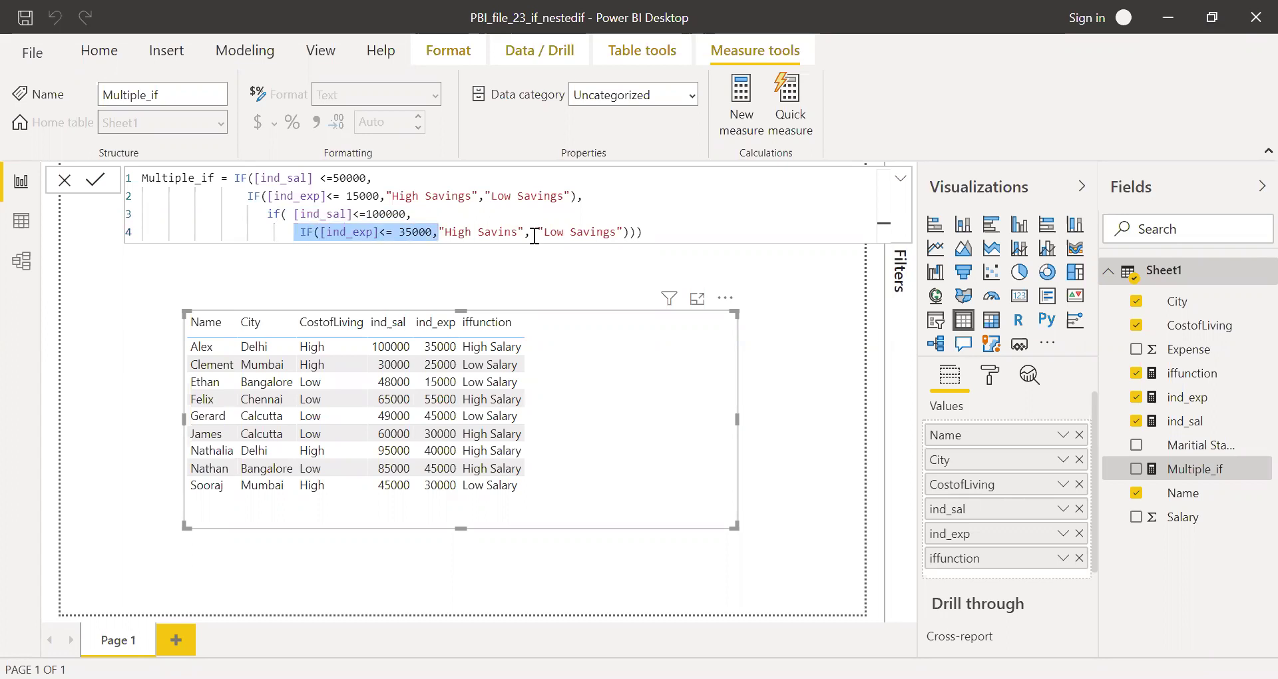
Correct the spelling of the fourth-line IF's true result to "High Savings"
click(503, 232)
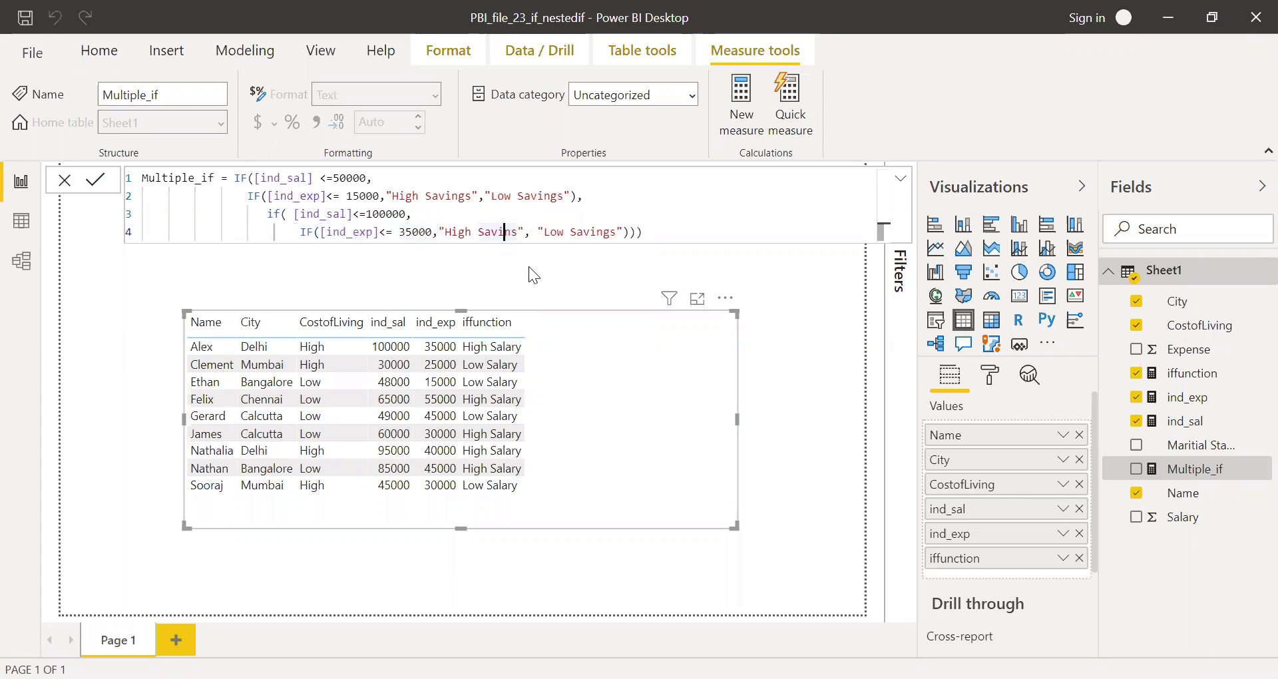
text(g)
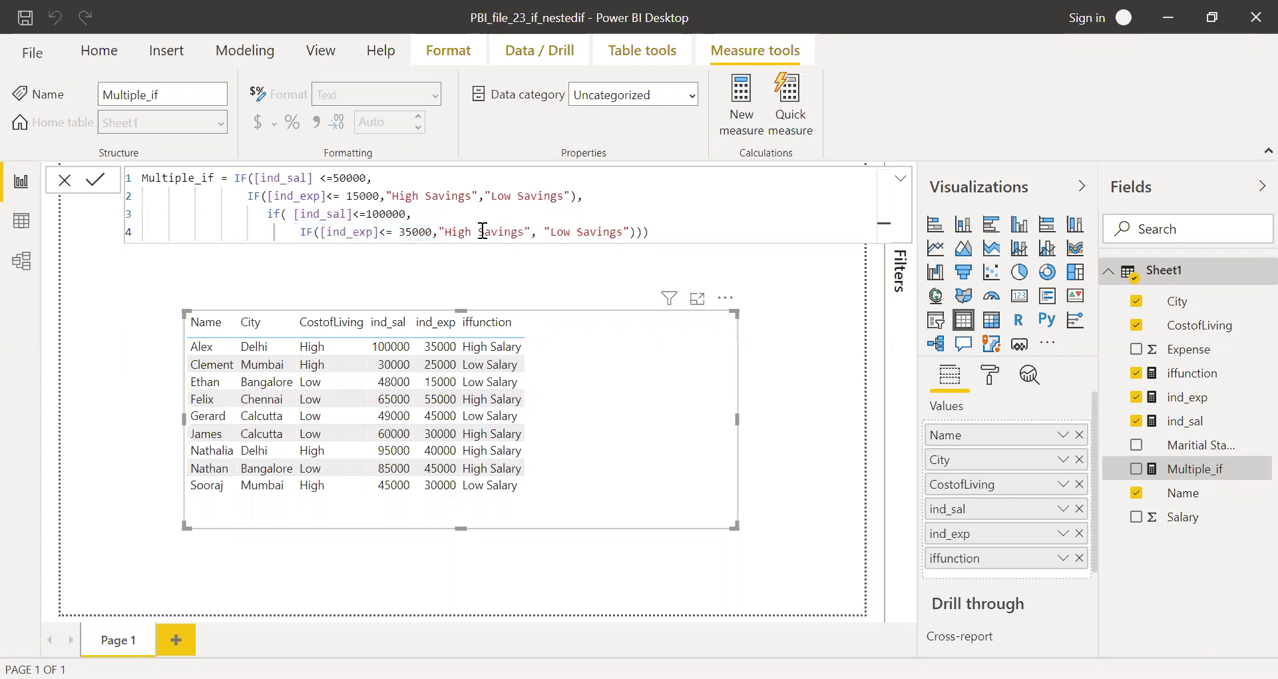
Commit the corrected Multiple_if measure and add it as the last column of the employee table
click(683, 233)
drag(611, 406, 609, 403)
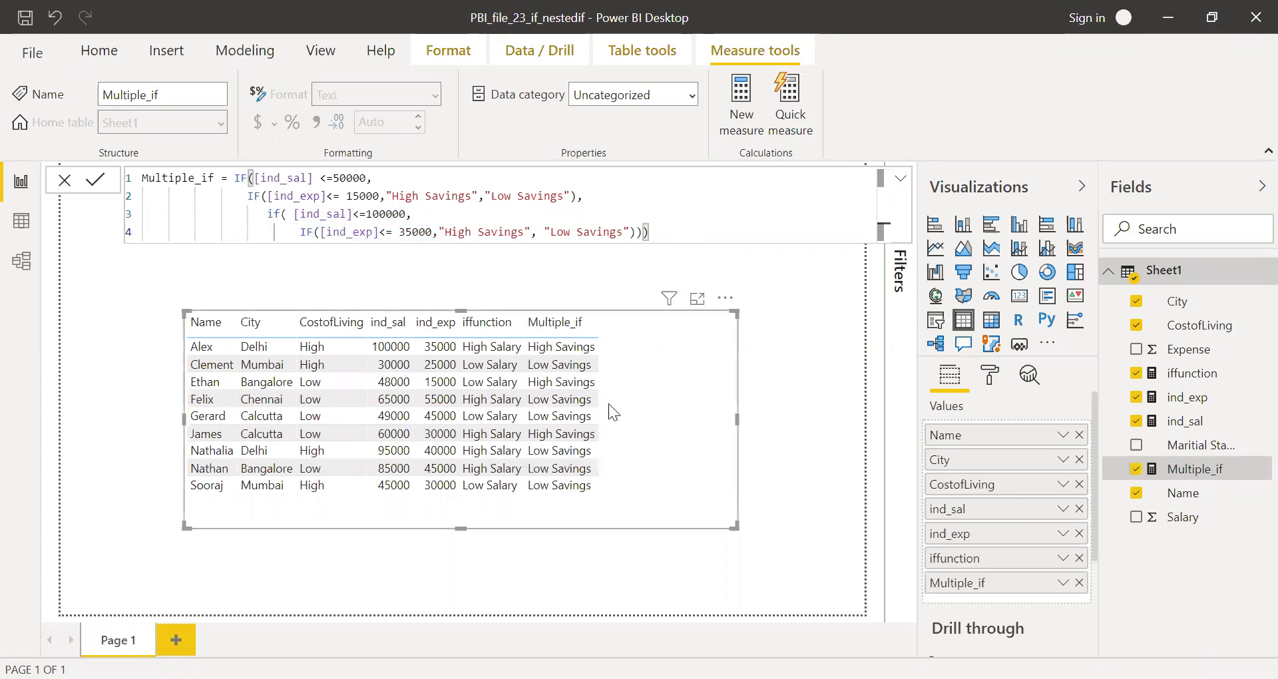
Trace the first table row's salary and expense through both salary tests in the formula, comparing the outcome with its Multiple_if value
click(397, 347)
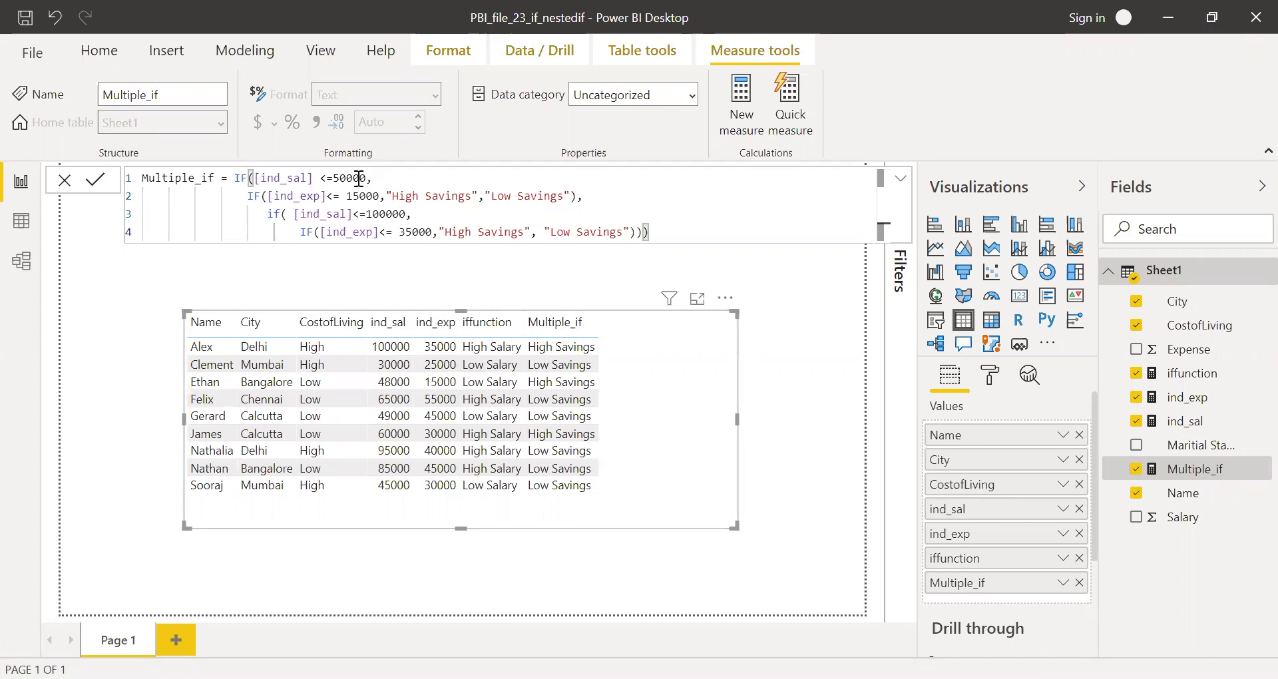
click(280, 177)
key(shift+End)
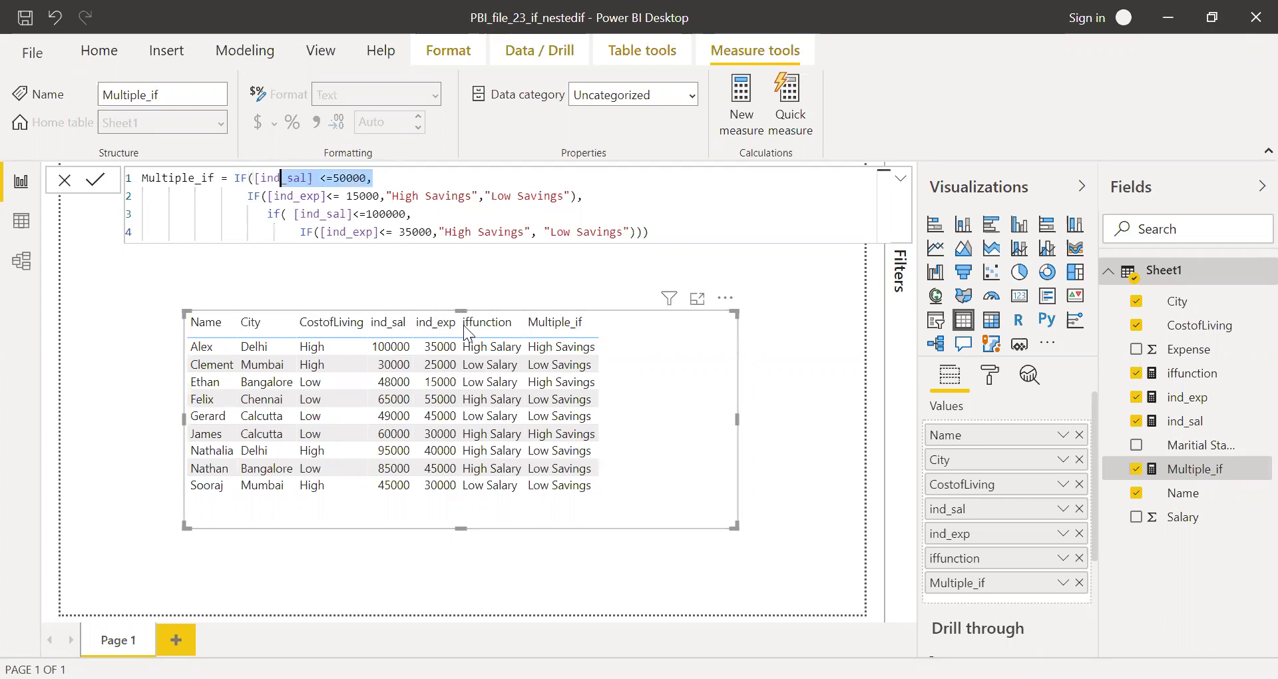
key(shift+Left)
key(shift+Left)
key(shift+Left)
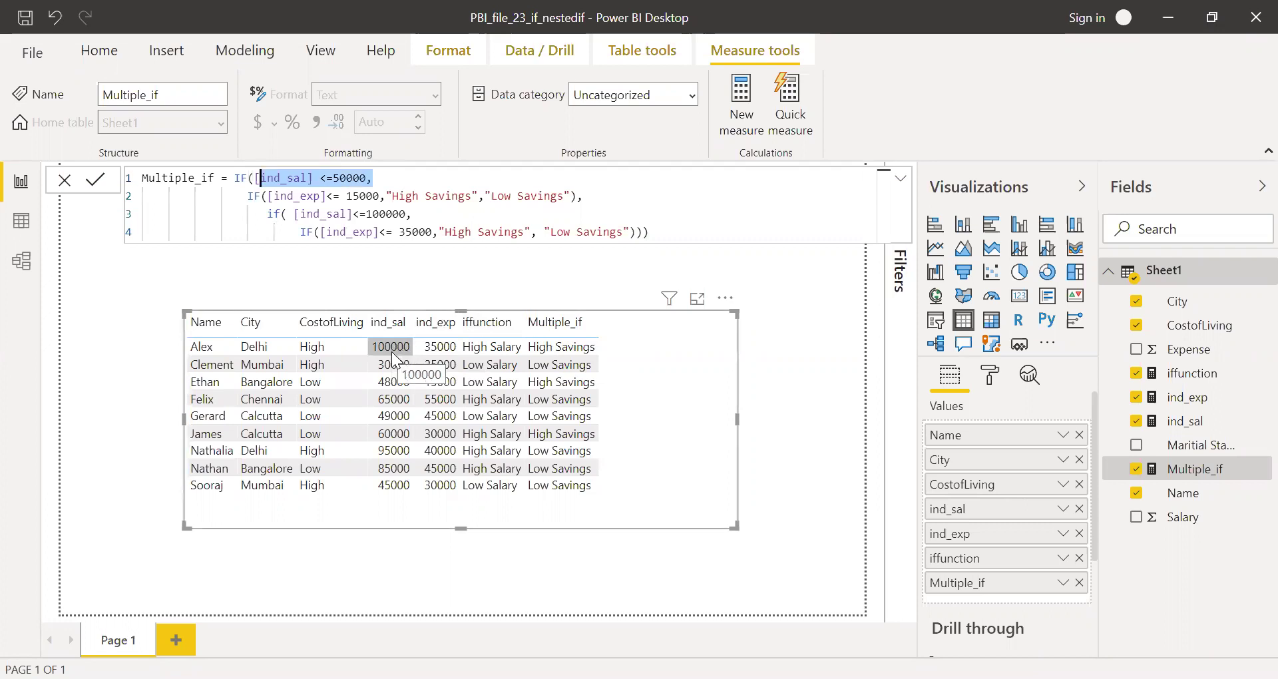
shift+click(369, 178)
drag(370, 180, 253, 178)
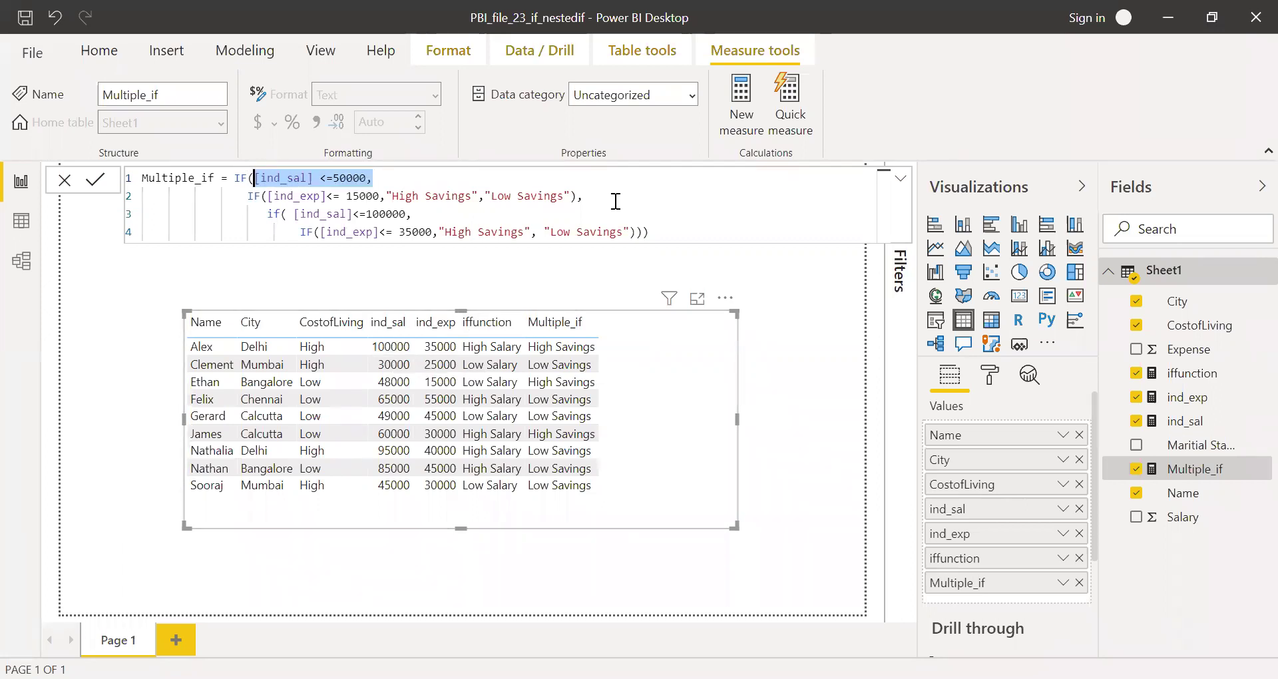
drag(583, 196, 257, 196)
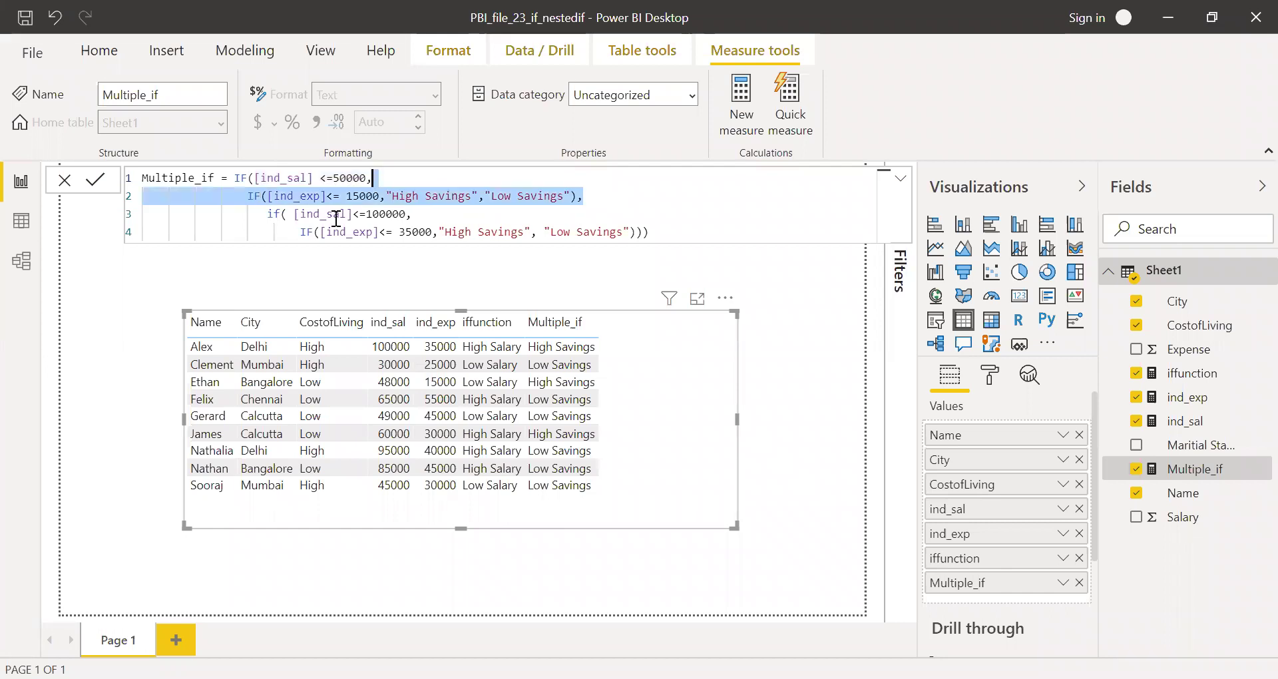
drag(414, 214, 274, 212)
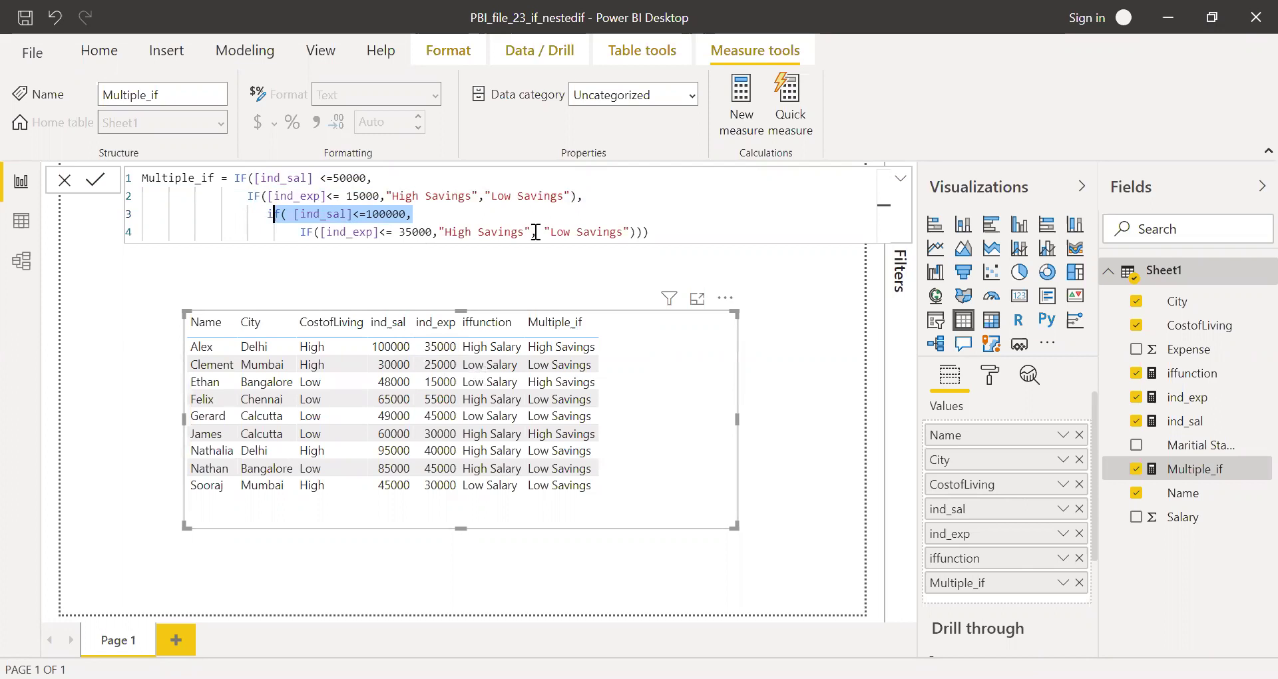
drag(536, 232, 438, 232)
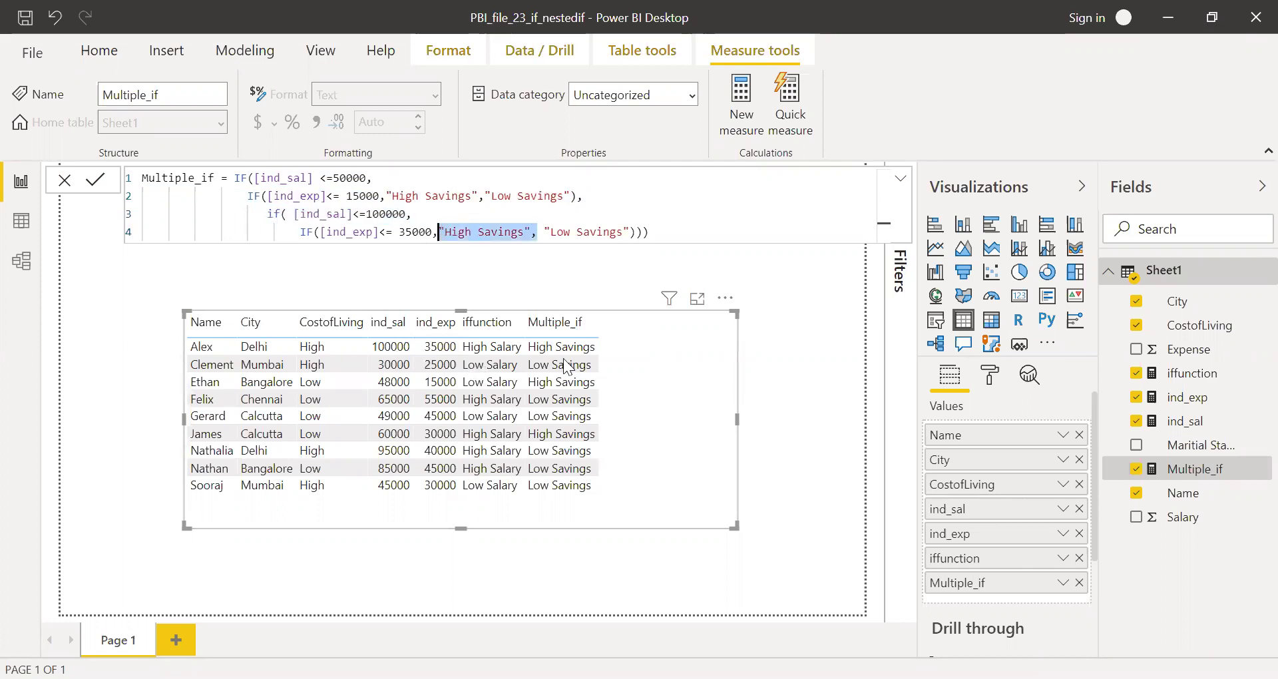
click(581, 346)
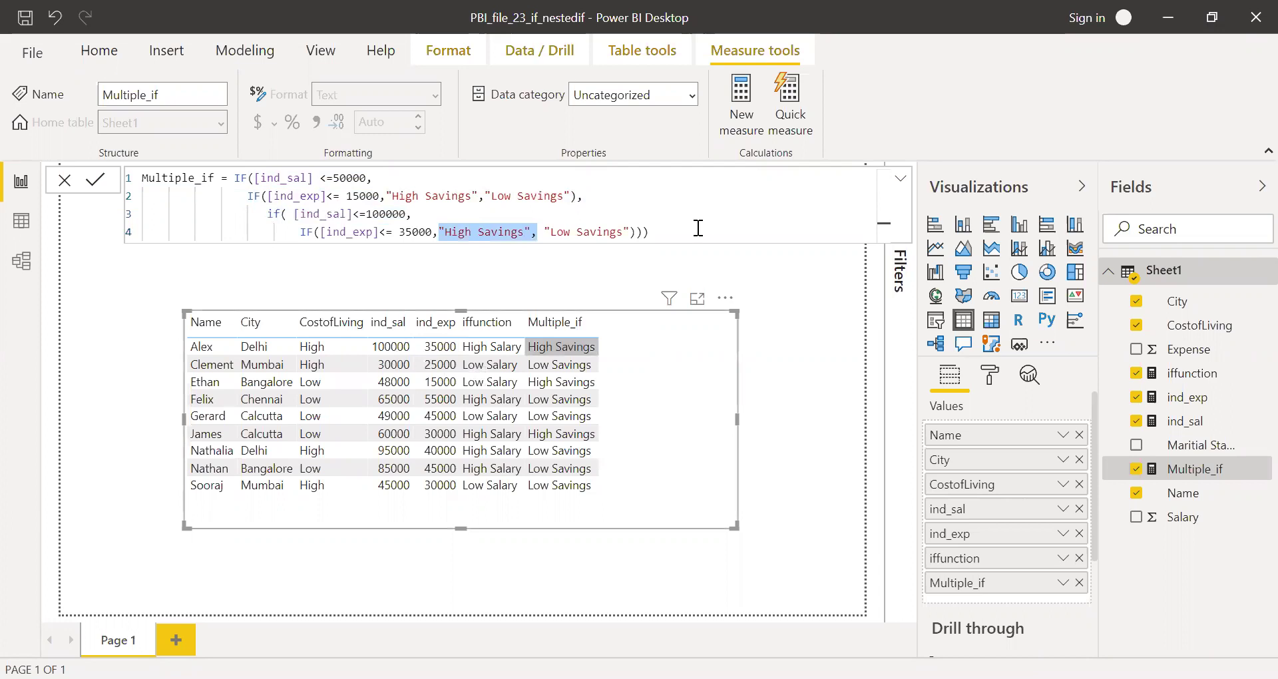
Check the second table row's salary against the 50000 test and its expense against the nested 15000 test's false result
click(392, 366)
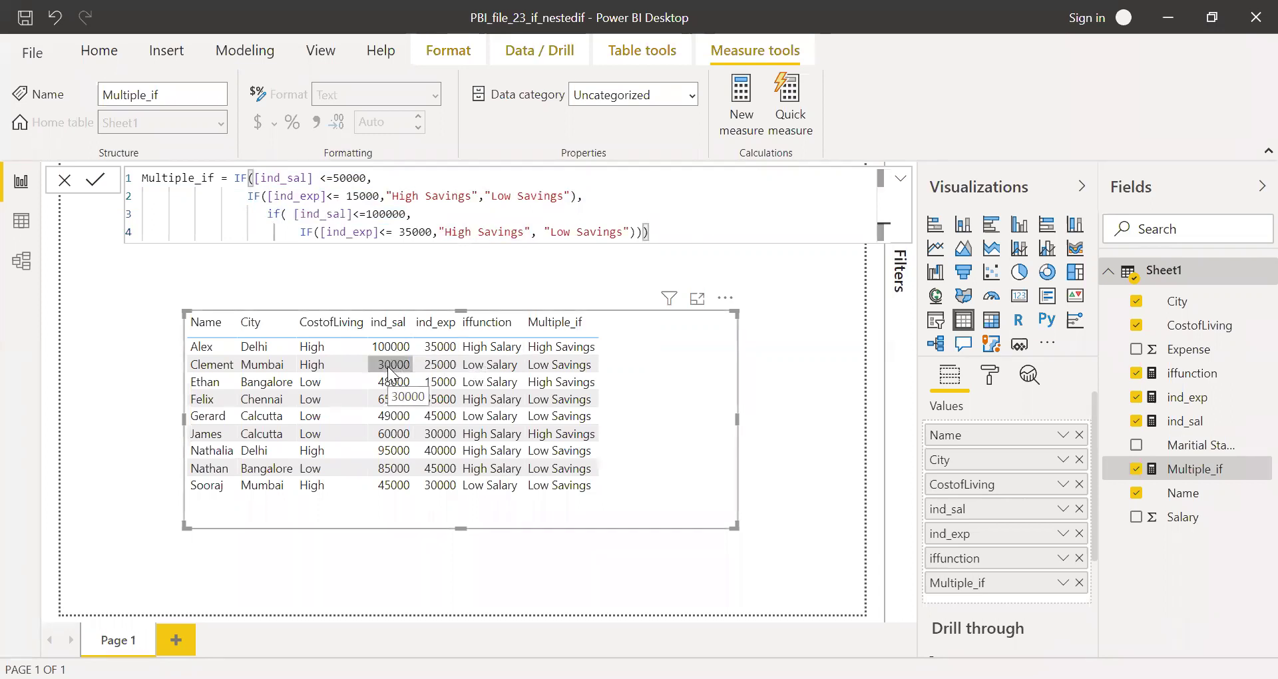
click(353, 190)
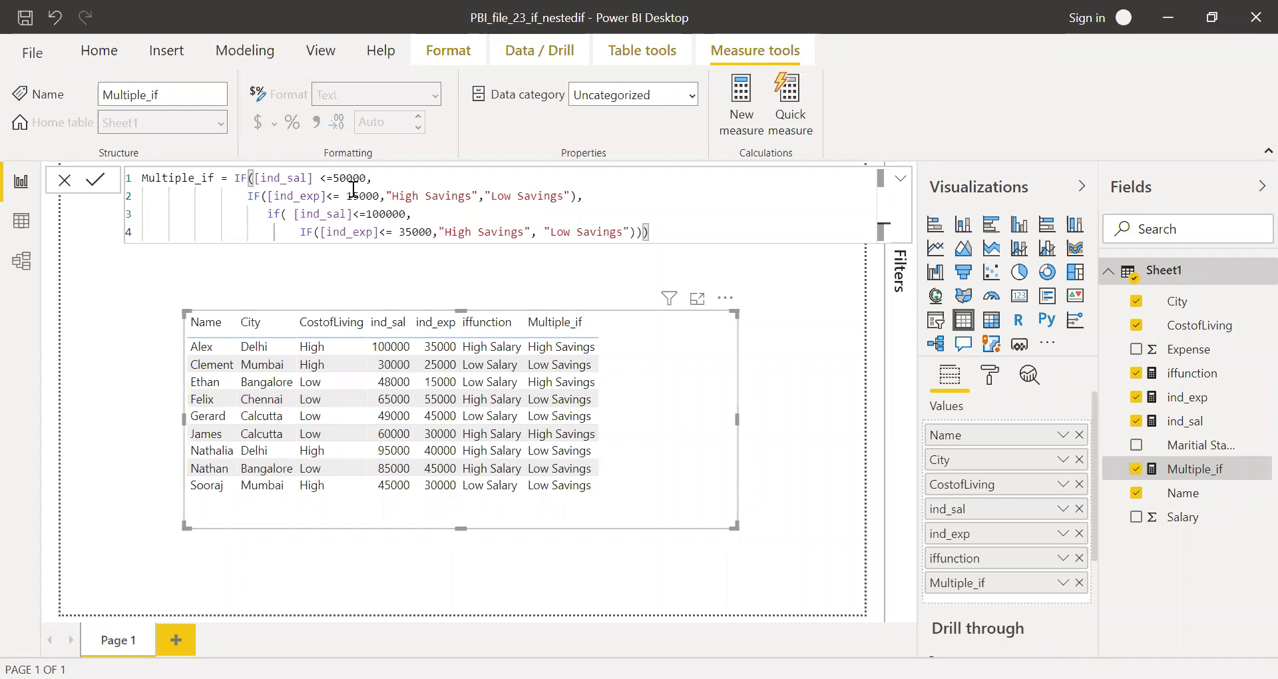
drag(384, 180, 241, 180)
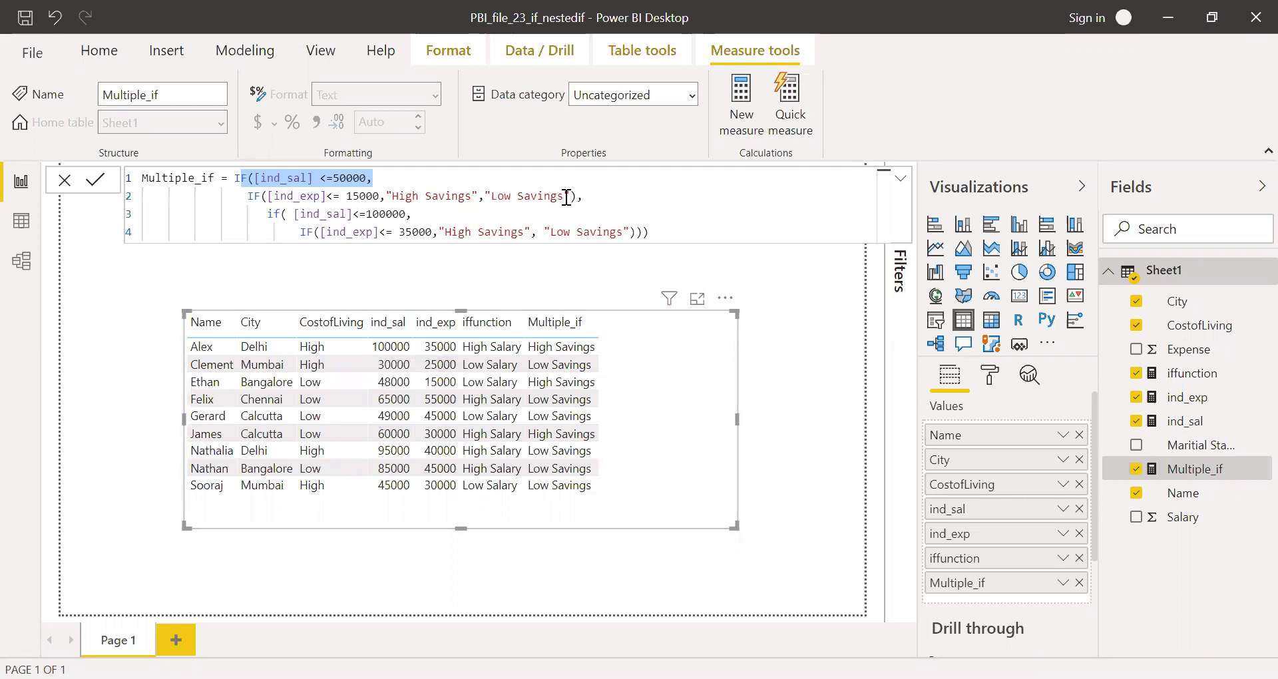
drag(485, 196, 564, 196)
key(shift+Right)
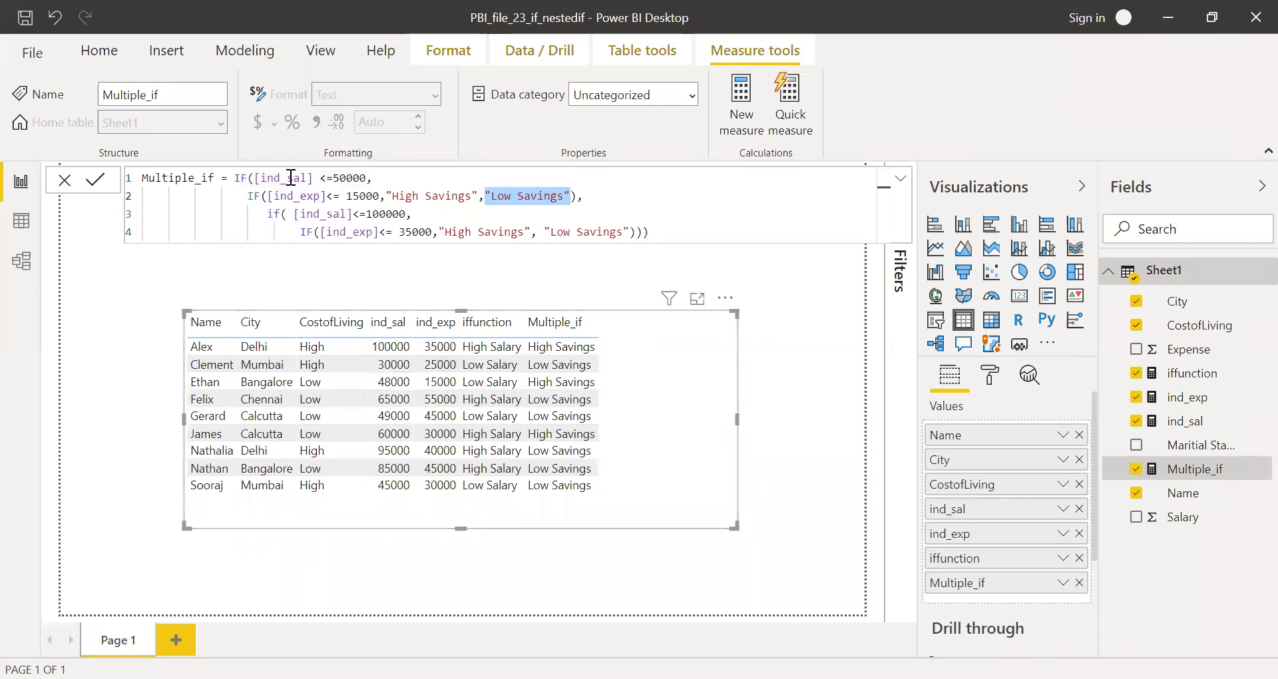
Check the third table row against the 50000 salary test and the nested 15000 expense test's true result
drag(314, 178, 371, 178)
key(ctrl+shift+Left)
key(ctrl+shift+Left)
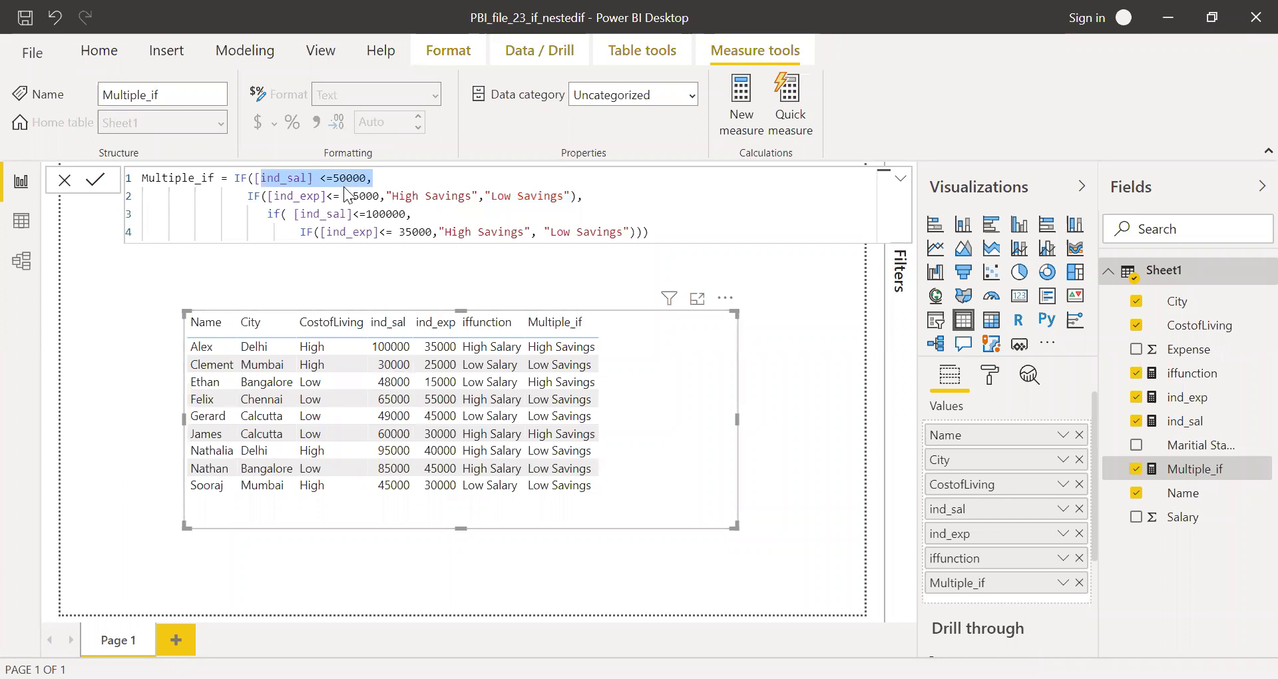
click(390, 178)
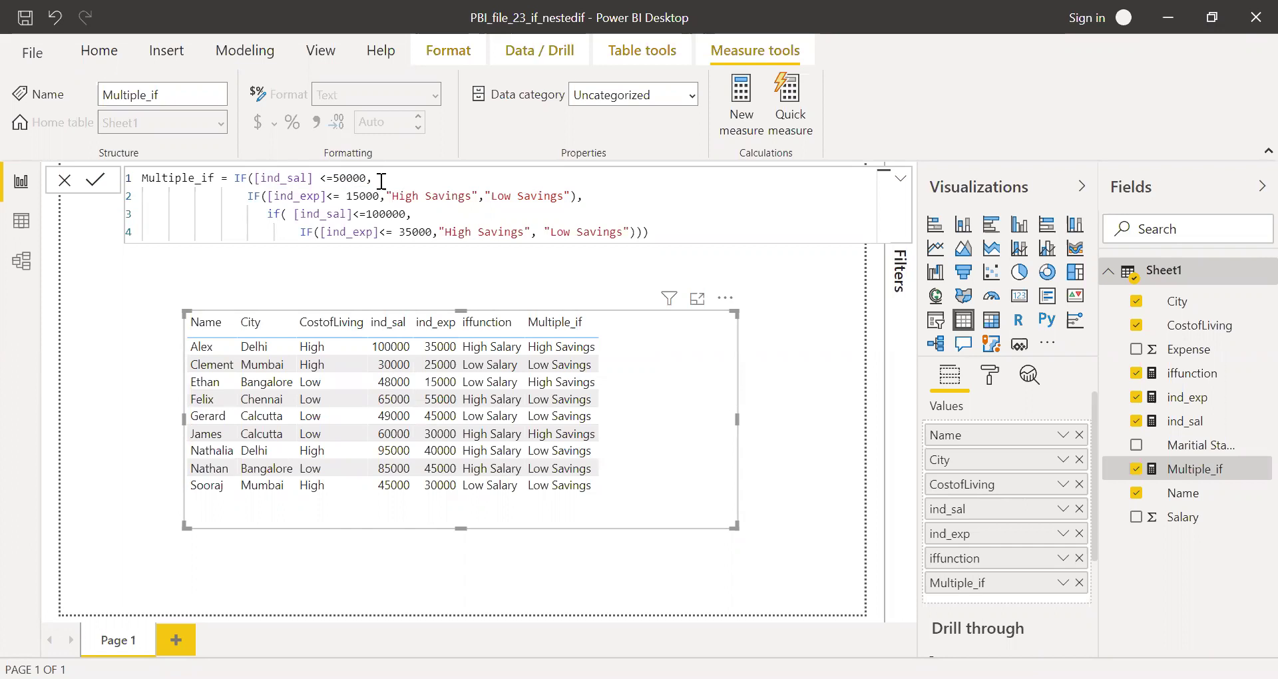
click(249, 196)
shift+click(314, 196)
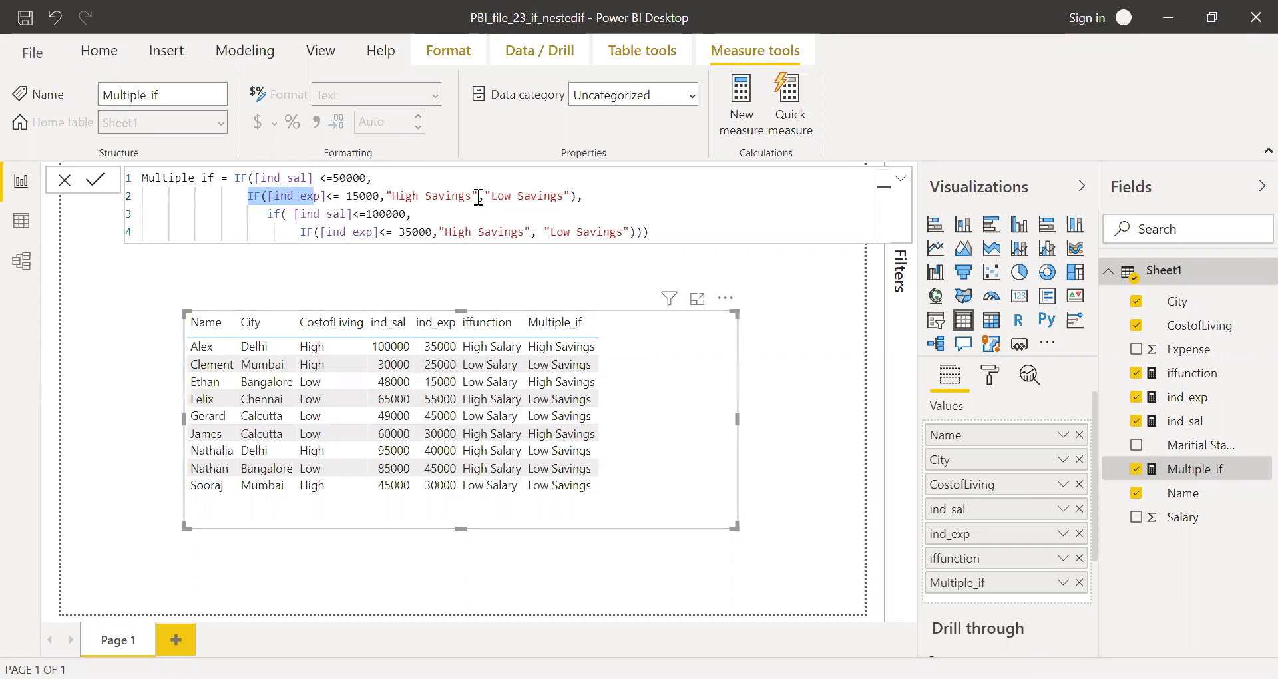
drag(391, 195, 478, 195)
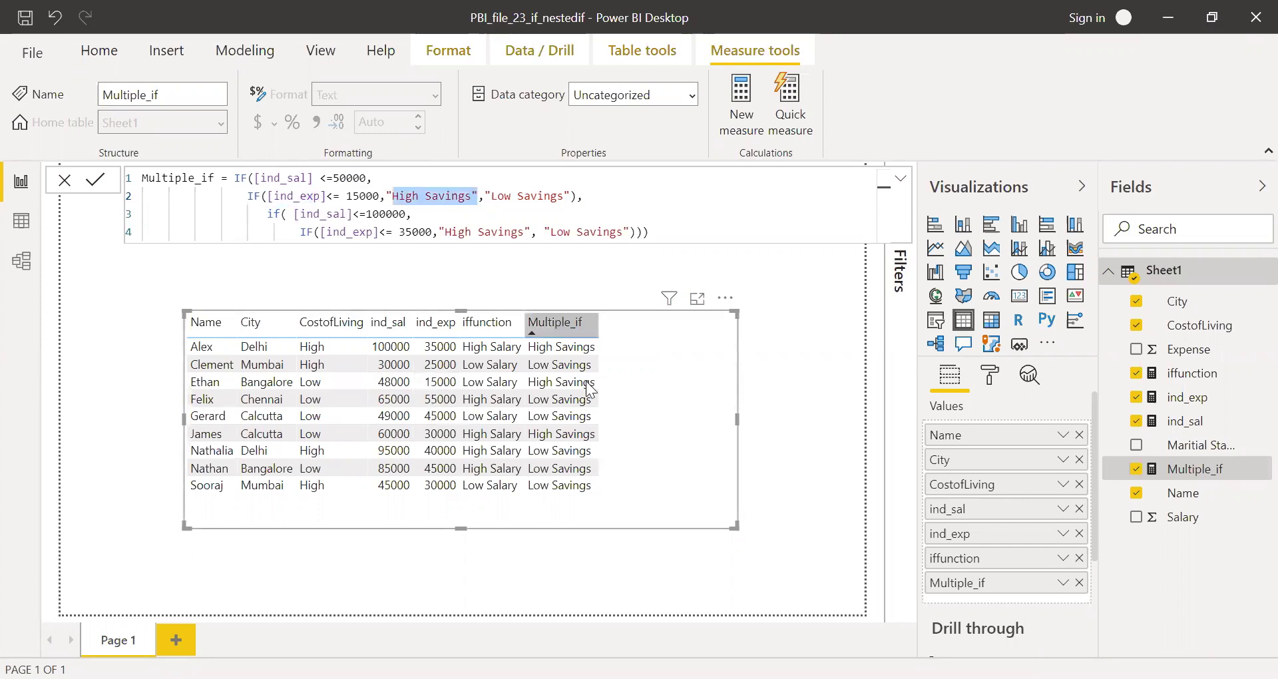
click(691, 237)
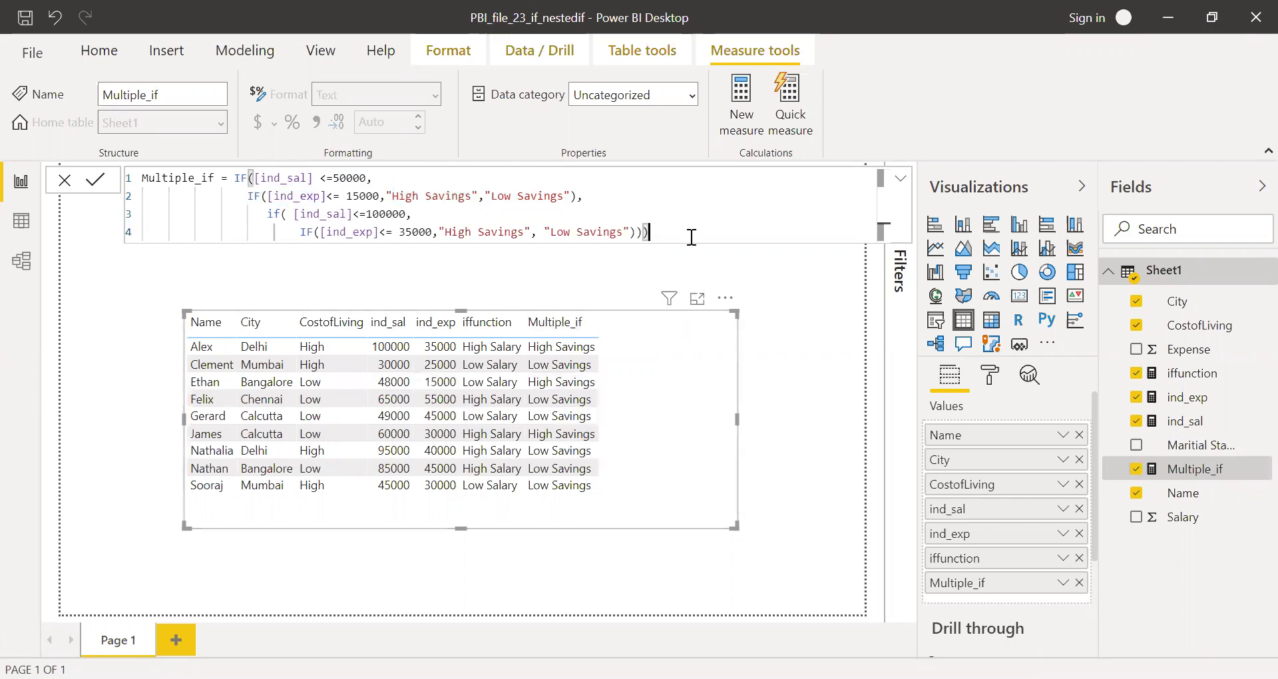